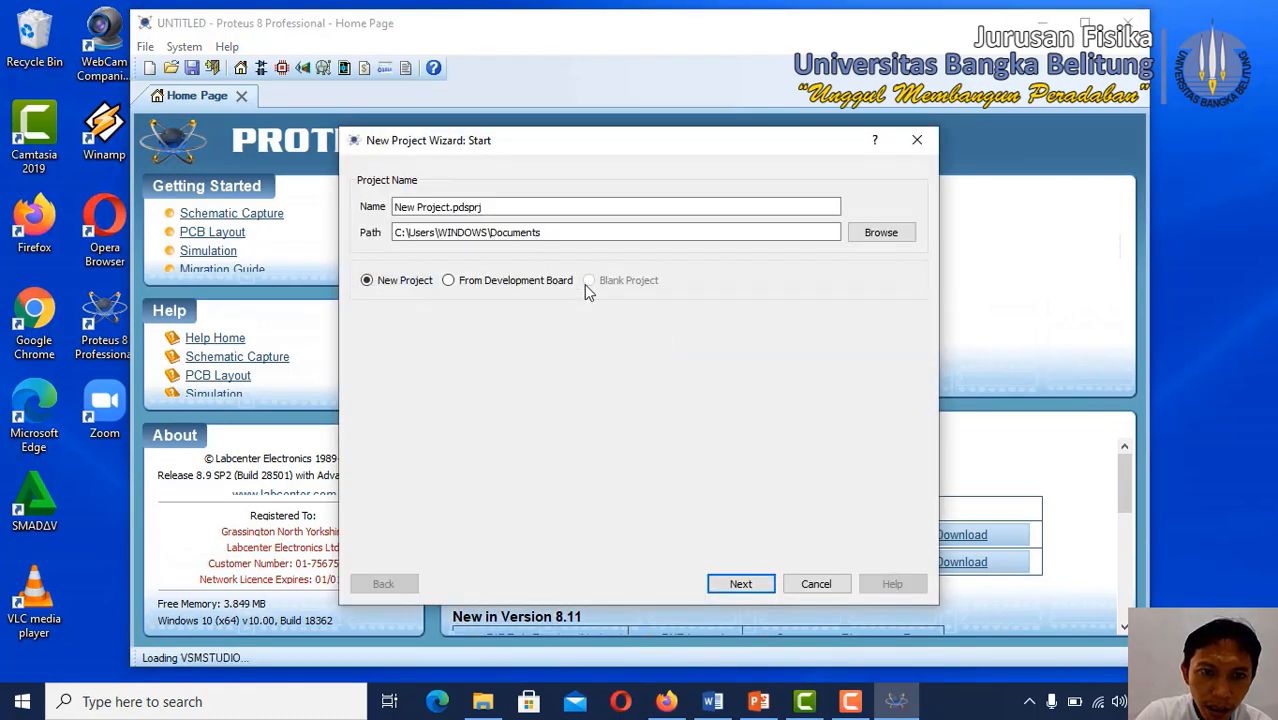
- Name the new project "percobaan 1"
left_click_drag(466, 208, 370, 208)
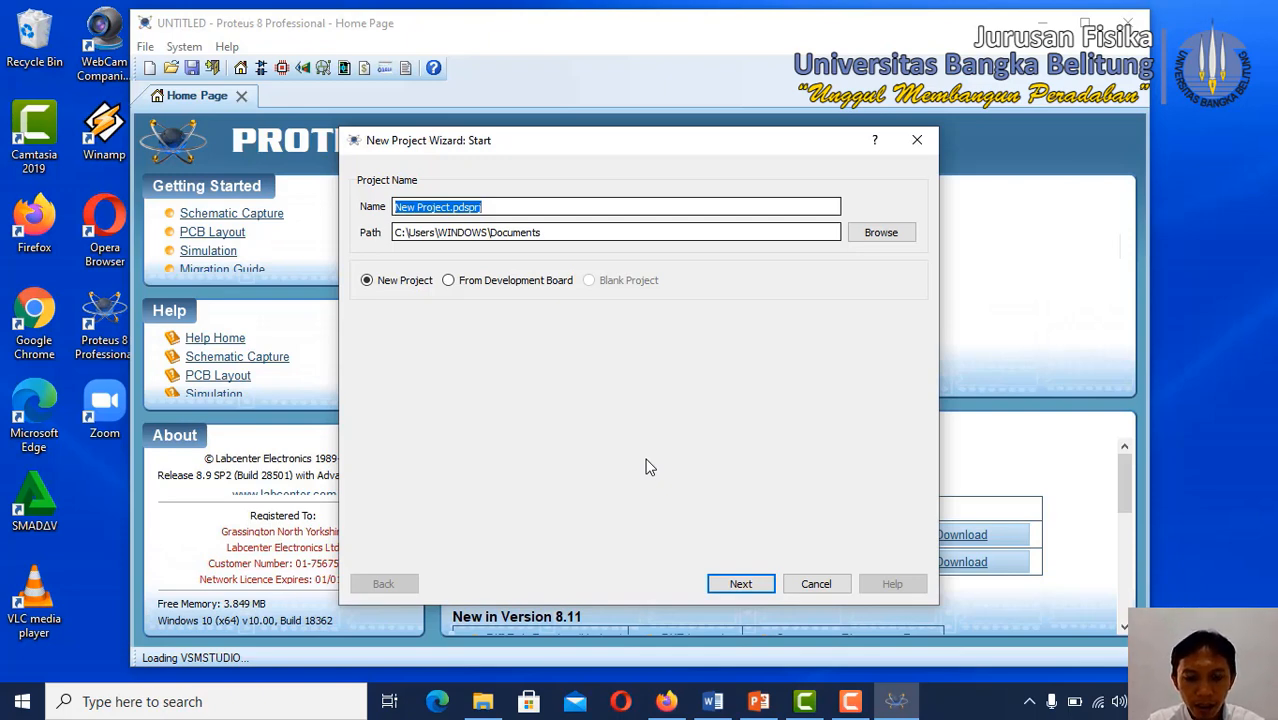
type("perc")
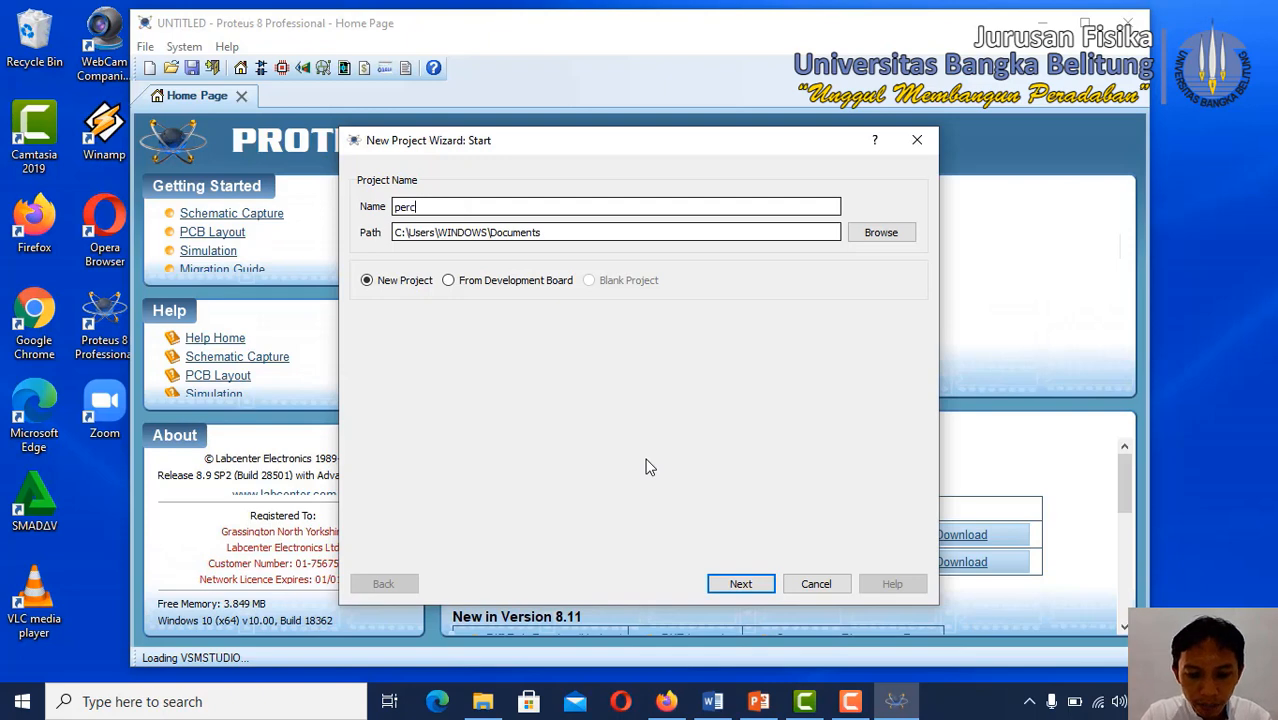
type("obaan 1")
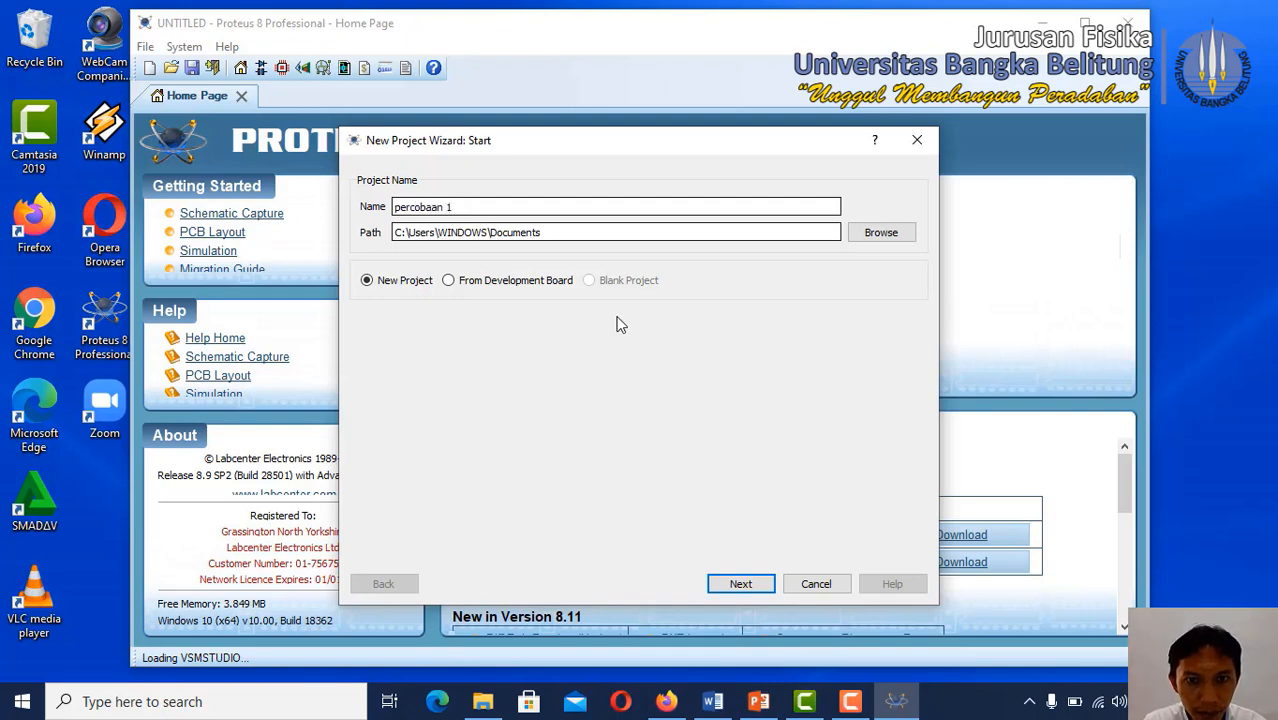
left_click(602, 232)
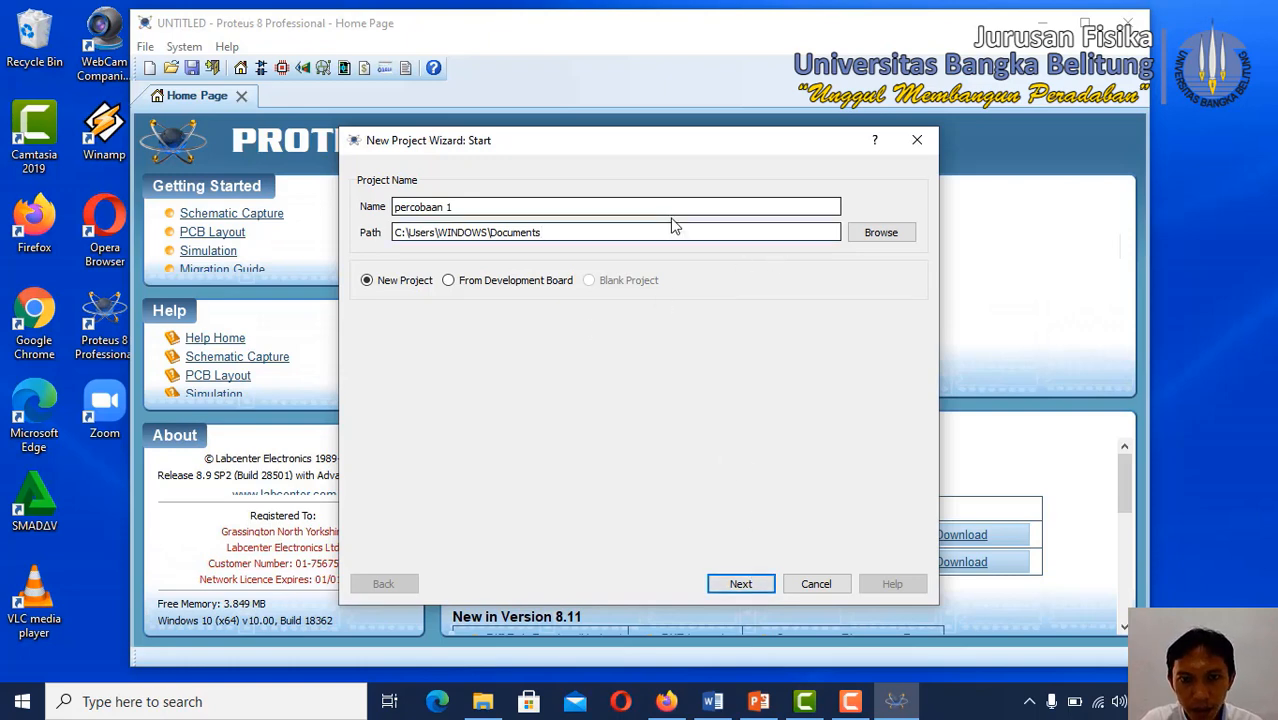
left_click(889, 241)
left_click(890, 240)
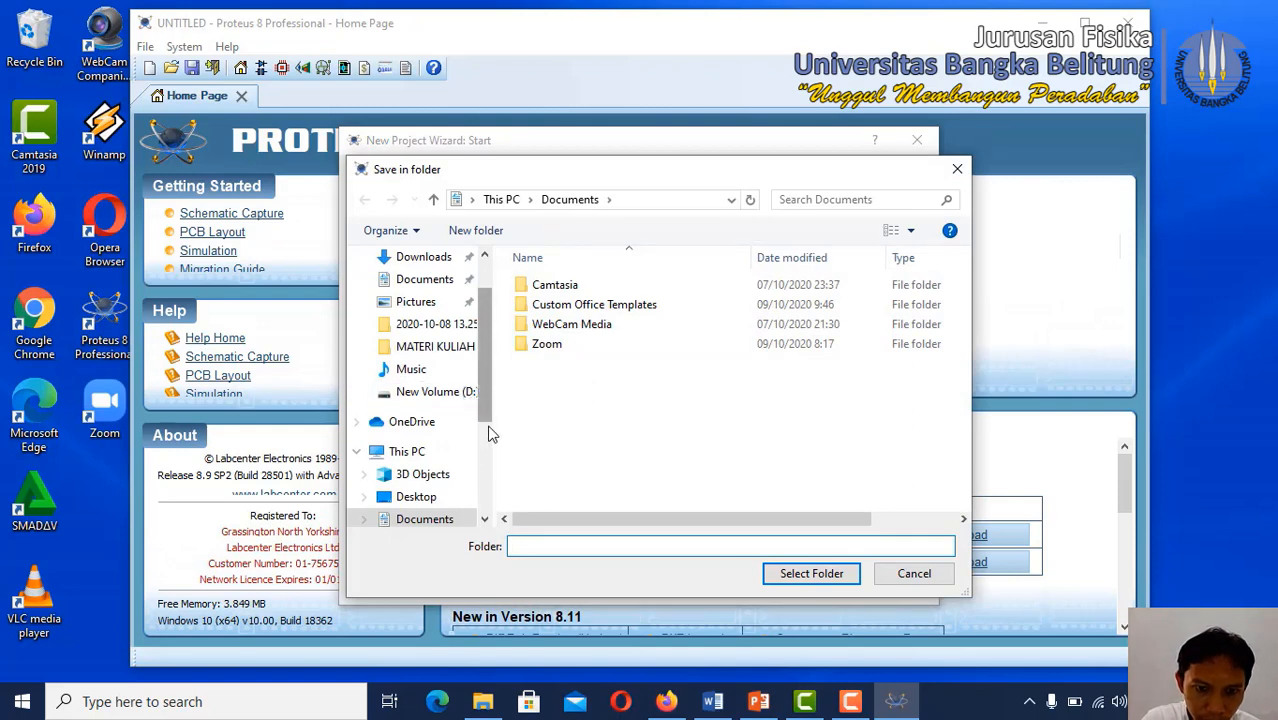
left_click(914, 574)
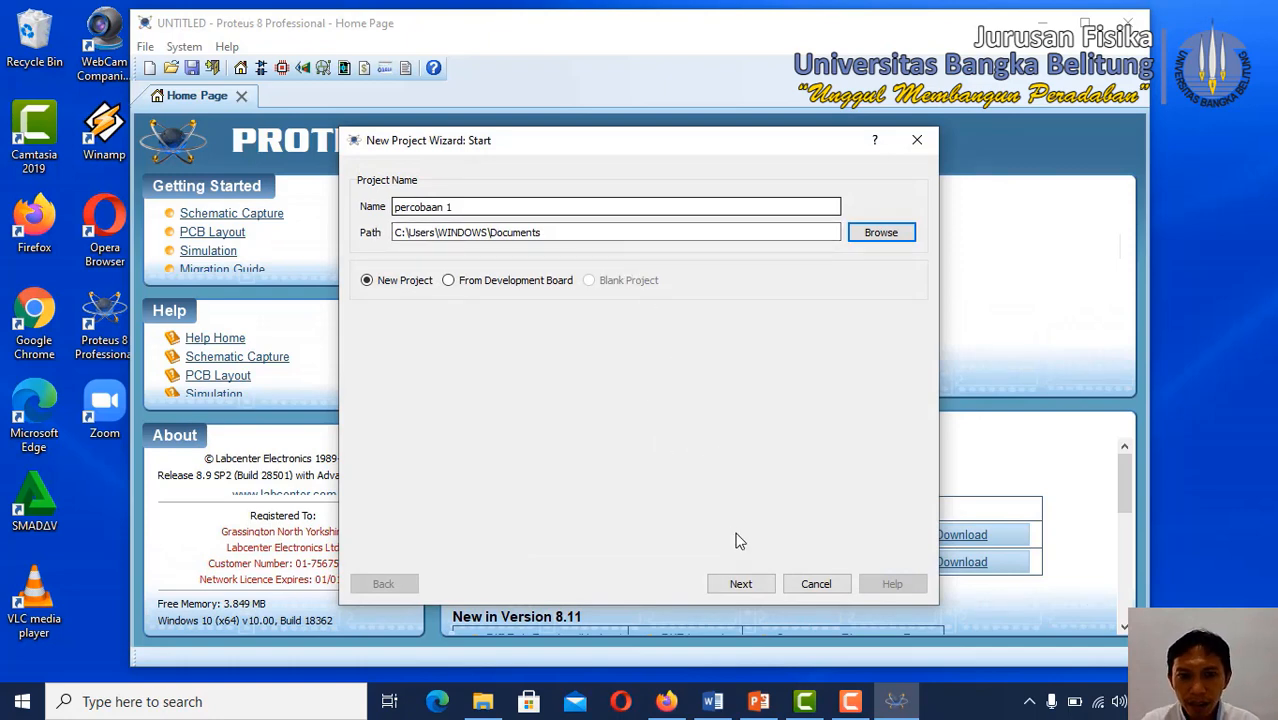
- Create the project with the DEFAULT schematic template, no PCB layout and no firmware project
left_click(741, 584)
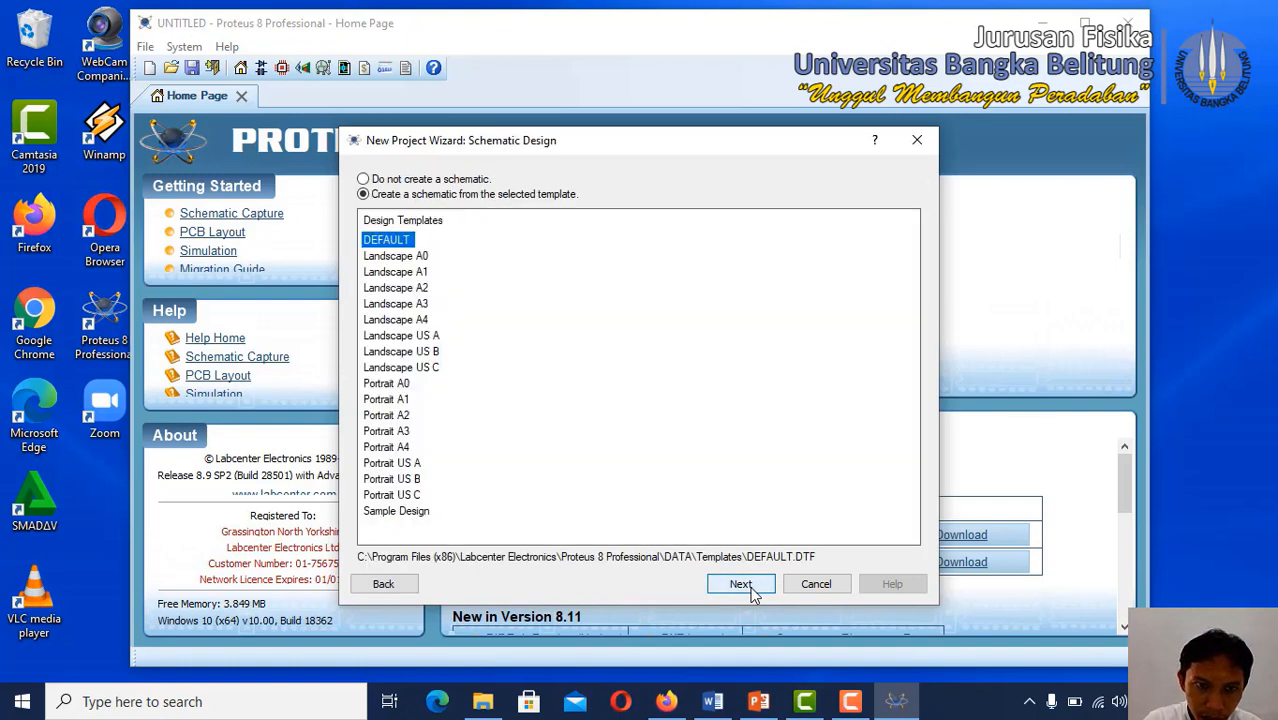
left_click(741, 584)
left_click(741, 584)
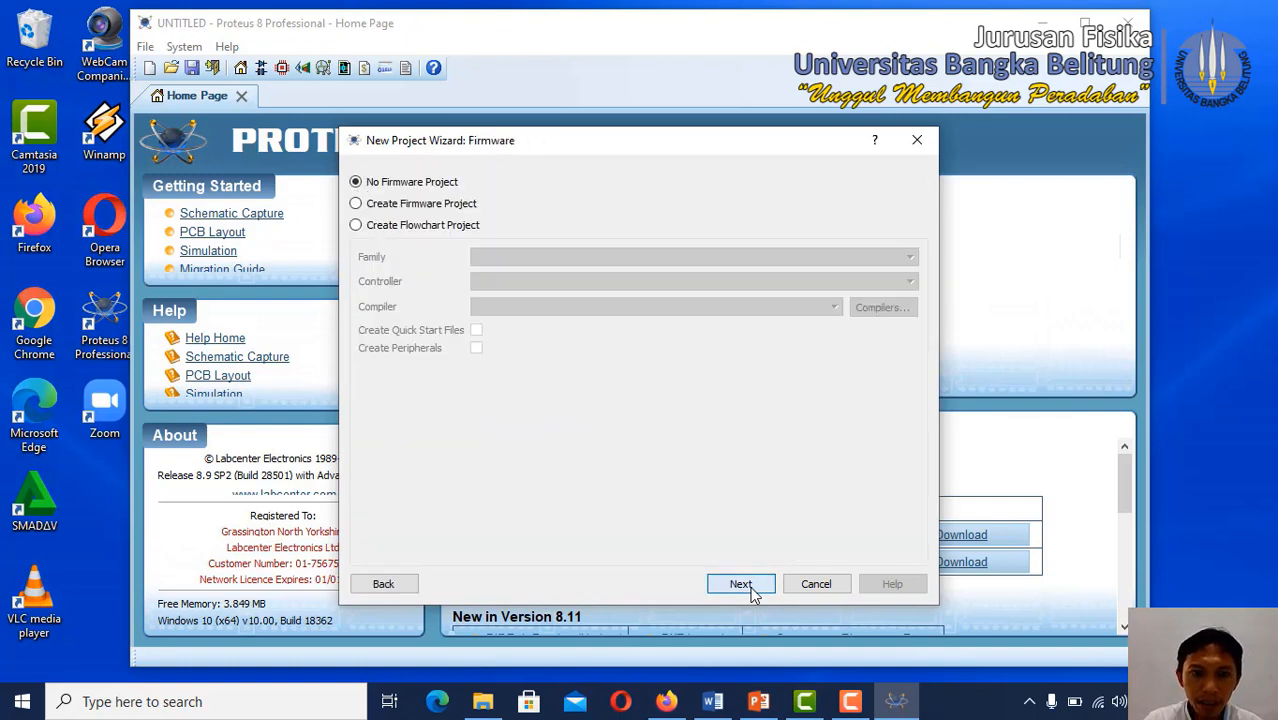
left_click(741, 584)
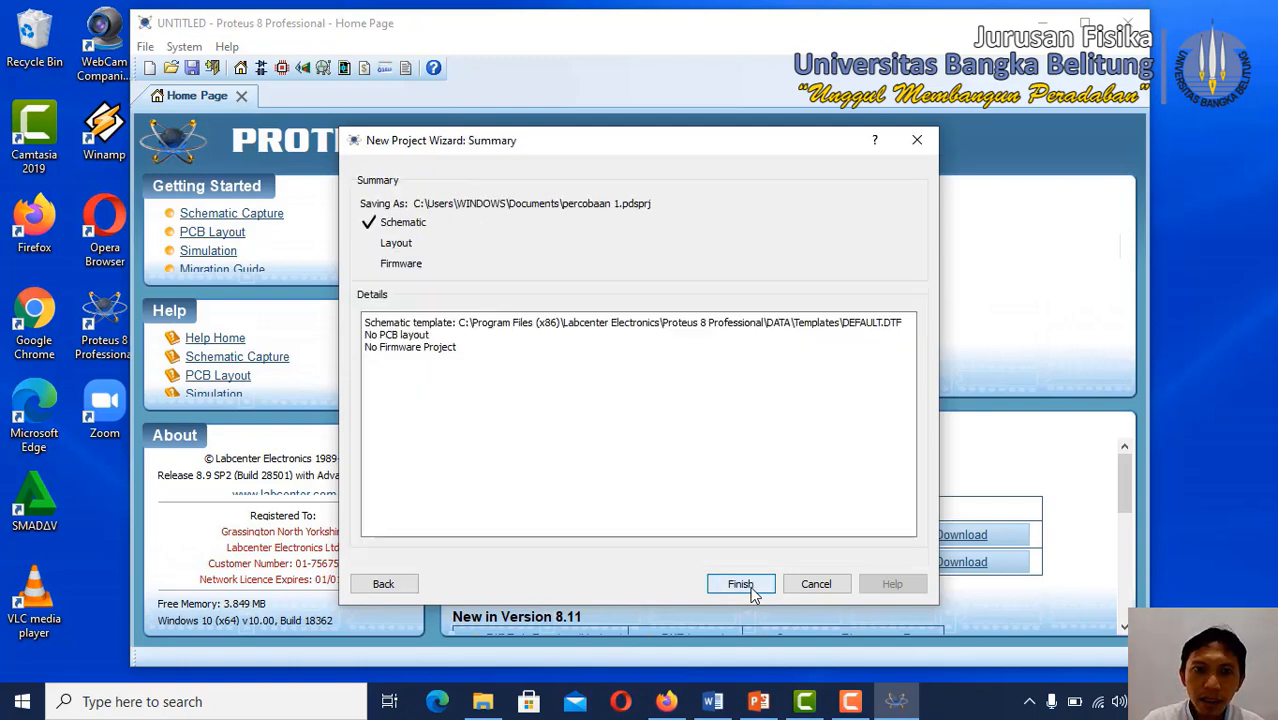
left_click(741, 585)
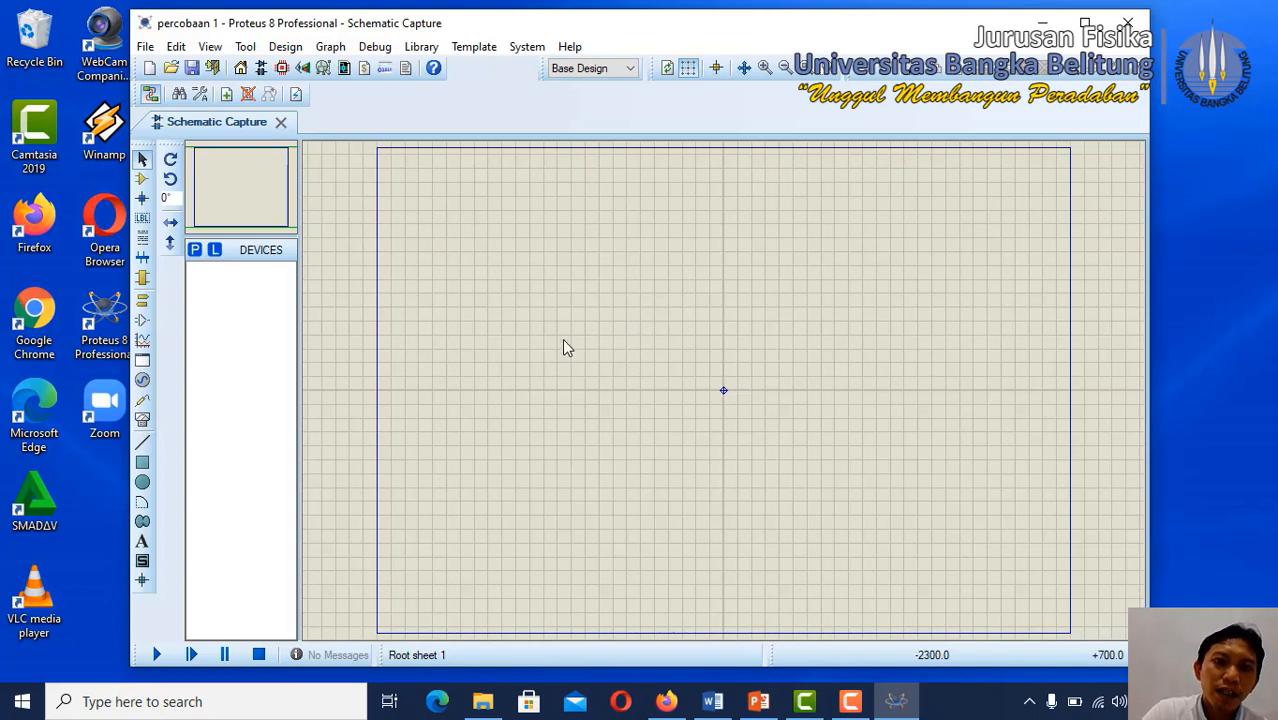
- Try to open the device library picker for the empty devices list
left_click(196, 255)
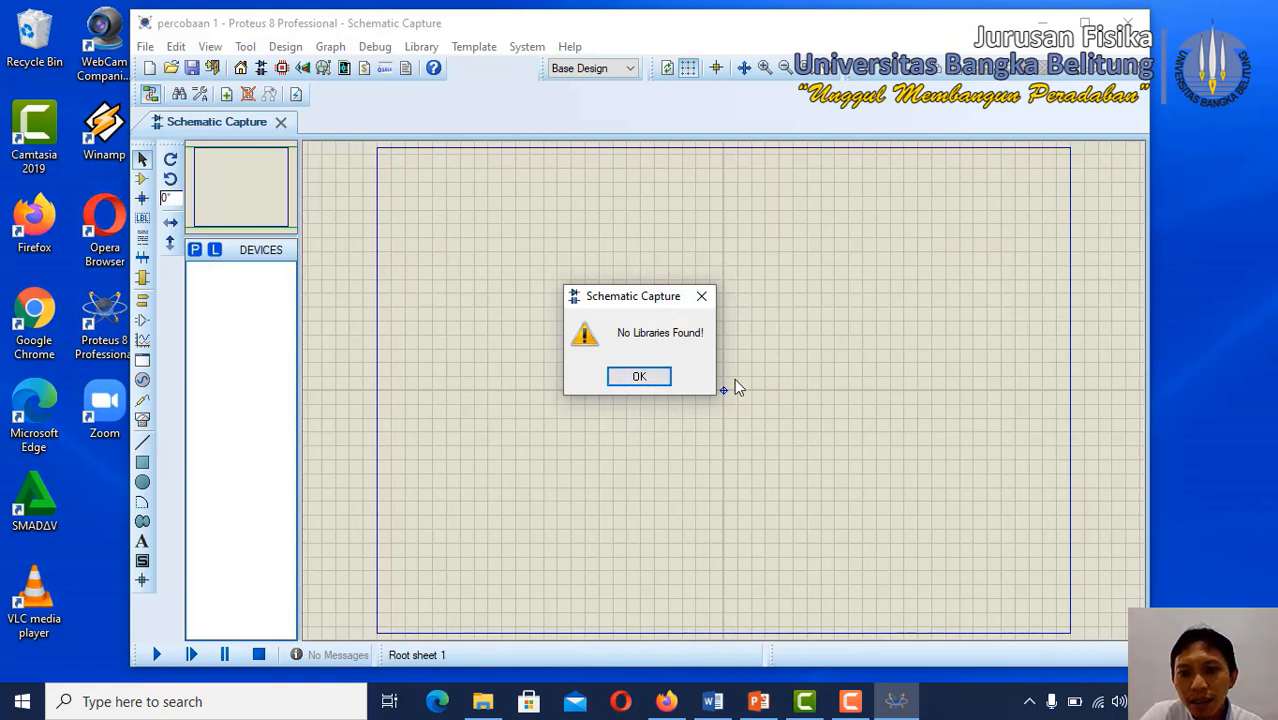
left_click(639, 378)
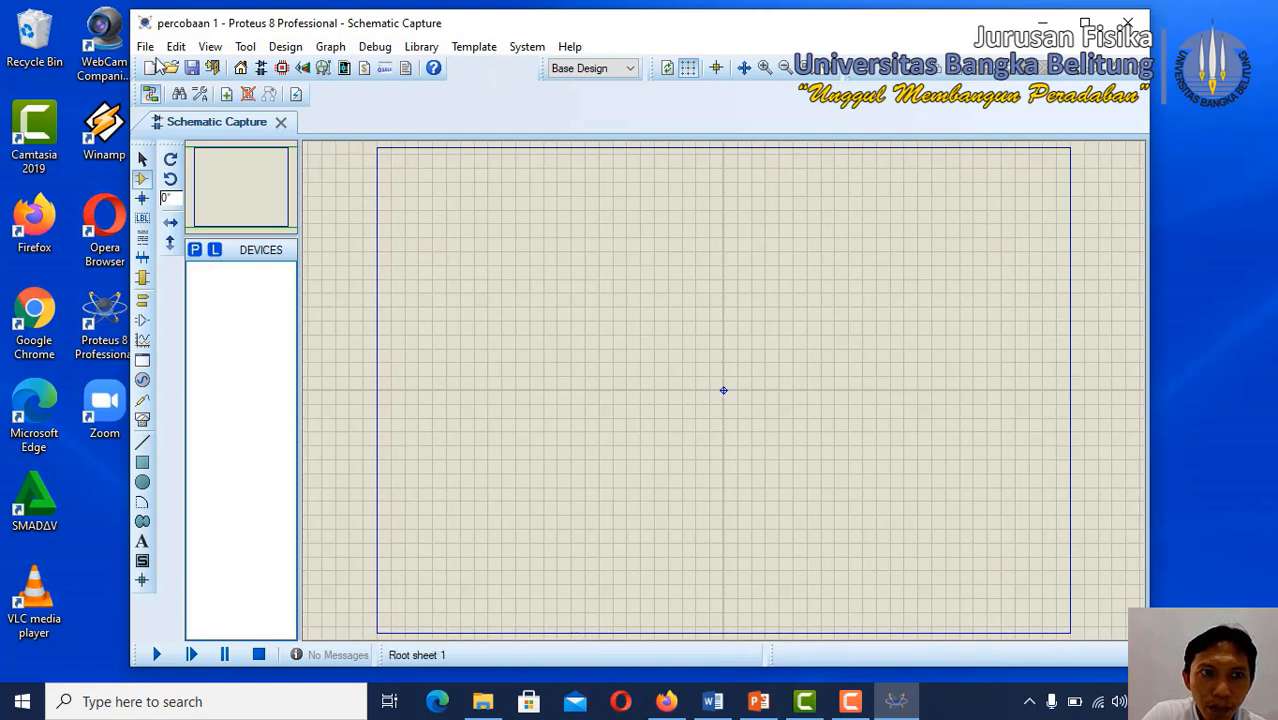
- Check the library folder path in the global system settings and close Proteus
left_click(528, 47)
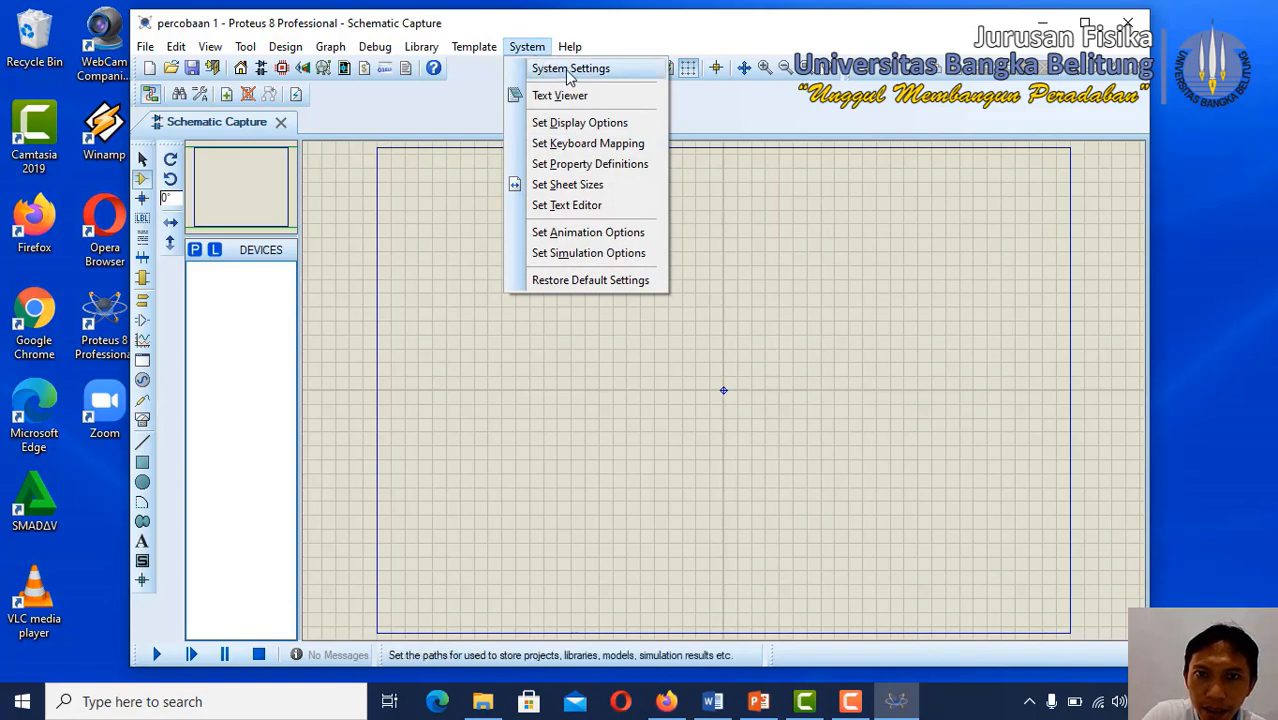
left_click(569, 69)
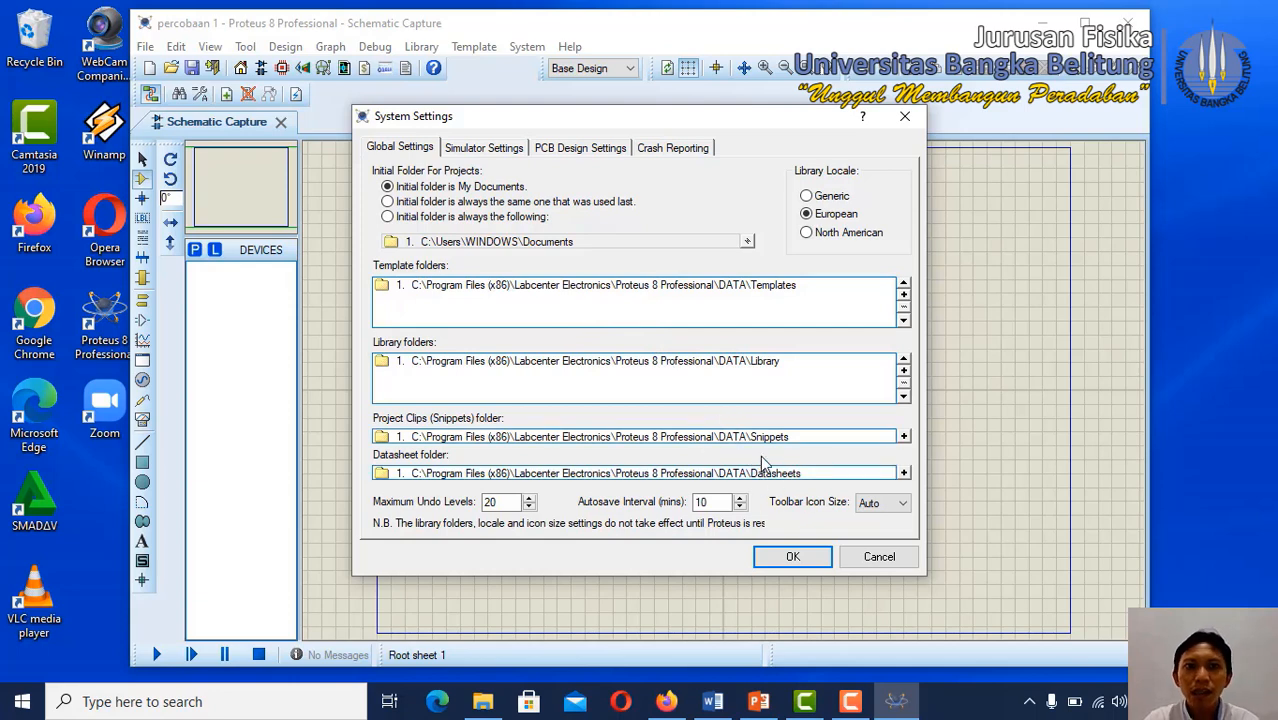
left_click(785, 558)
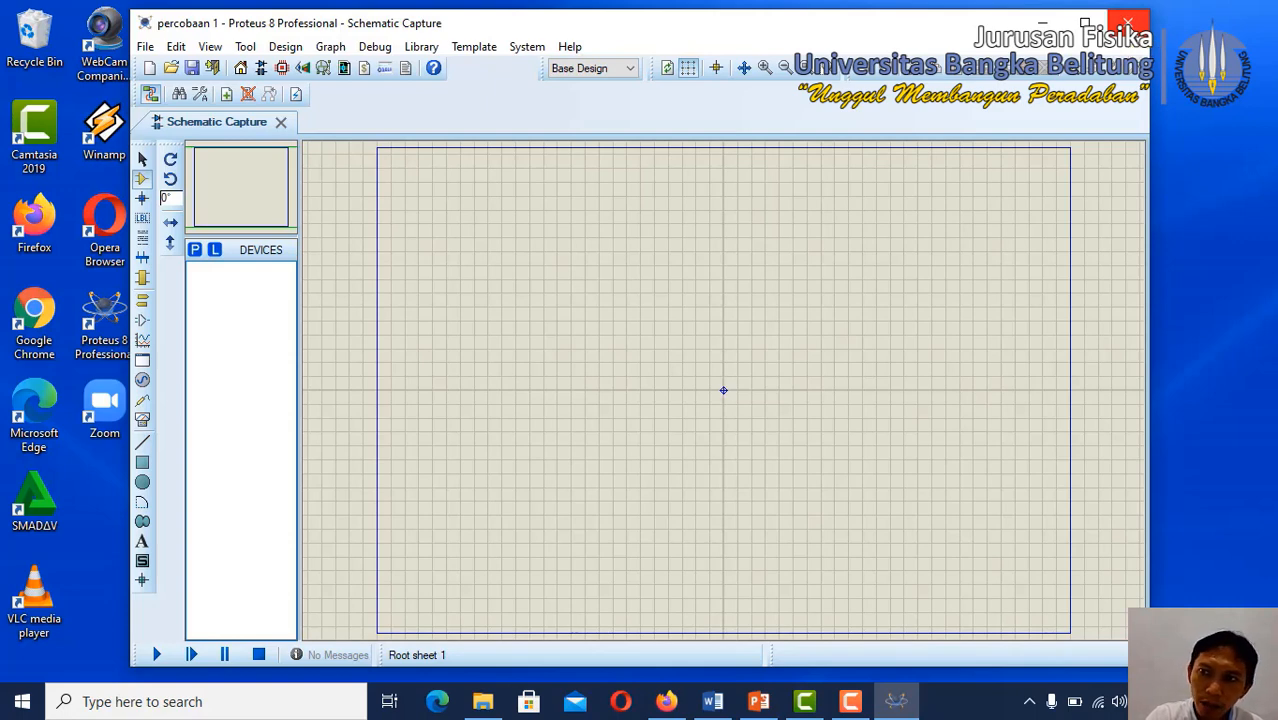
left_click(1127, 22)
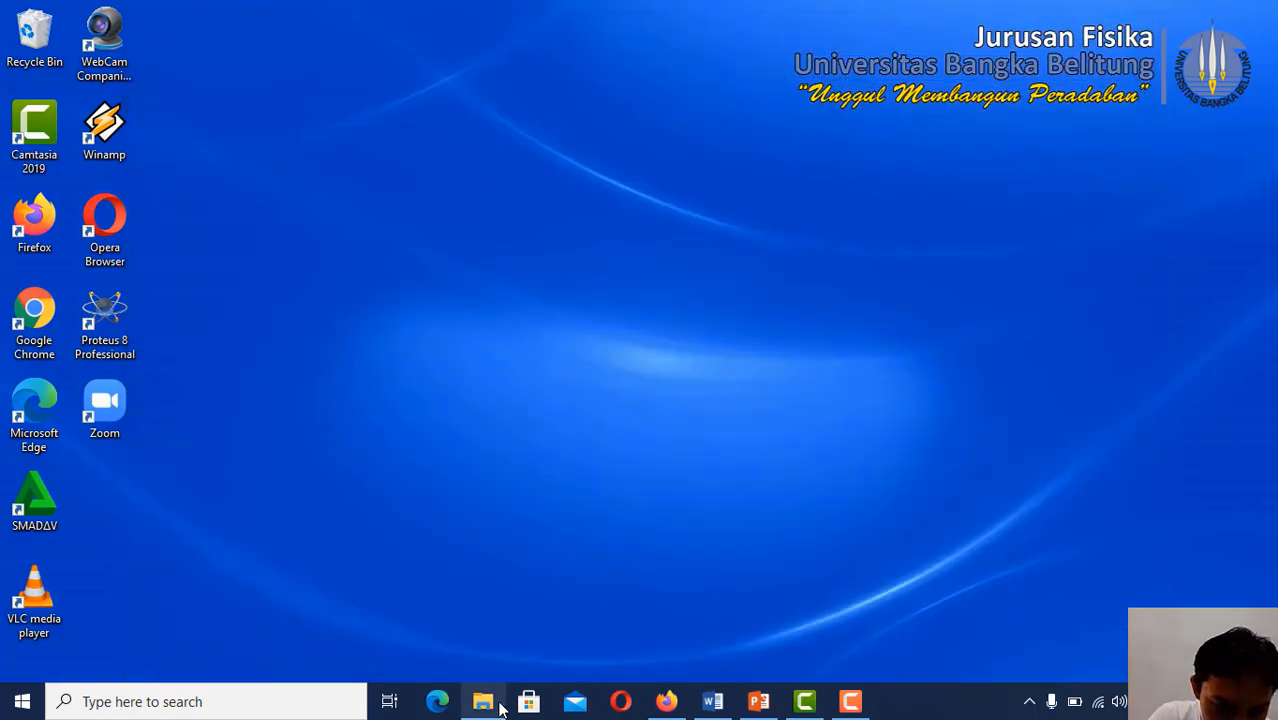
mouse_move(493, 708)
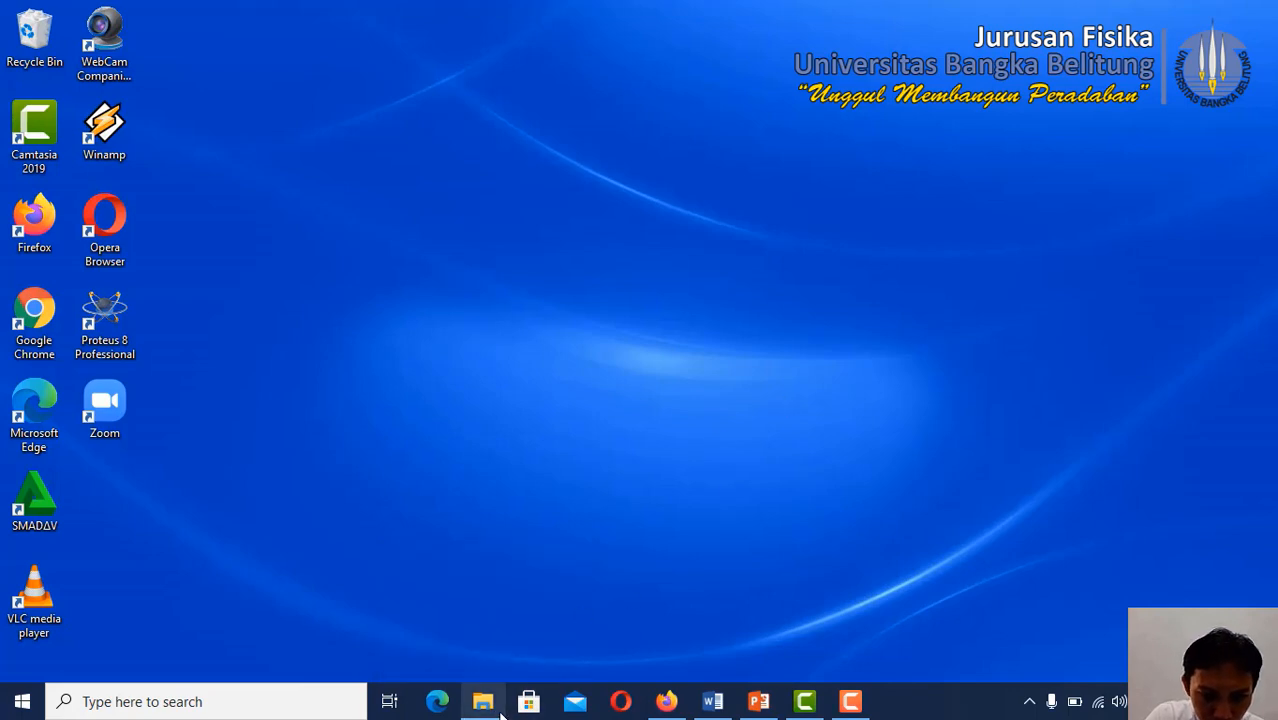
left_click(483, 705)
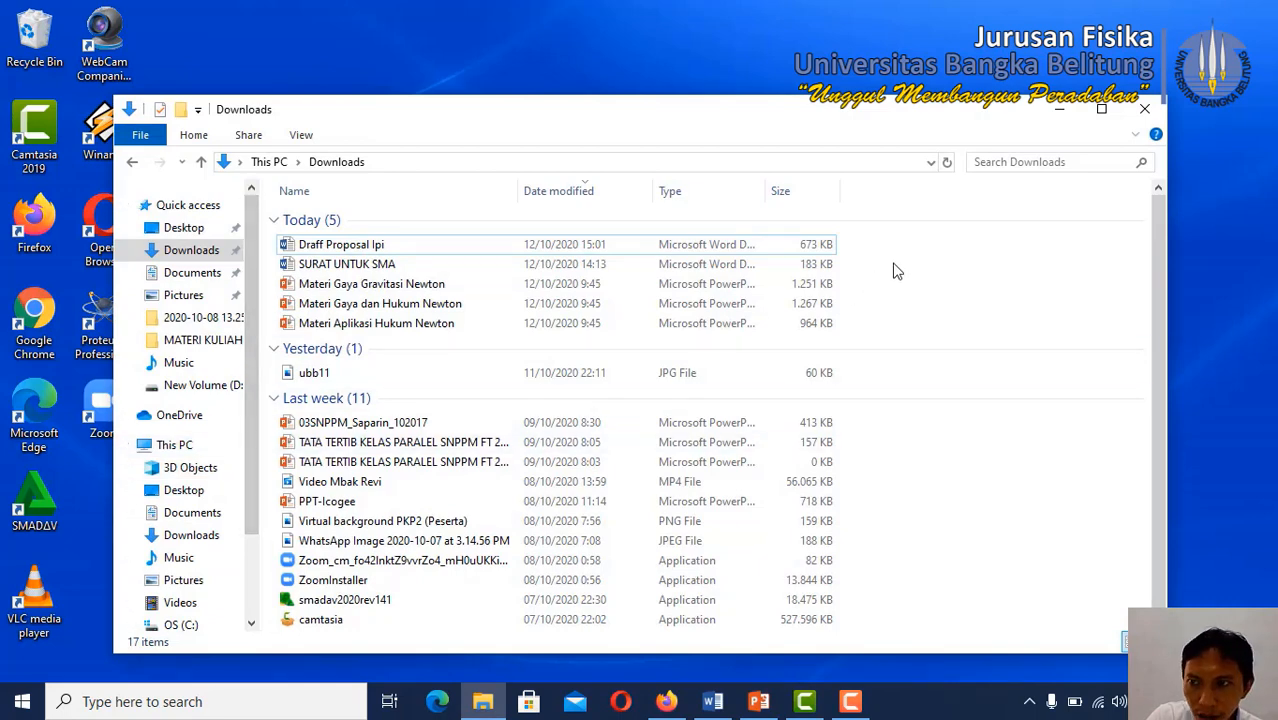
left_click(1060, 110)
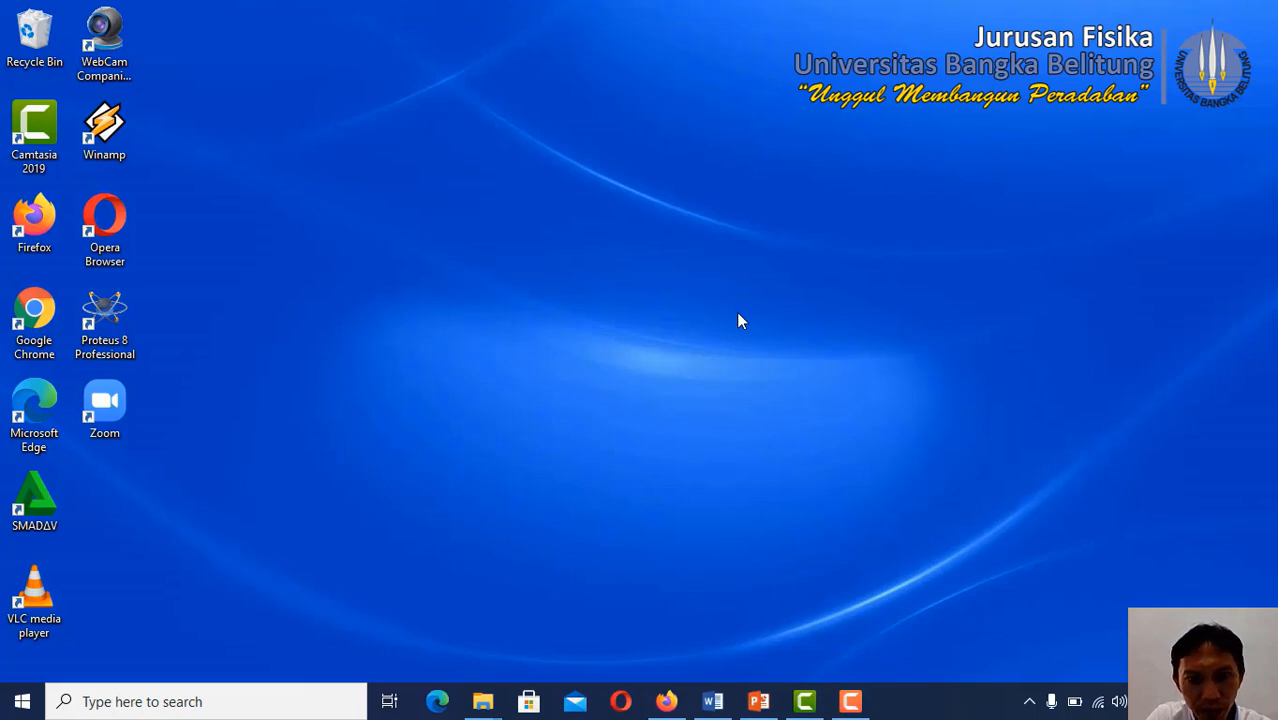
- In File Explorer, open the Labcenter Electronics folder inside Program Files (x86) on drive C:
key("super+e")
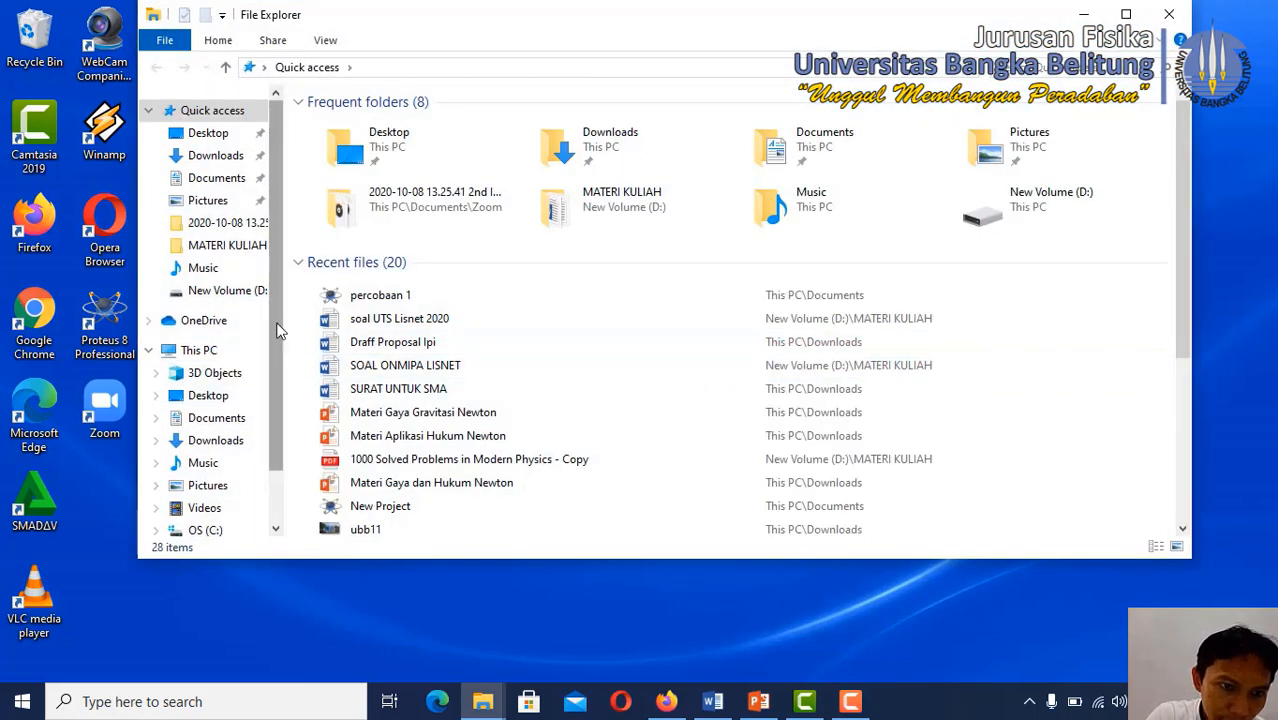
left_click_drag(280, 329, 280, 394)
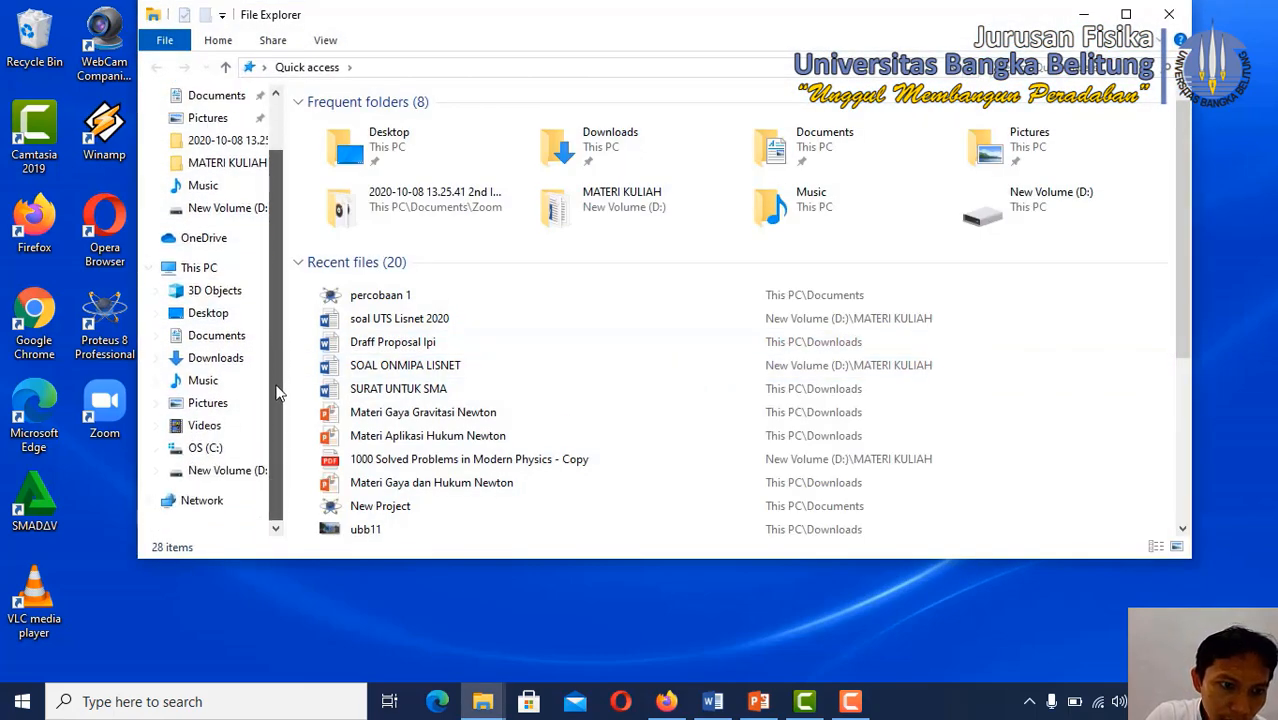
left_click(241, 452)
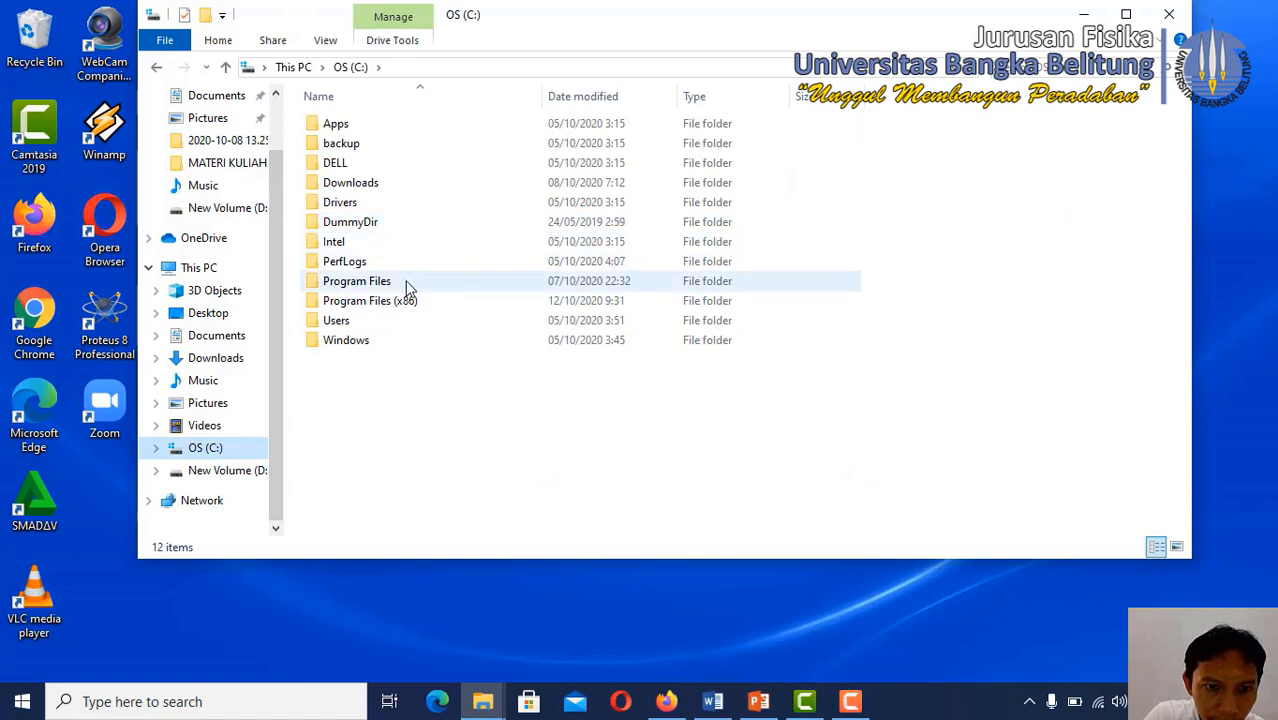
double_click(406, 309)
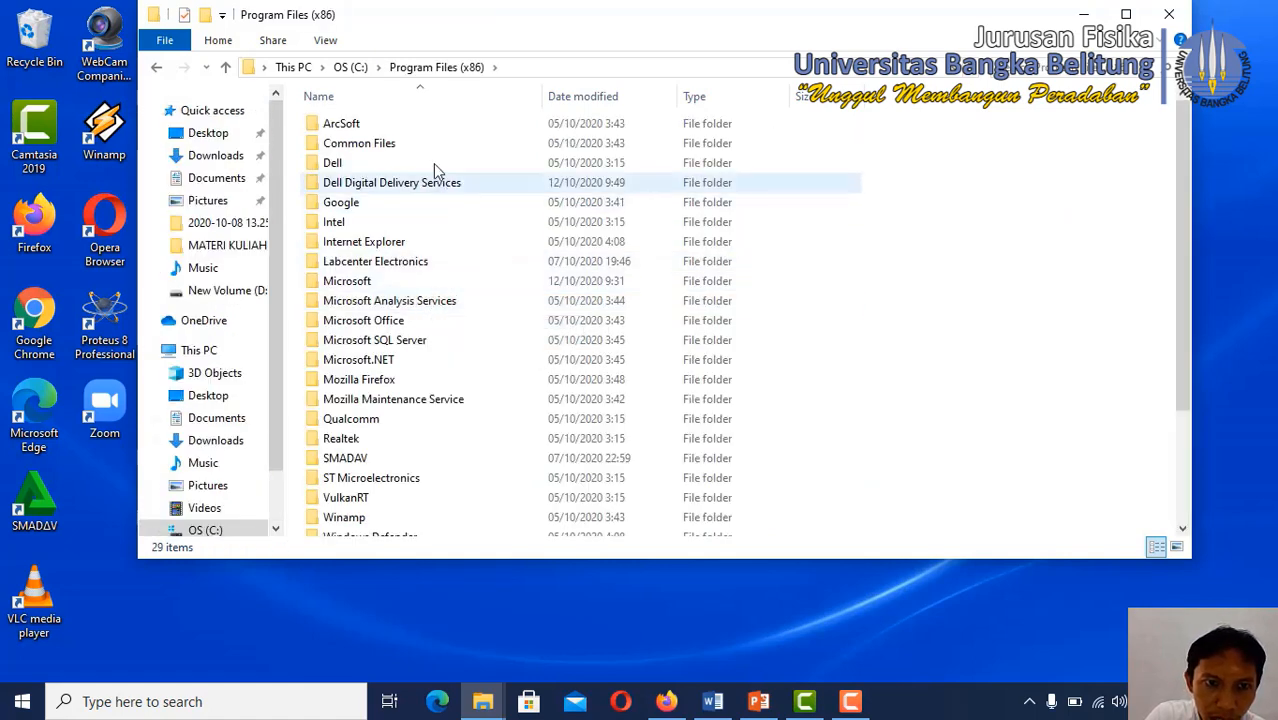
double_click(394, 266)
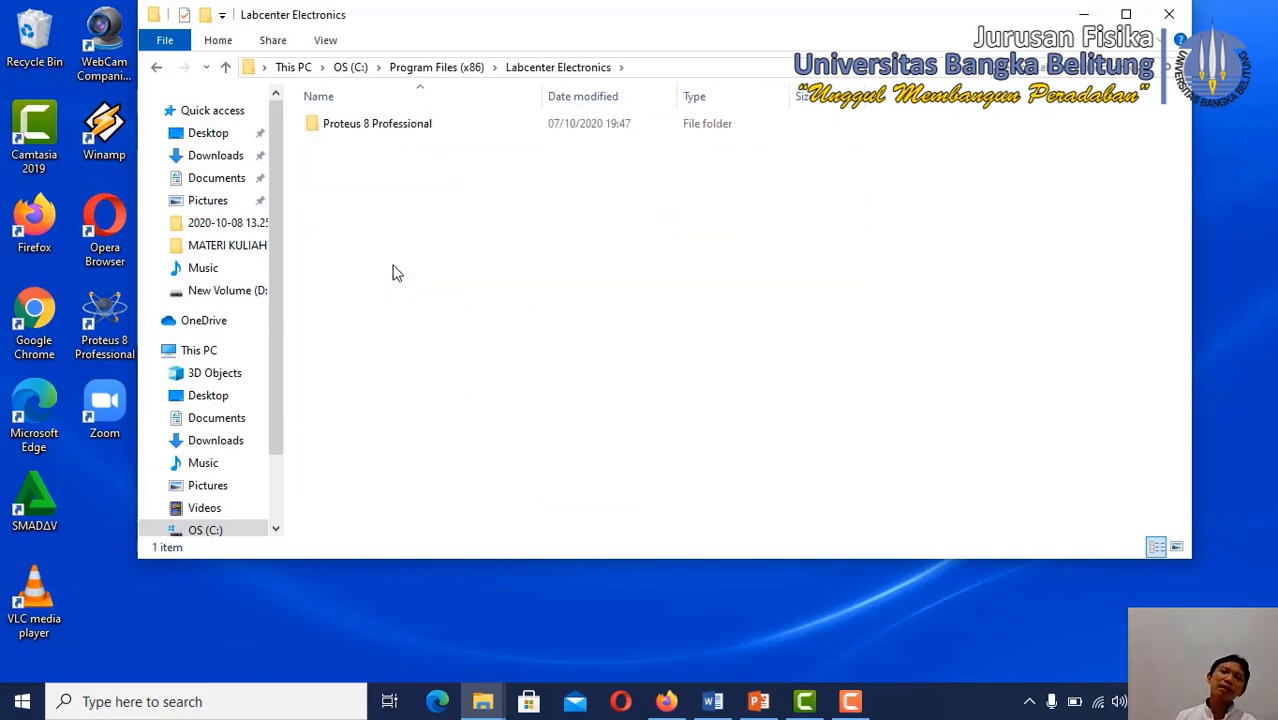
- Edit the security permissions of the Proteus 8 Professional folder to allow full control for ALL APPLICATION PACKAGES
right_click(404, 125)
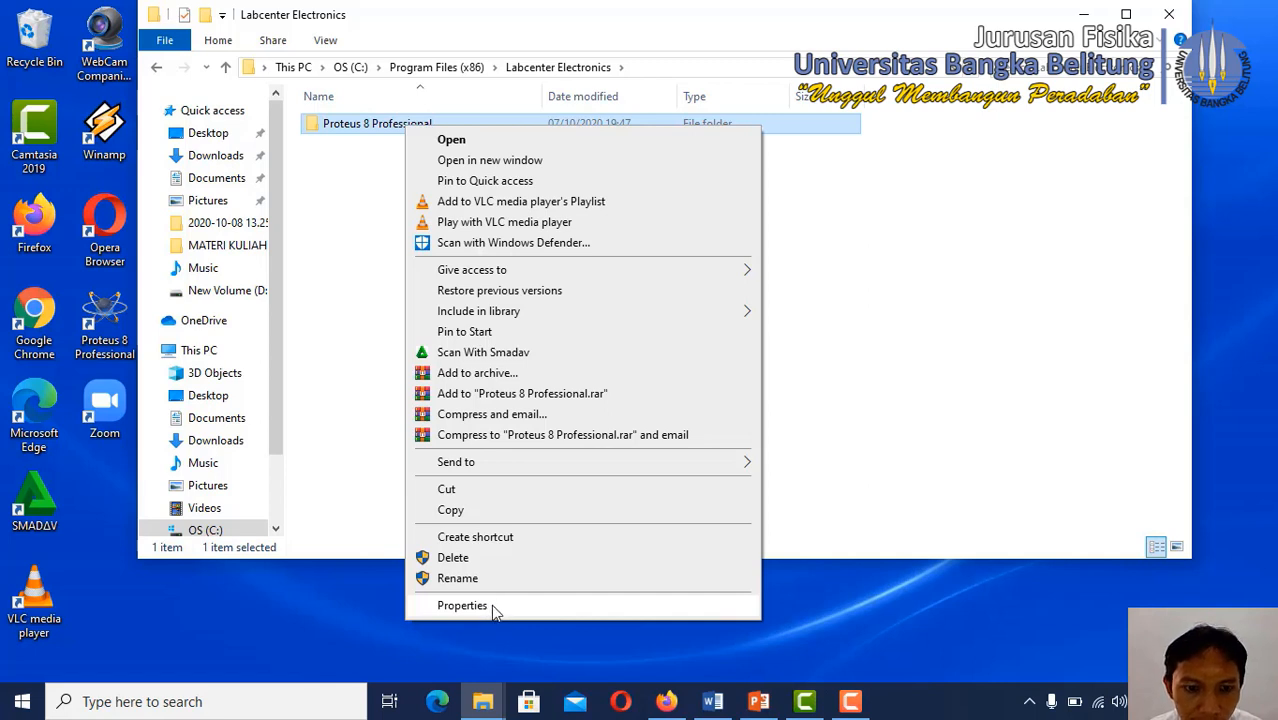
left_click(462, 605)
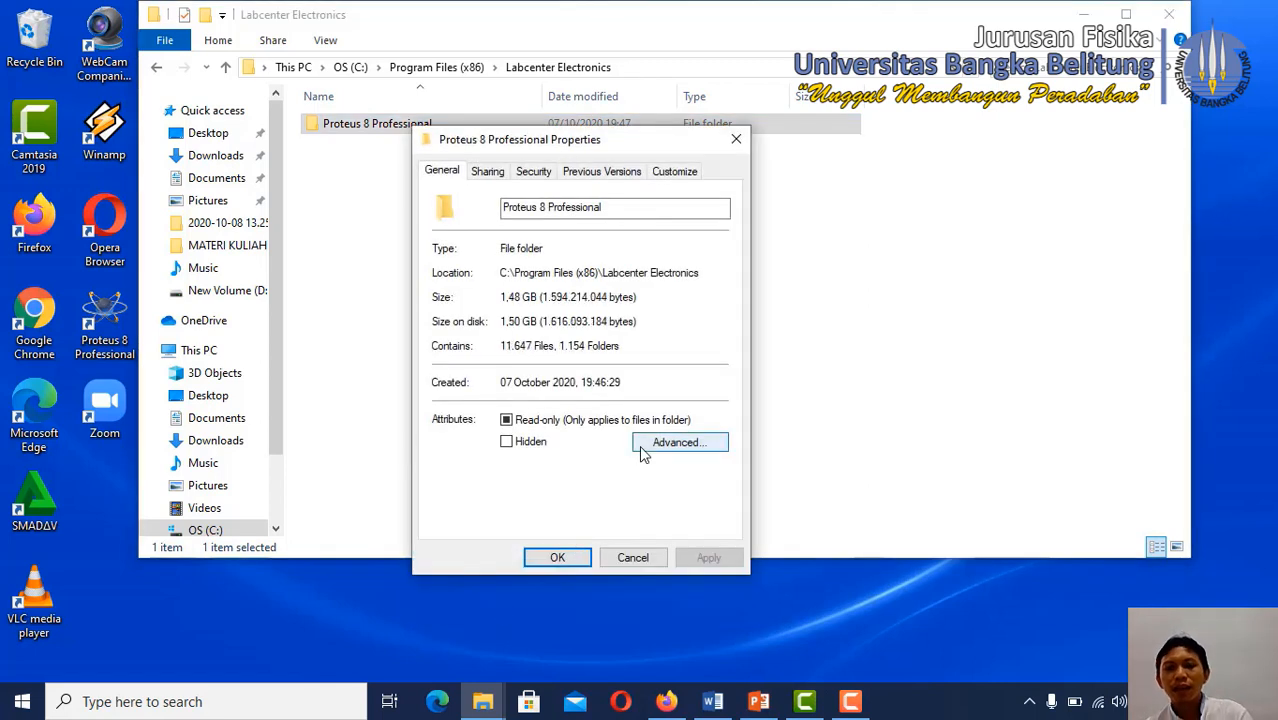
left_click(523, 175)
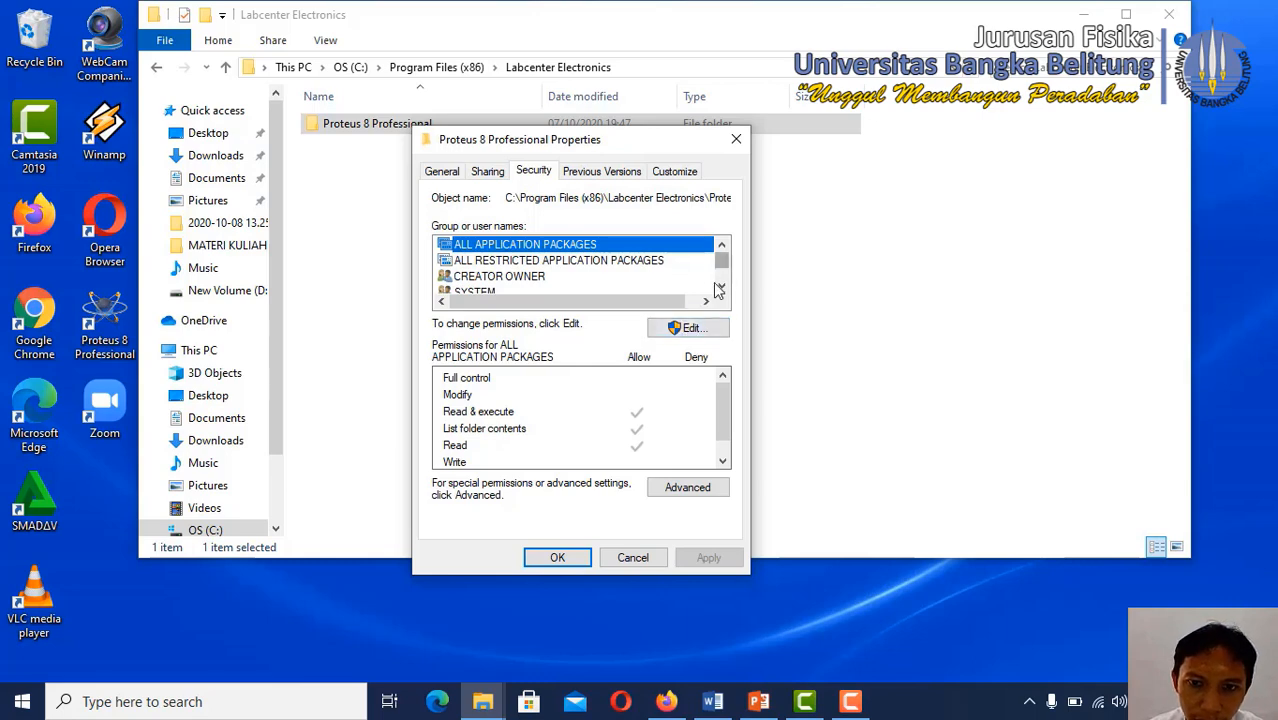
left_click(688, 330)
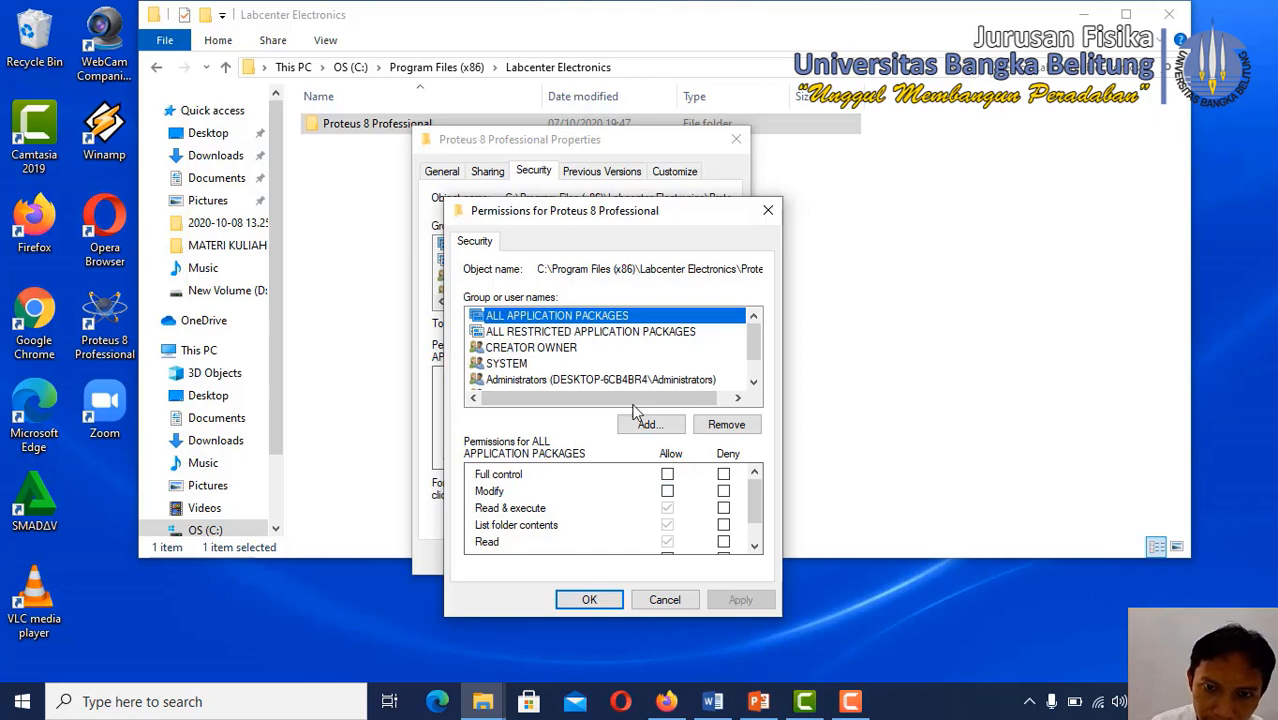
left_click(668, 475)
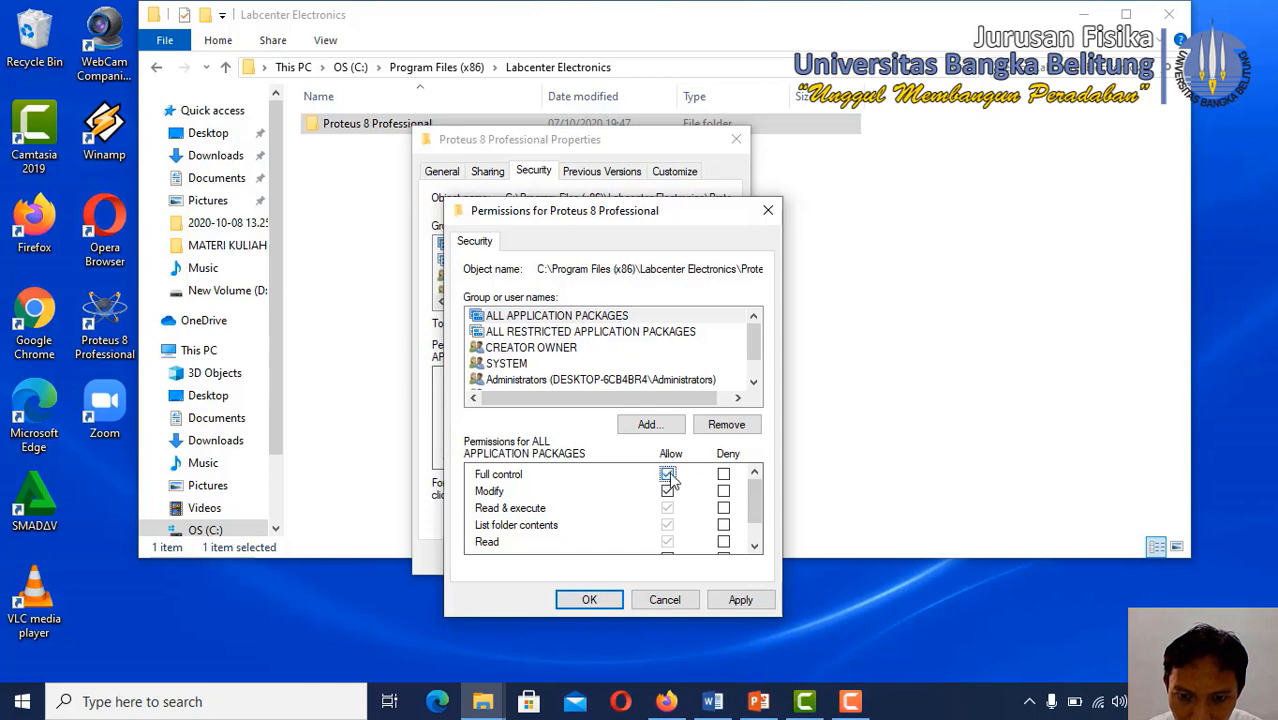
scroll(753, 520, "down", 2)
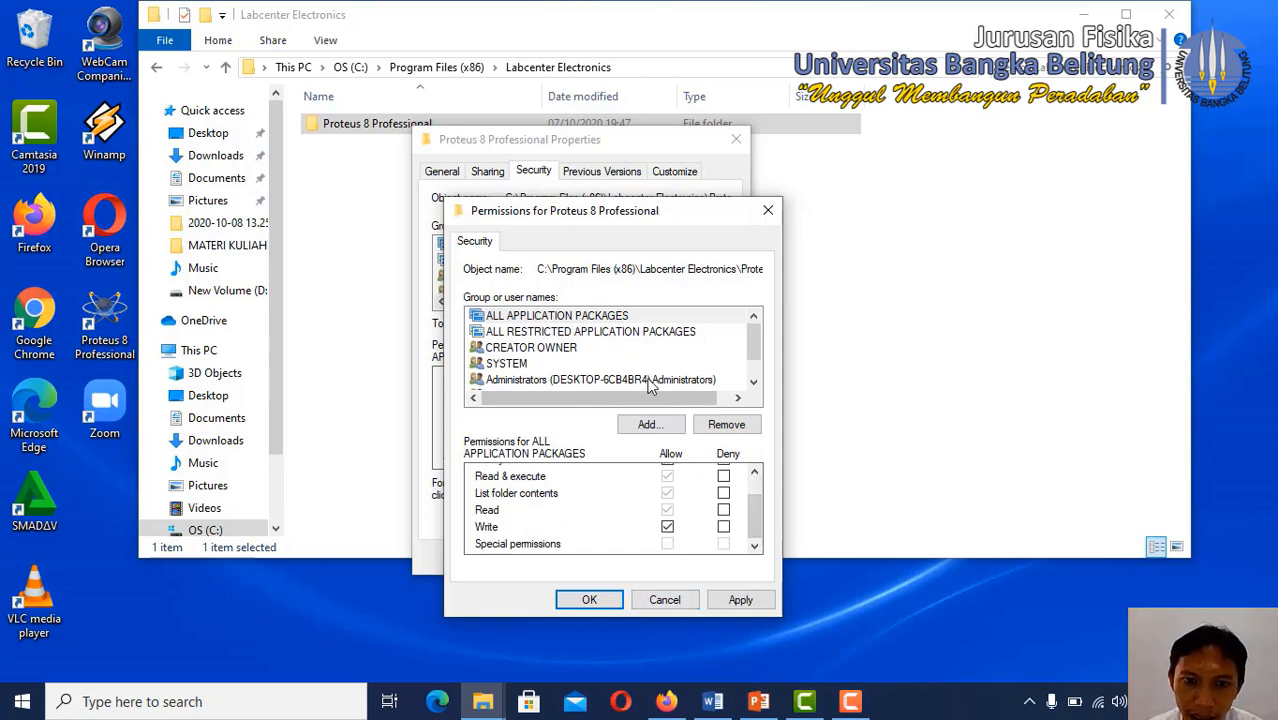
- Allow full control of the folder for ALL RESTRICTED APPLICATION PACKAGES and CREATOR OWNER
left_click(572, 337)
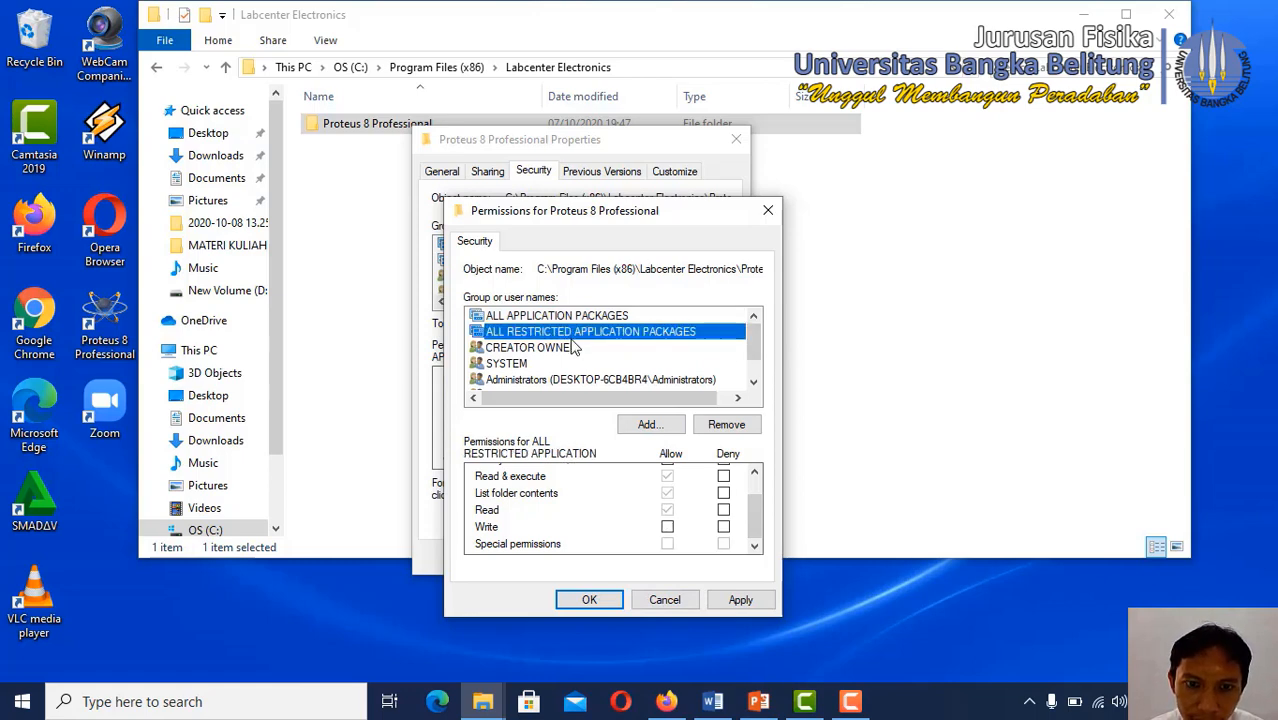
left_click(667, 527)
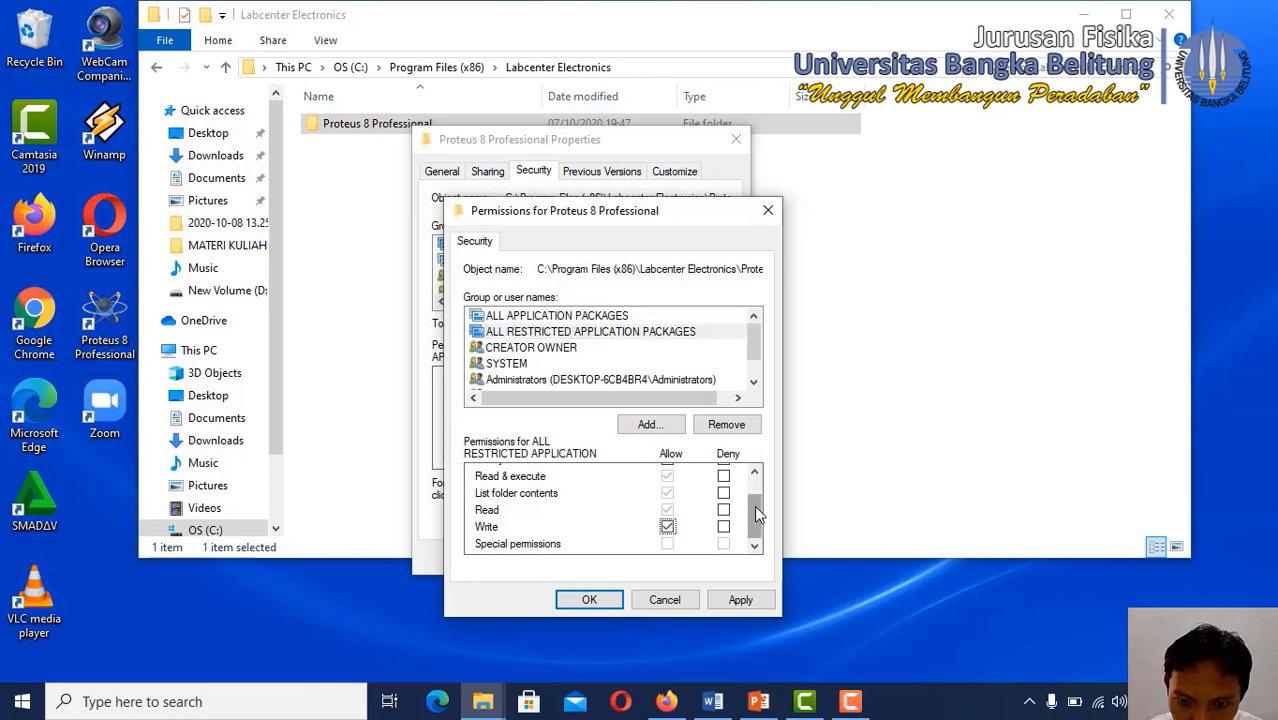
left_click_drag(754, 505, 755, 475)
left_click(667, 475)
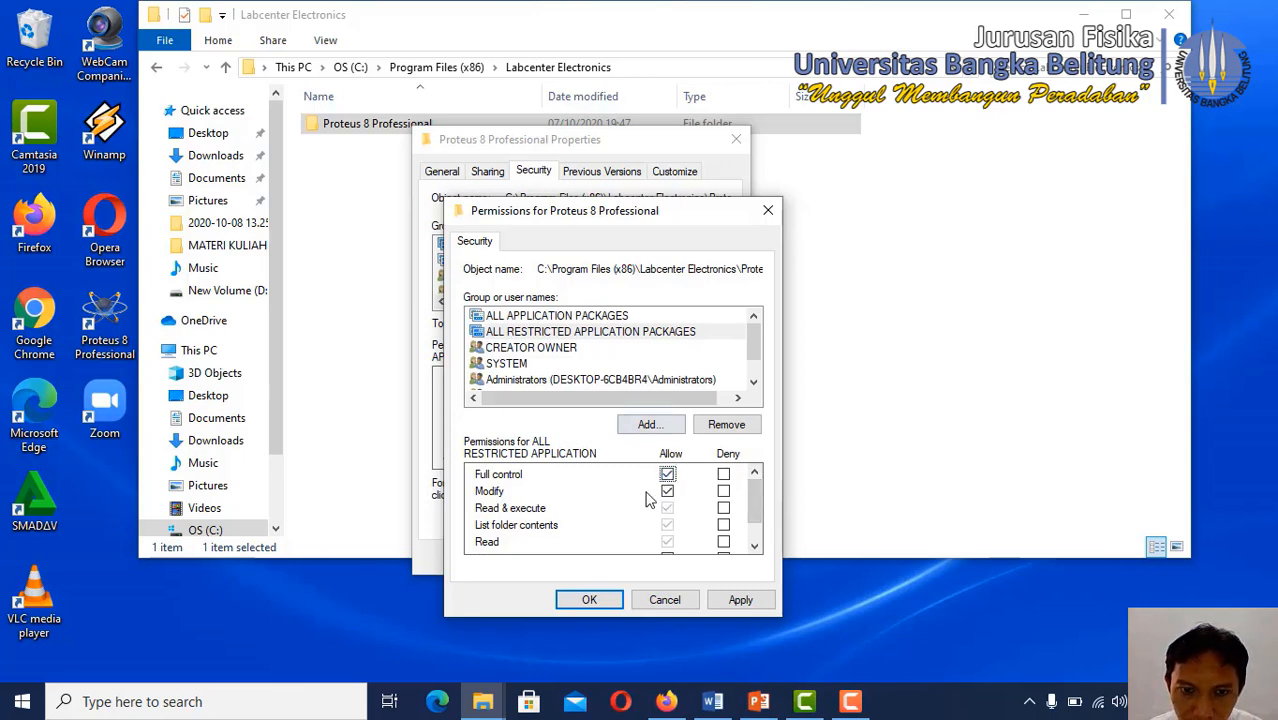
left_click(566, 353)
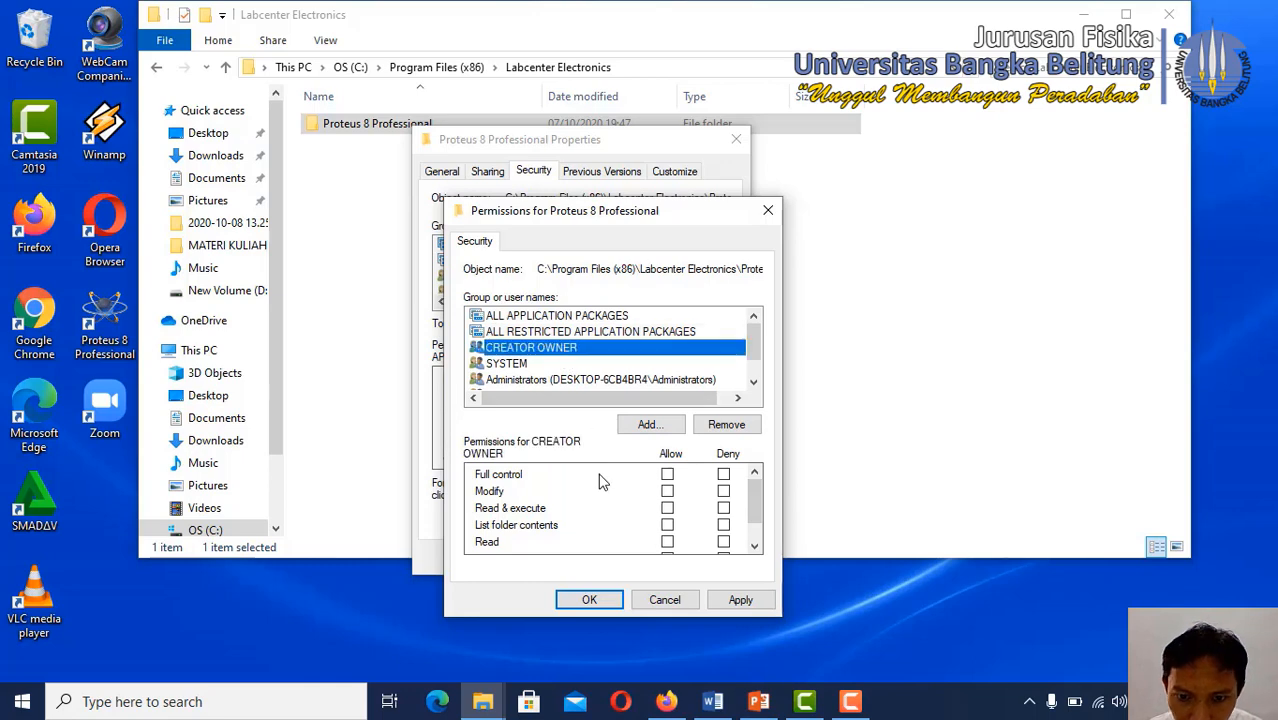
left_click(667, 474)
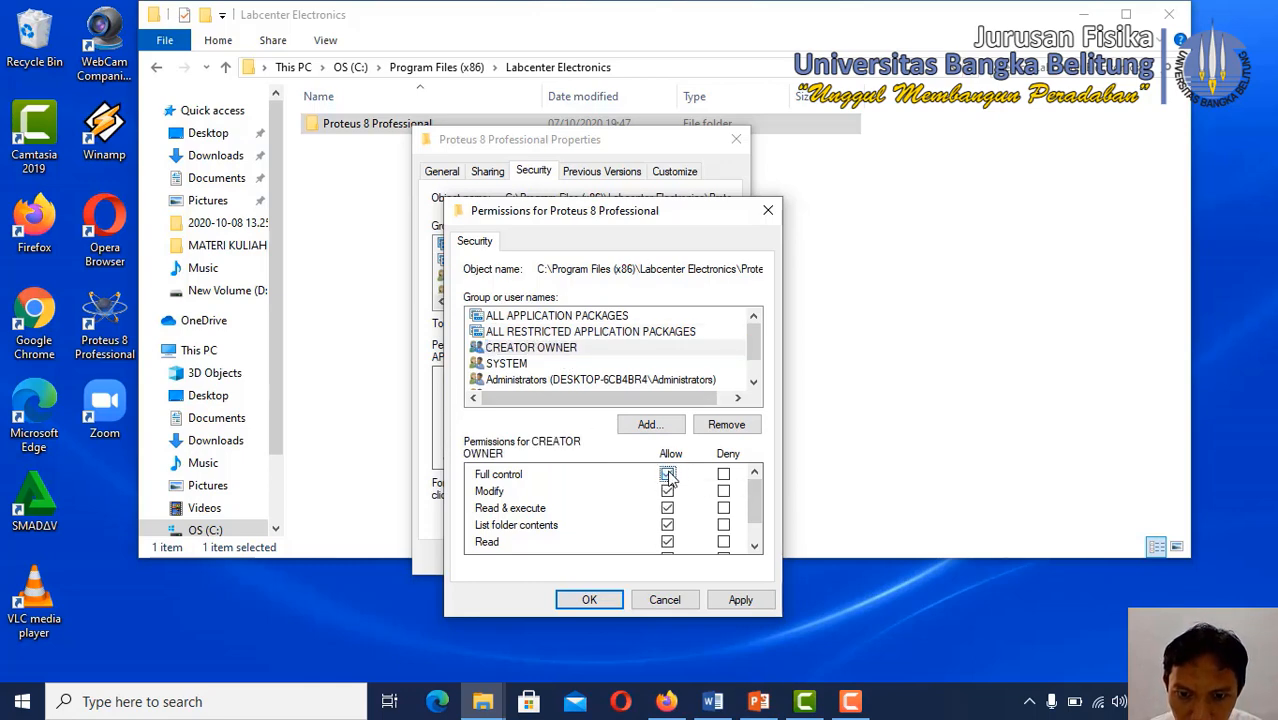
- Review the folder permissions granted to the SYSTEM and Administrators groups
left_click(530, 366)
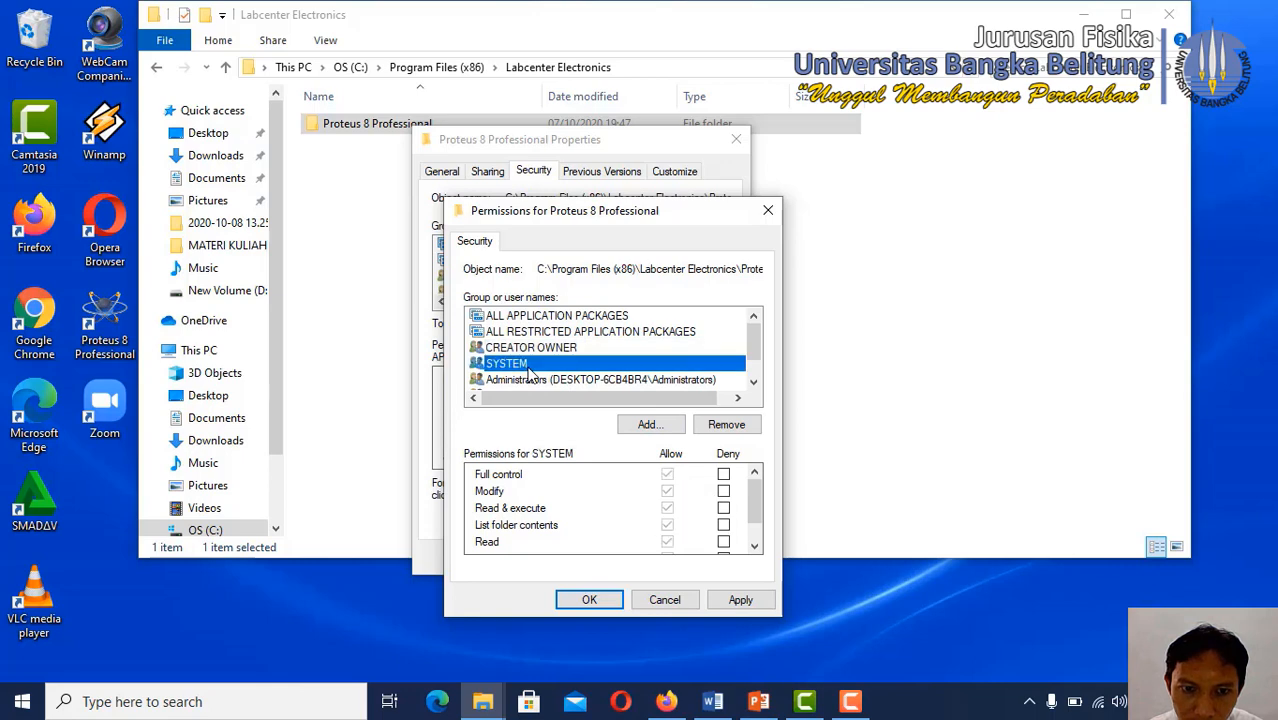
left_click(668, 482)
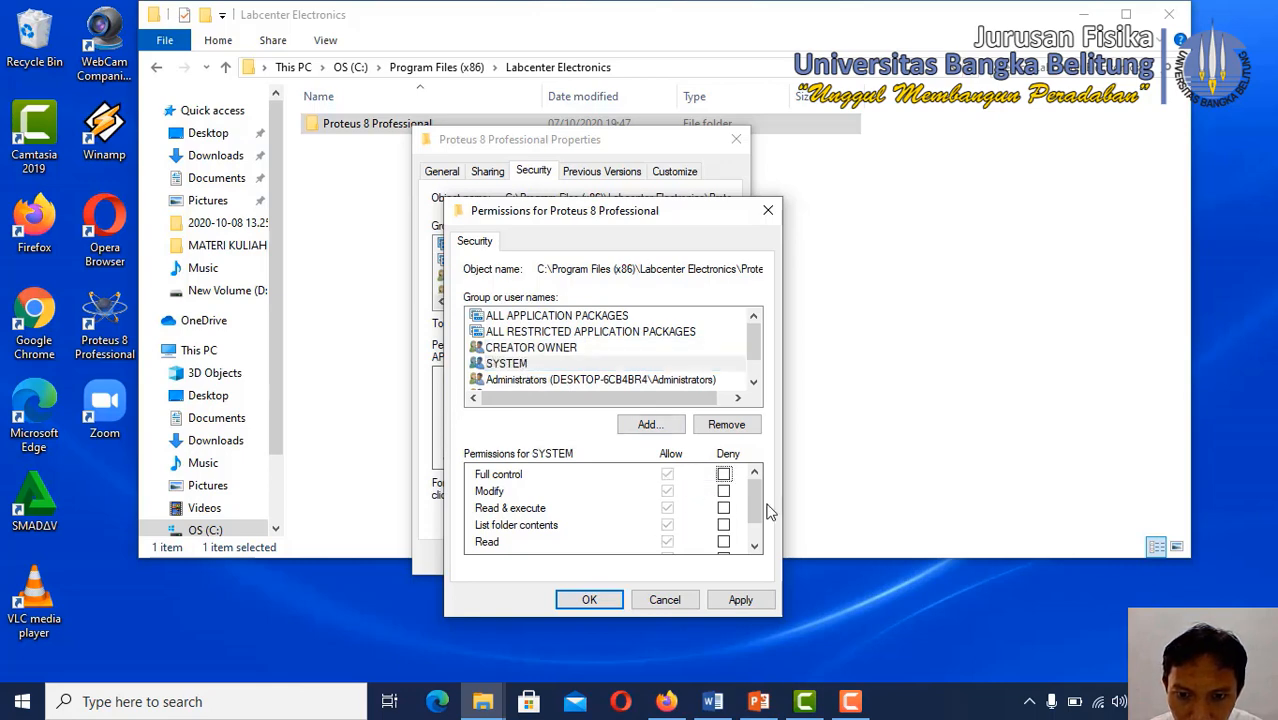
scroll(761, 500, "down", 1)
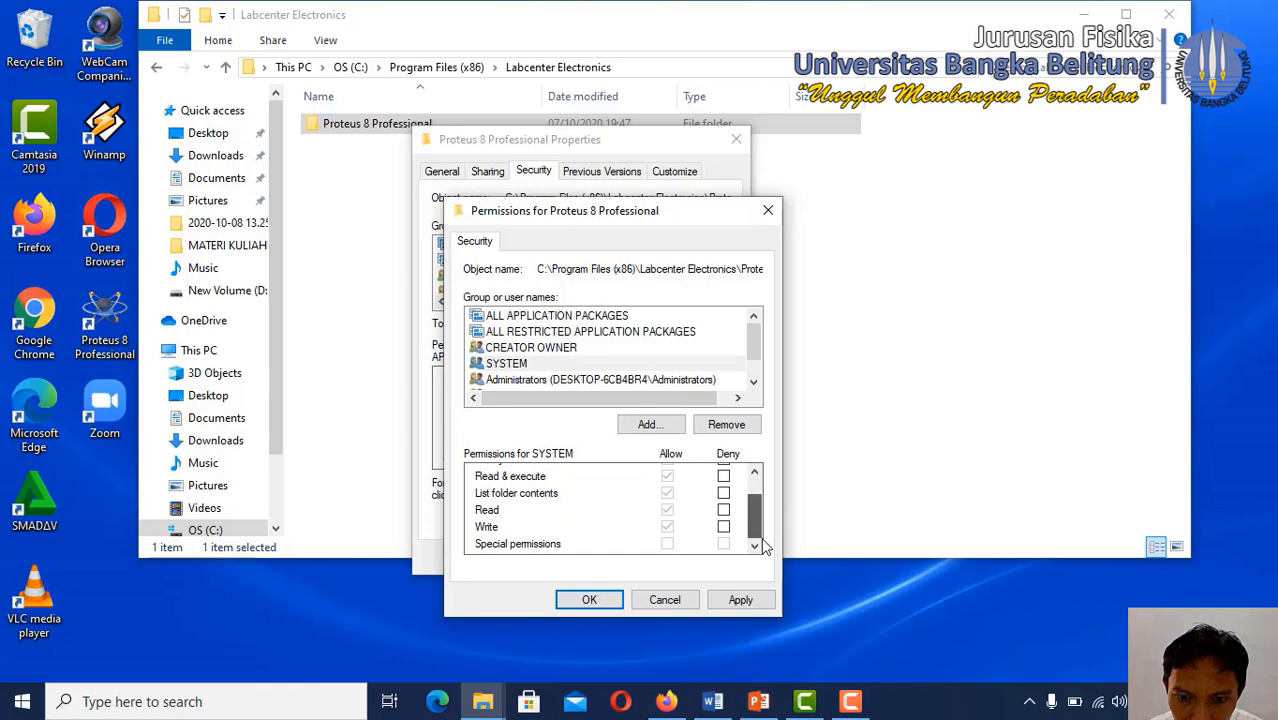
scroll(761, 500, "up", 1)
left_click(534, 379)
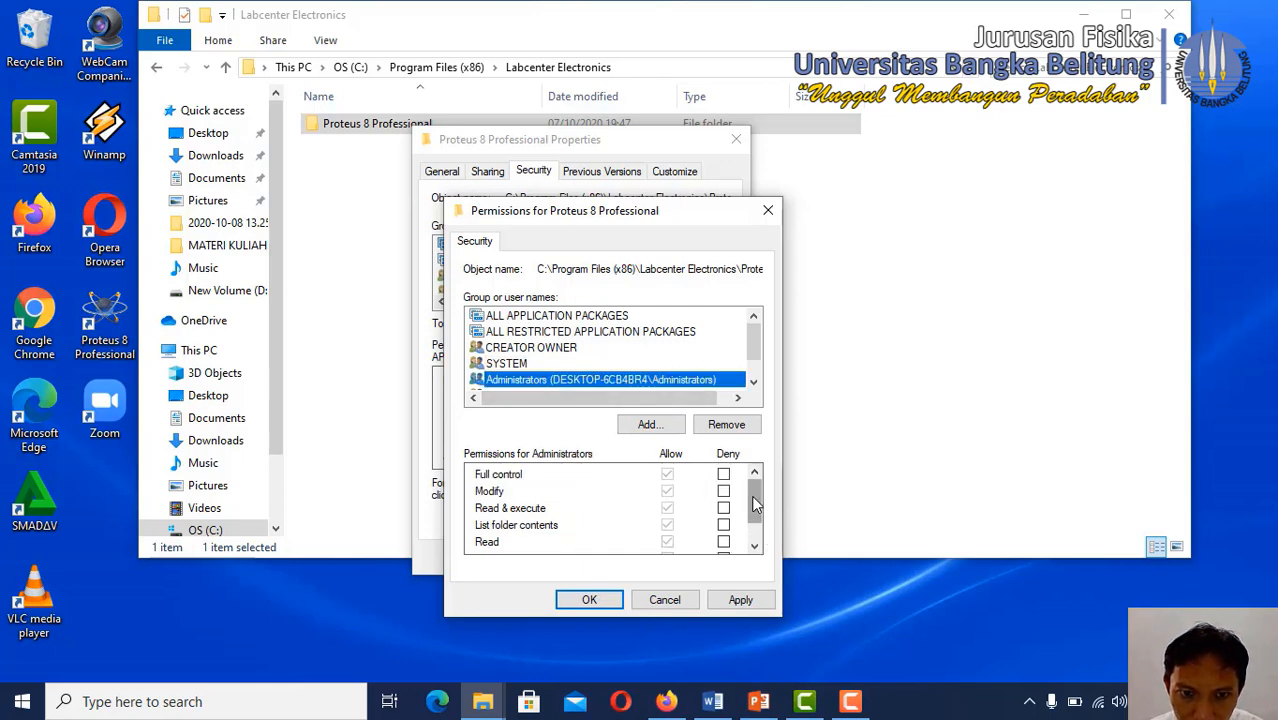
scroll(751, 495, "down", 1)
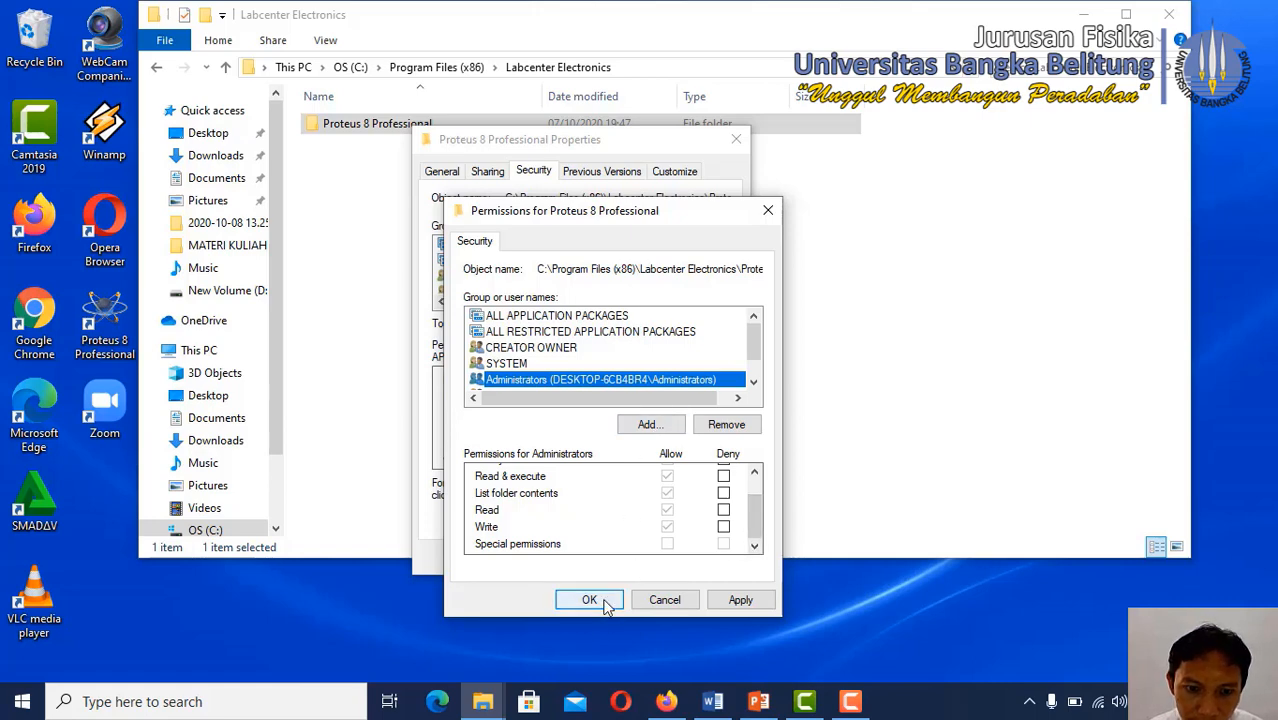
- Allow full control of the Proteus 8 Professional folder for the Users group
scroll(755, 354, "down", 1)
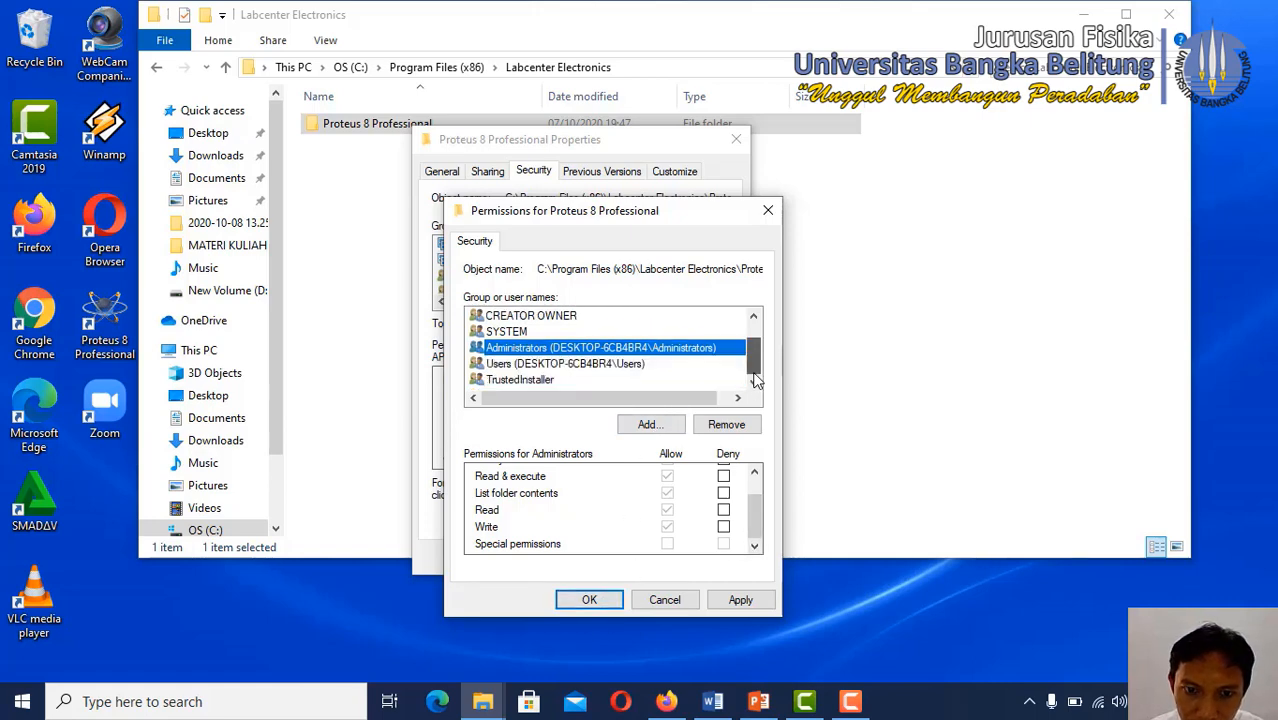
left_click(606, 368)
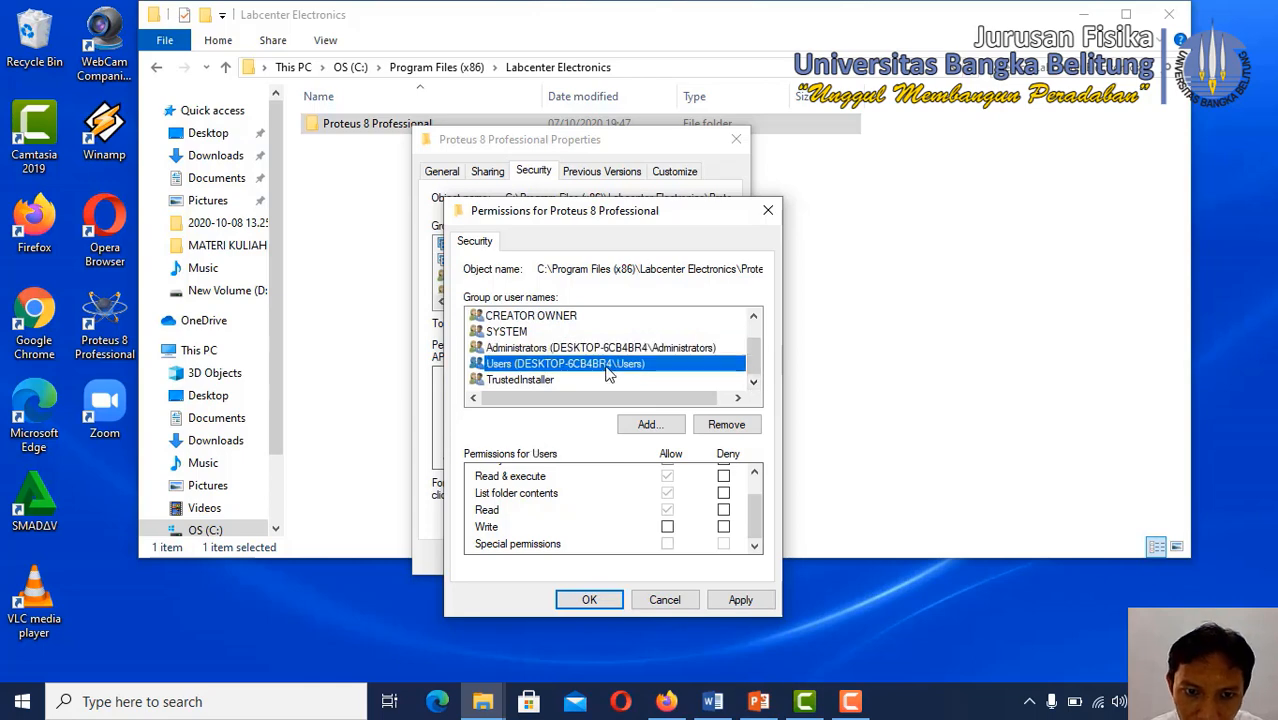
left_click_drag(759, 512, 761, 456)
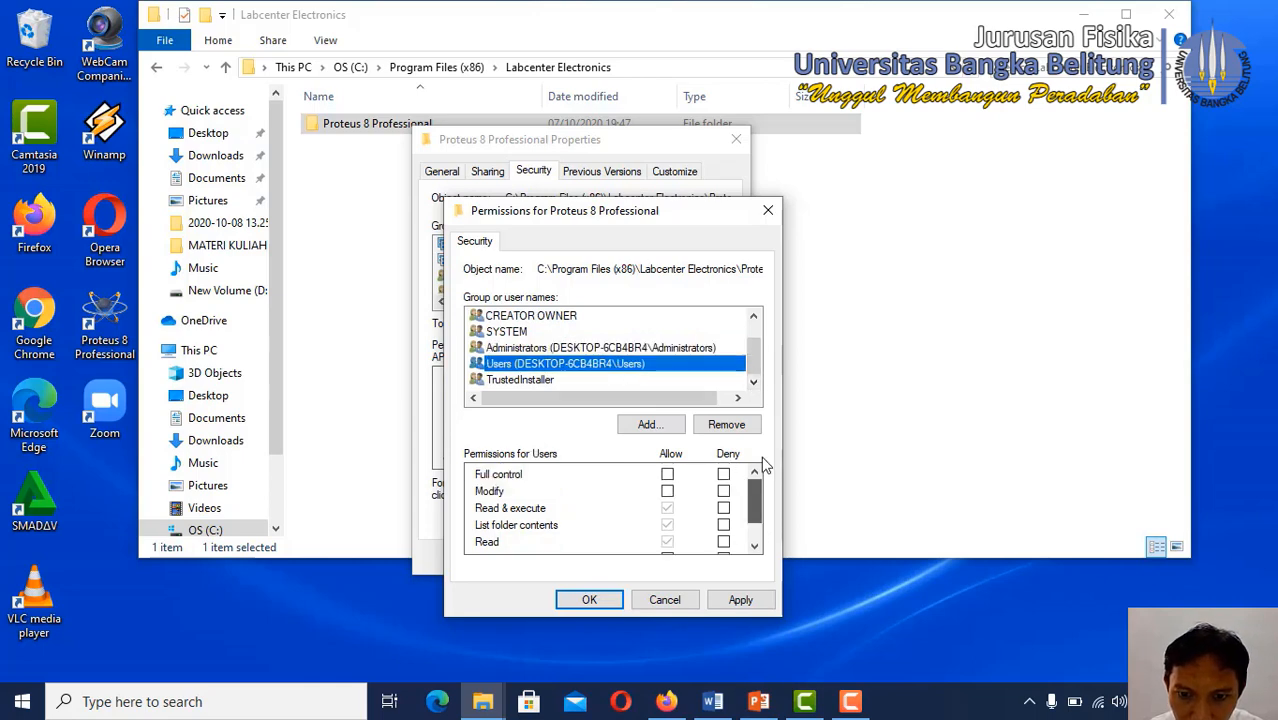
left_click(667, 474)
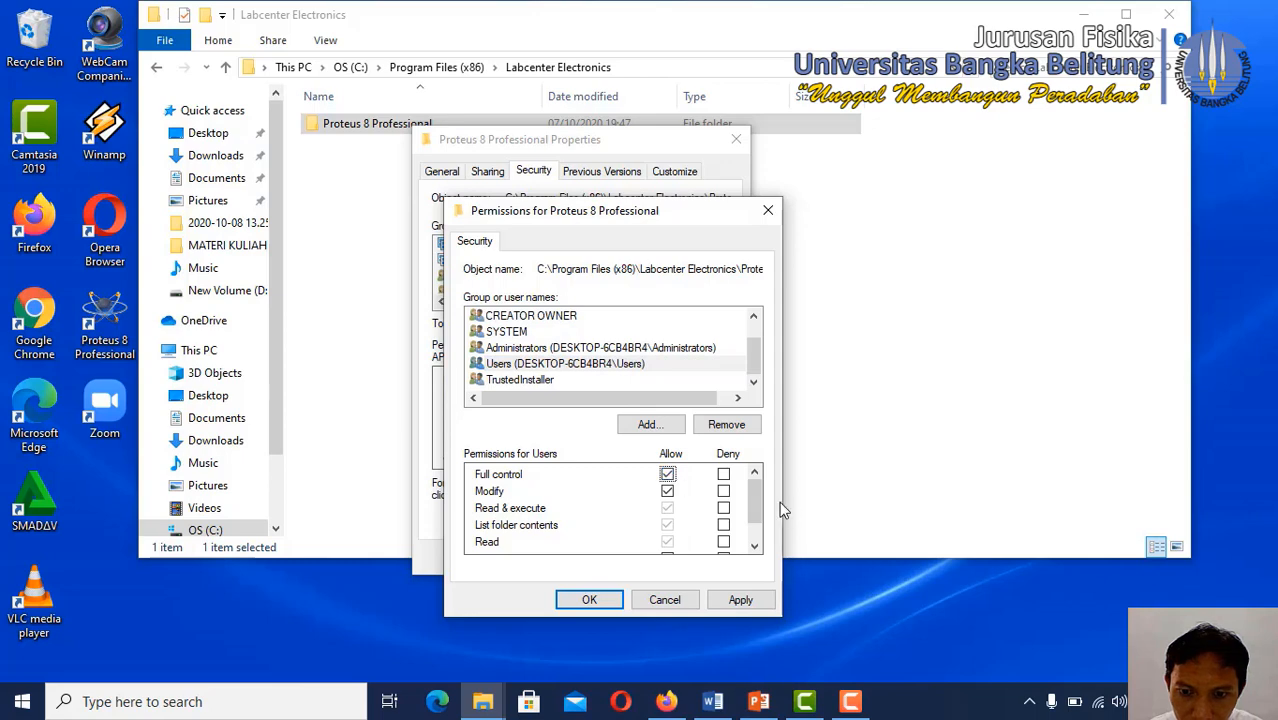
mouse_move(751, 510)
left_mouse_down()
mouse_move(756, 560)
mouse_move(765, 508)
left_mouse_up()
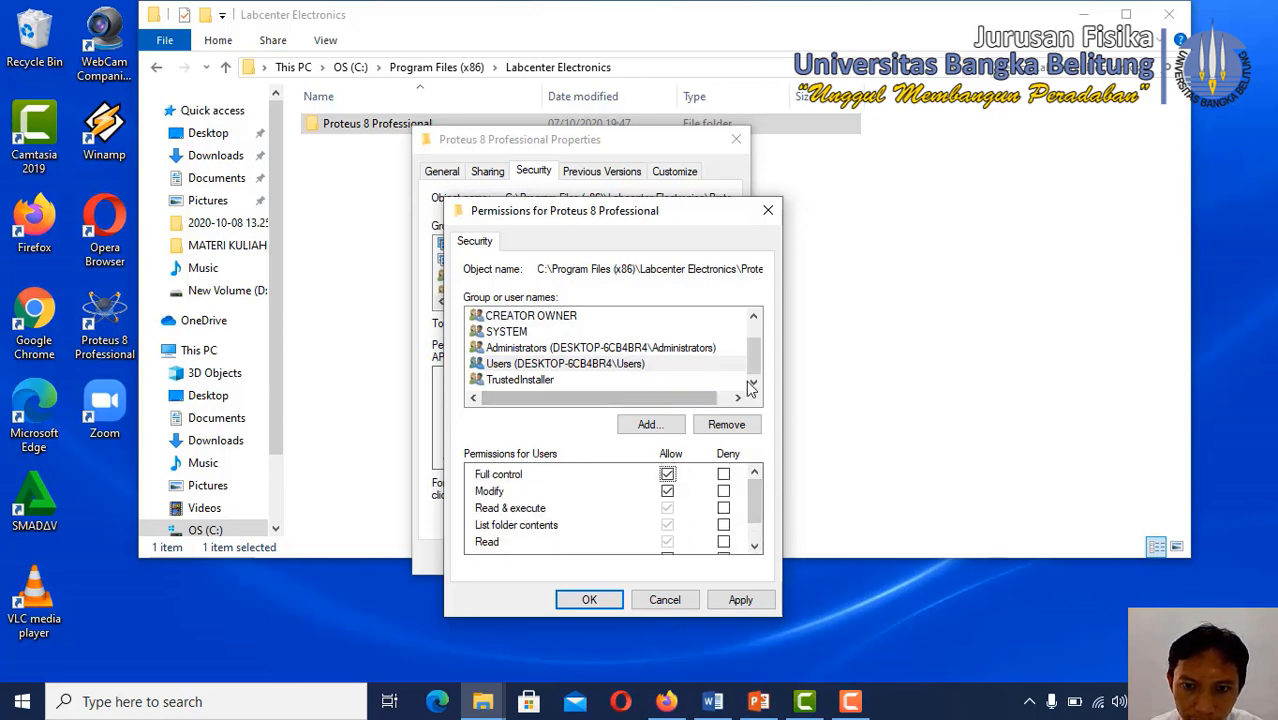
- Allow full control for TrustedInstaller, confirm the permission changes and close the folder's properties
left_click(492, 386)
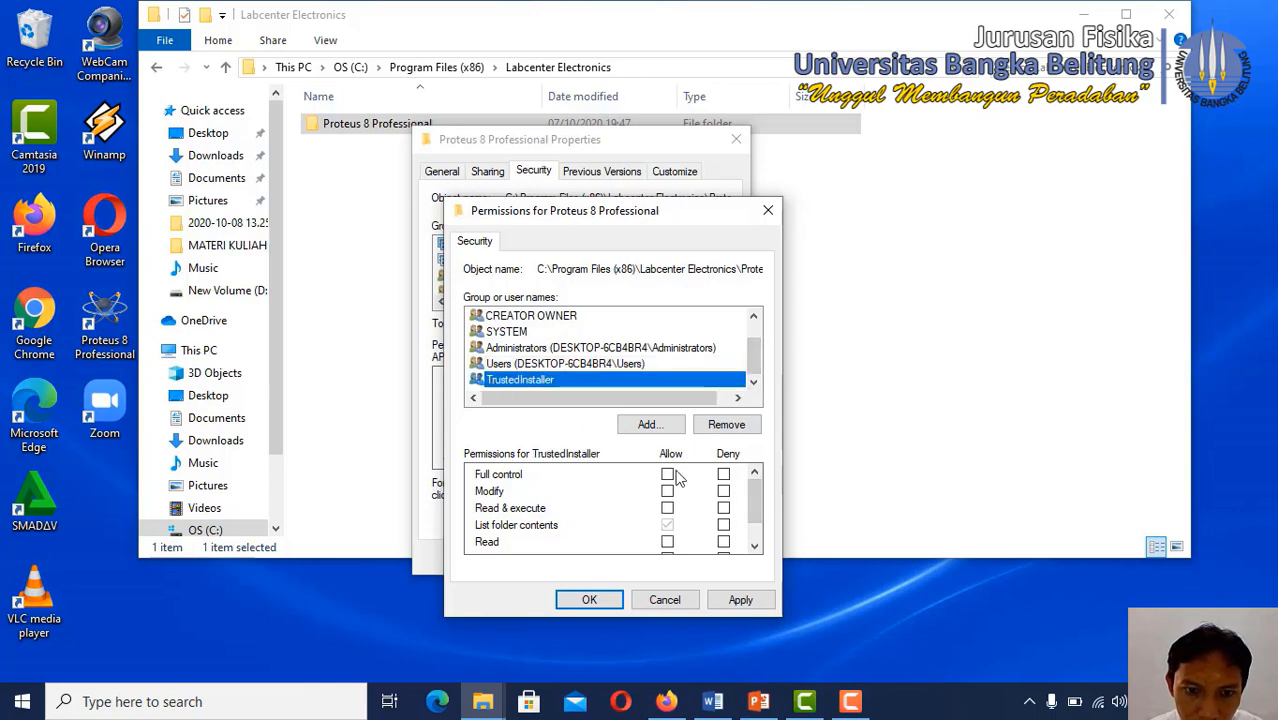
left_click(667, 491)
left_click(667, 474)
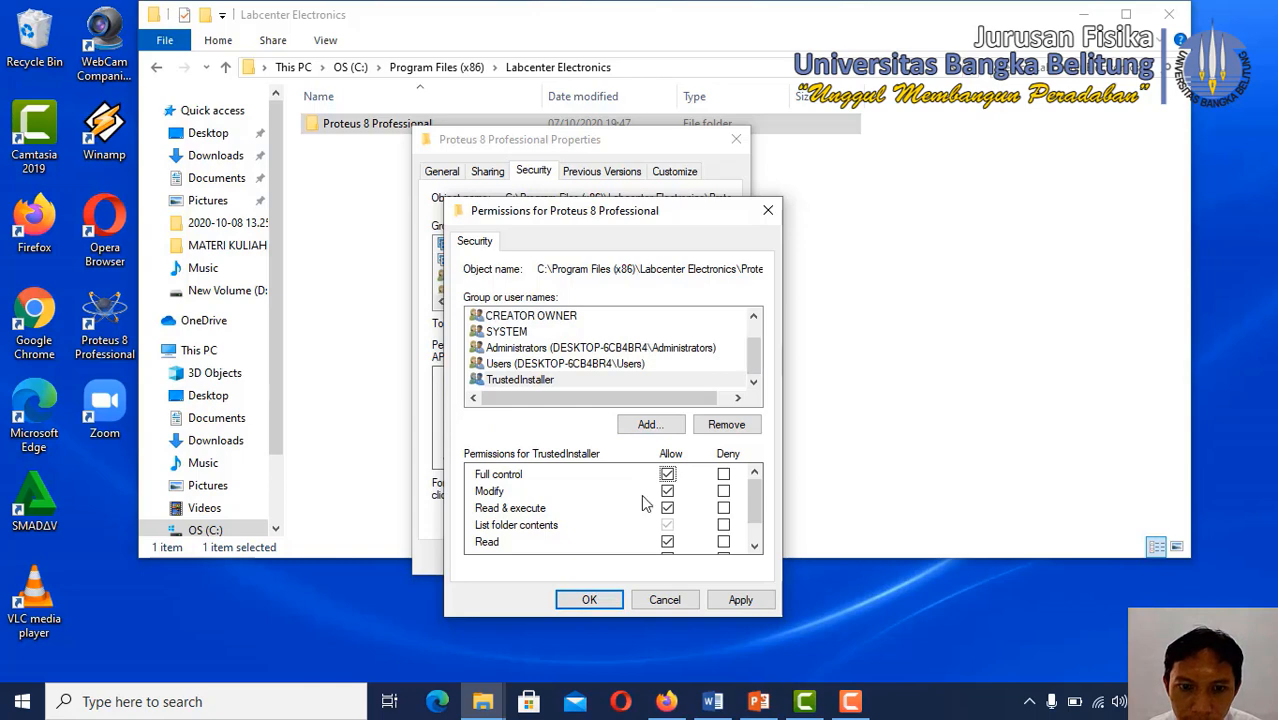
left_click(589, 600)
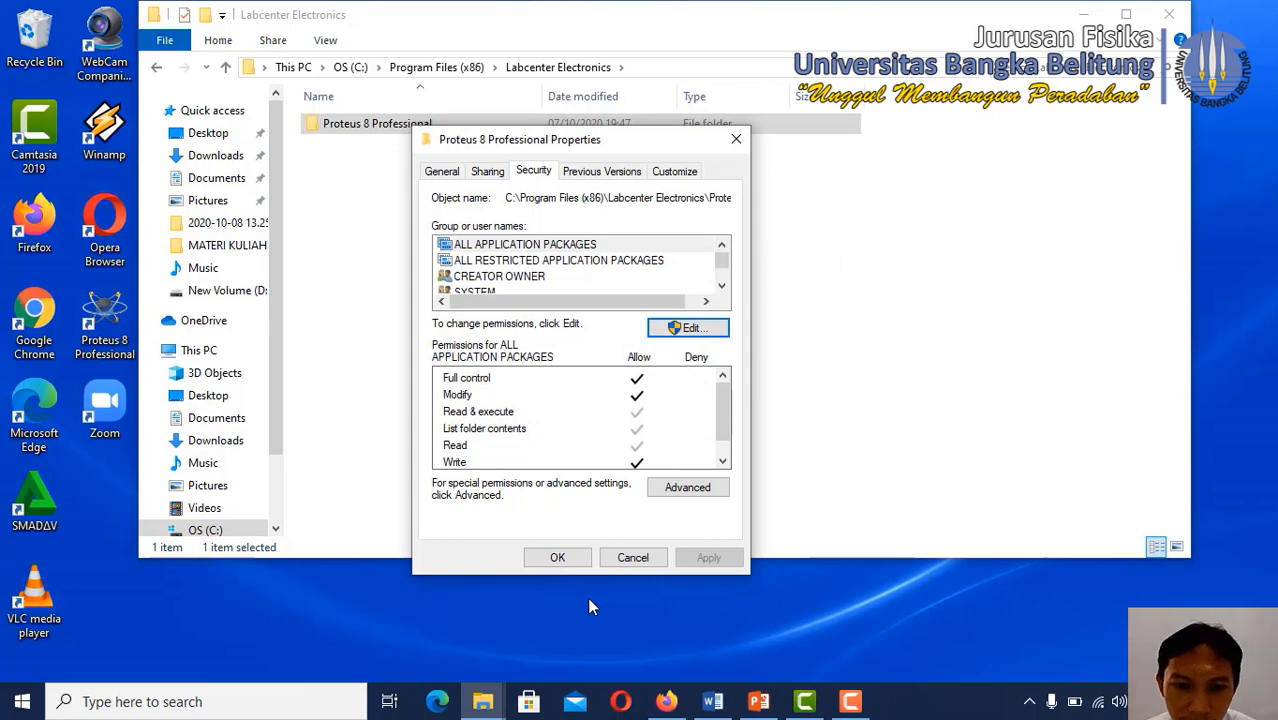
left_click(740, 137)
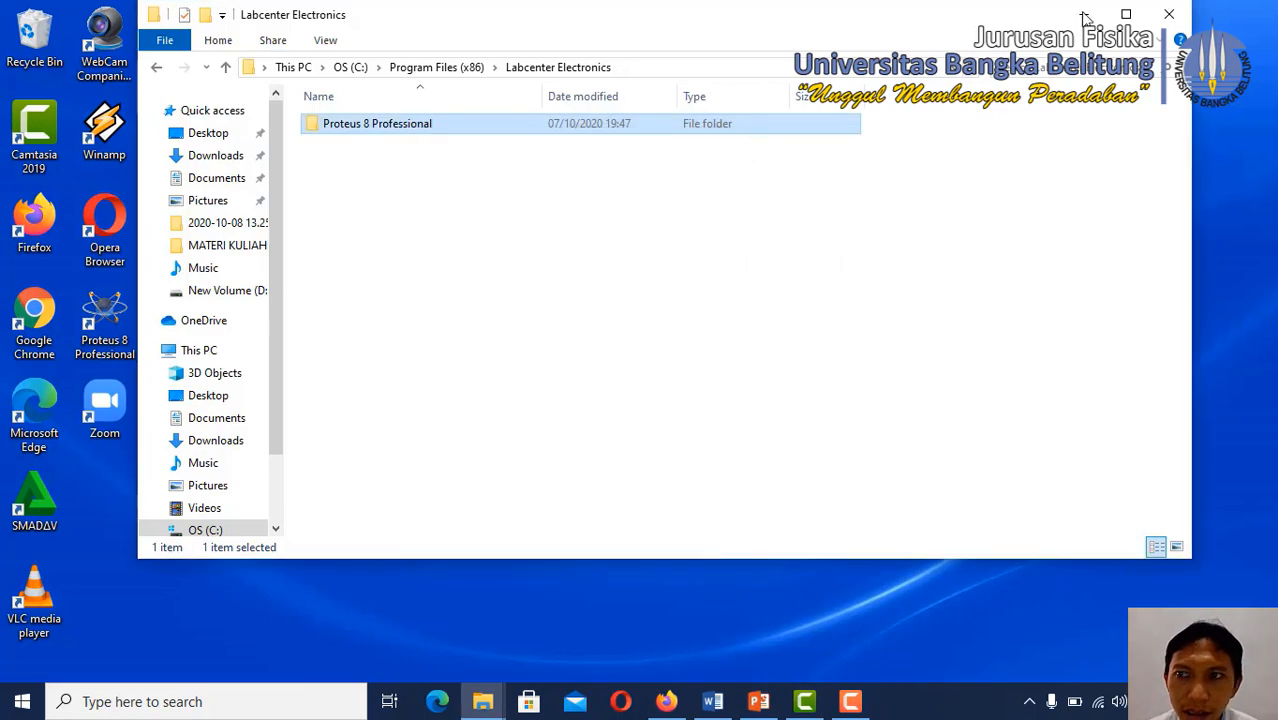
- Close the Labcenter Electronics folder window and refresh the desktop several times
left_click(1169, 14)
right_click(444, 231)
left_click(499, 286)
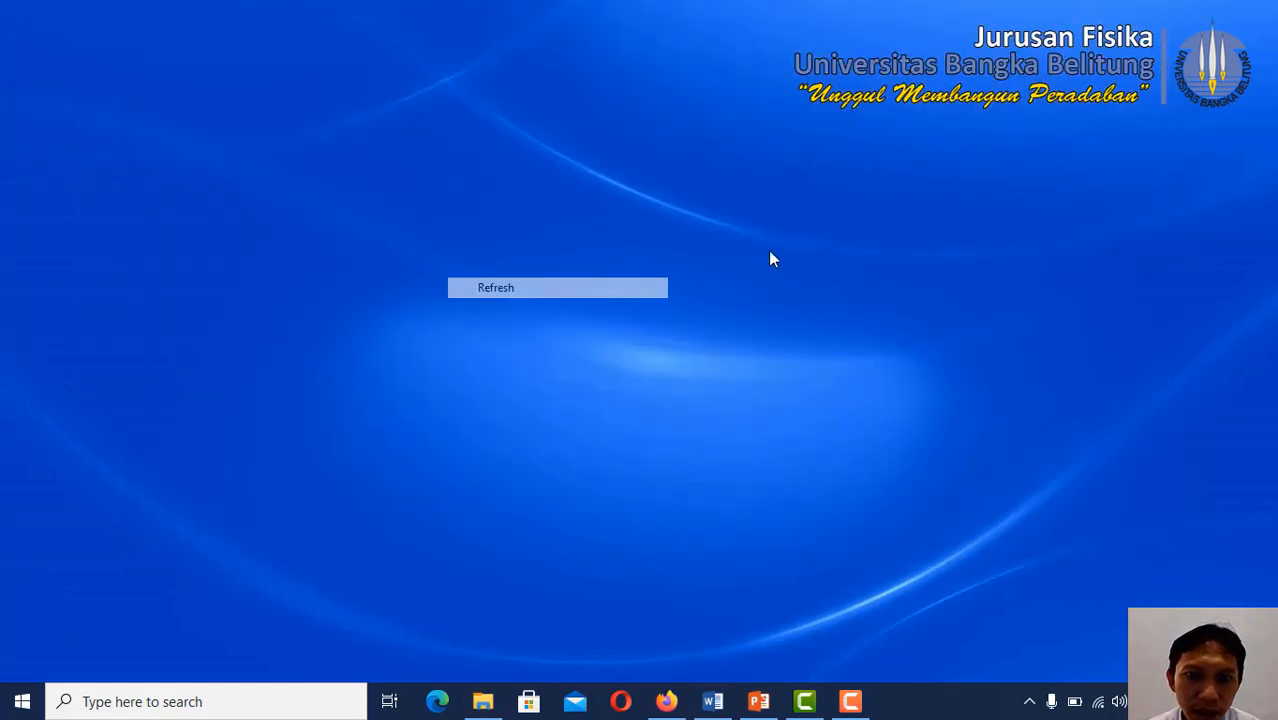
right_click(771, 250)
left_click(805, 308)
right_click(329, 303)
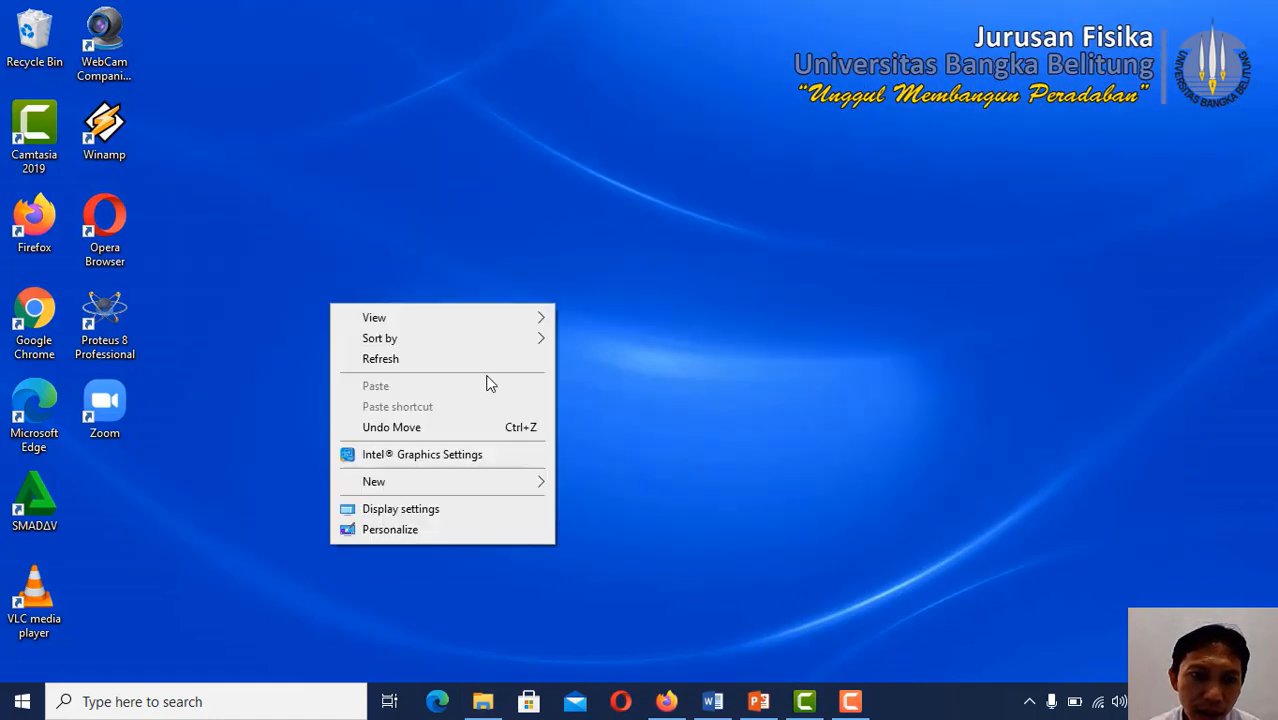
left_click(474, 360)
right_click(543, 203)
left_click(613, 262)
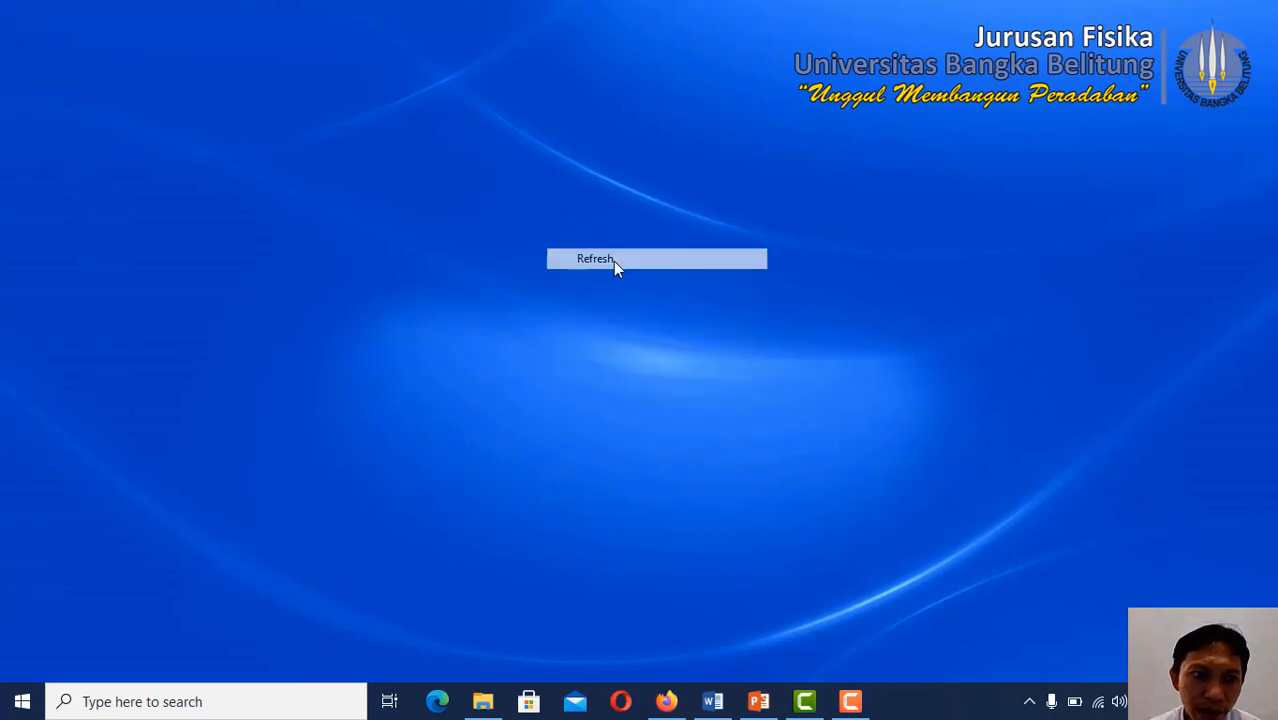
- Launch Proteus 8 Professional and start a new project named Percobaan 1, replacing the existing project
double_click(120, 340)
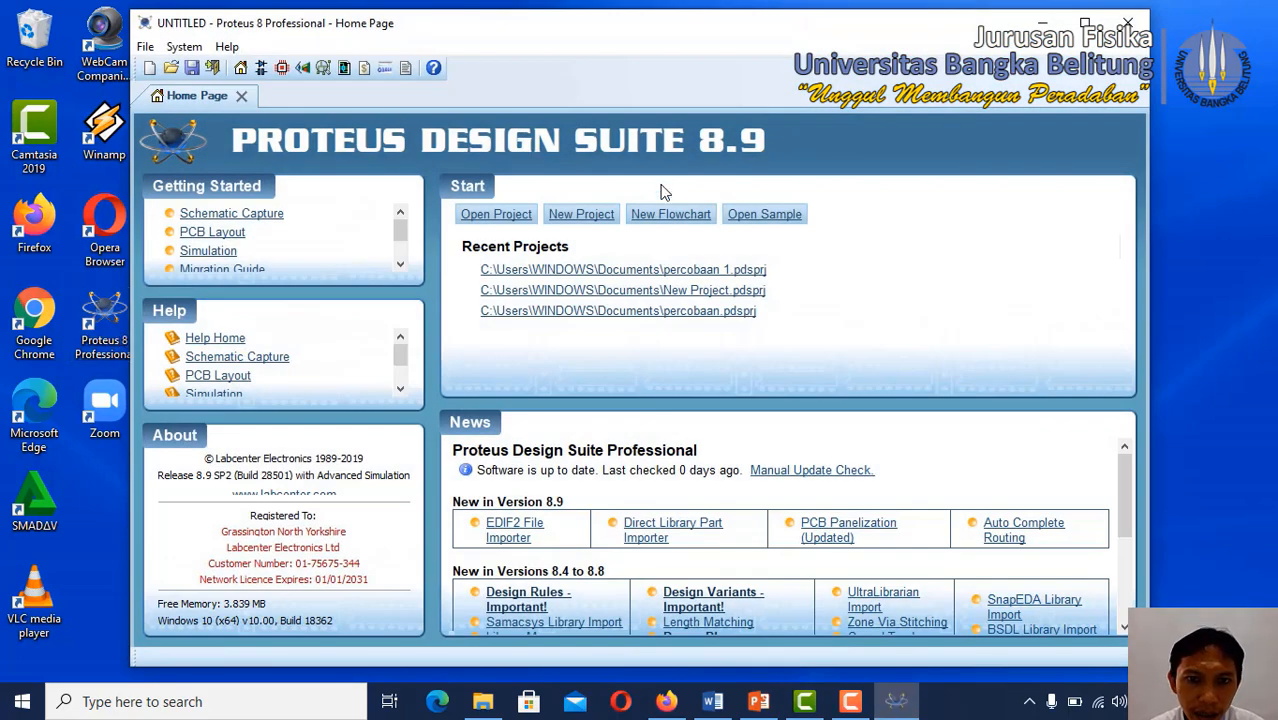
left_click(582, 215)
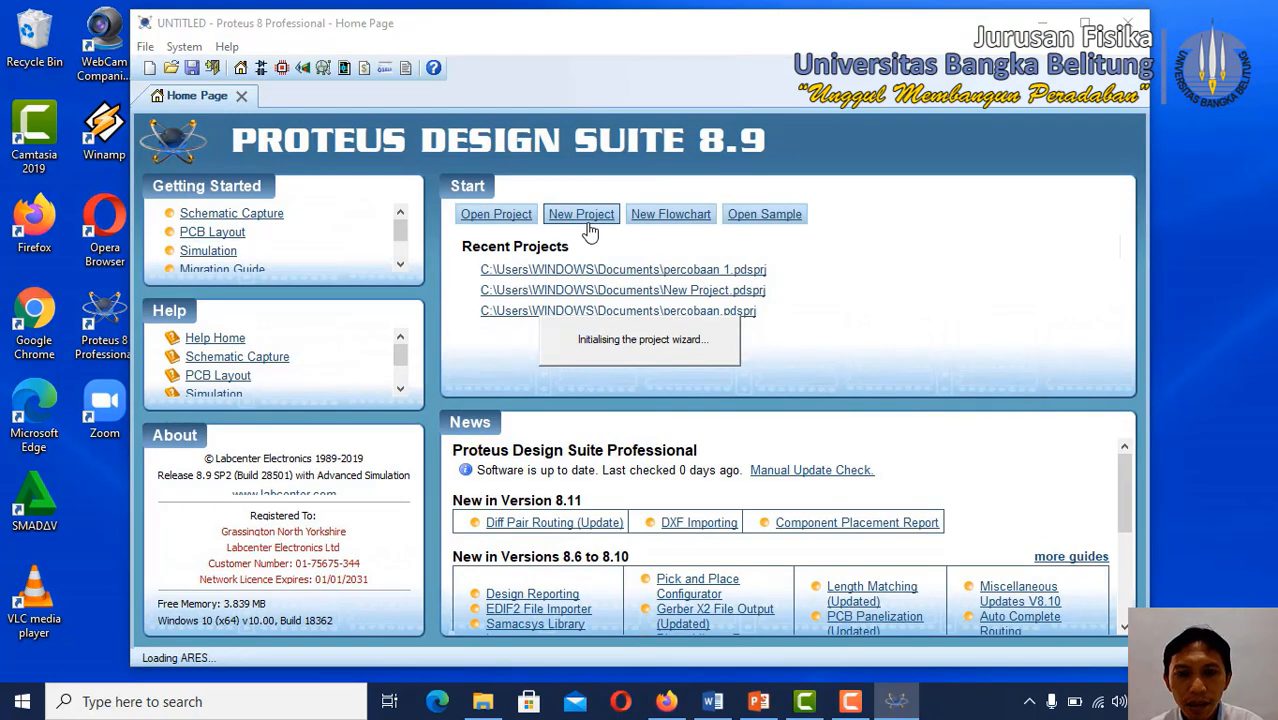
left_click_drag(585, 228, 382, 218)
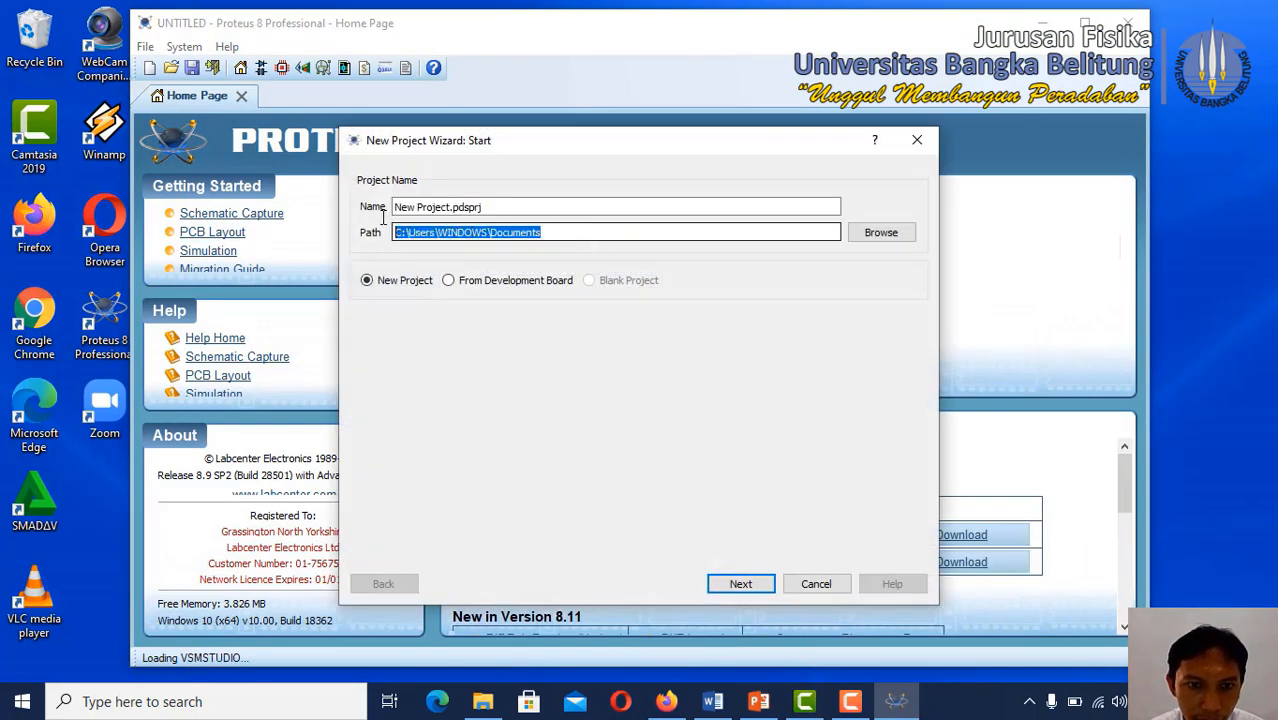
left_click_drag(491, 206, 295, 200)
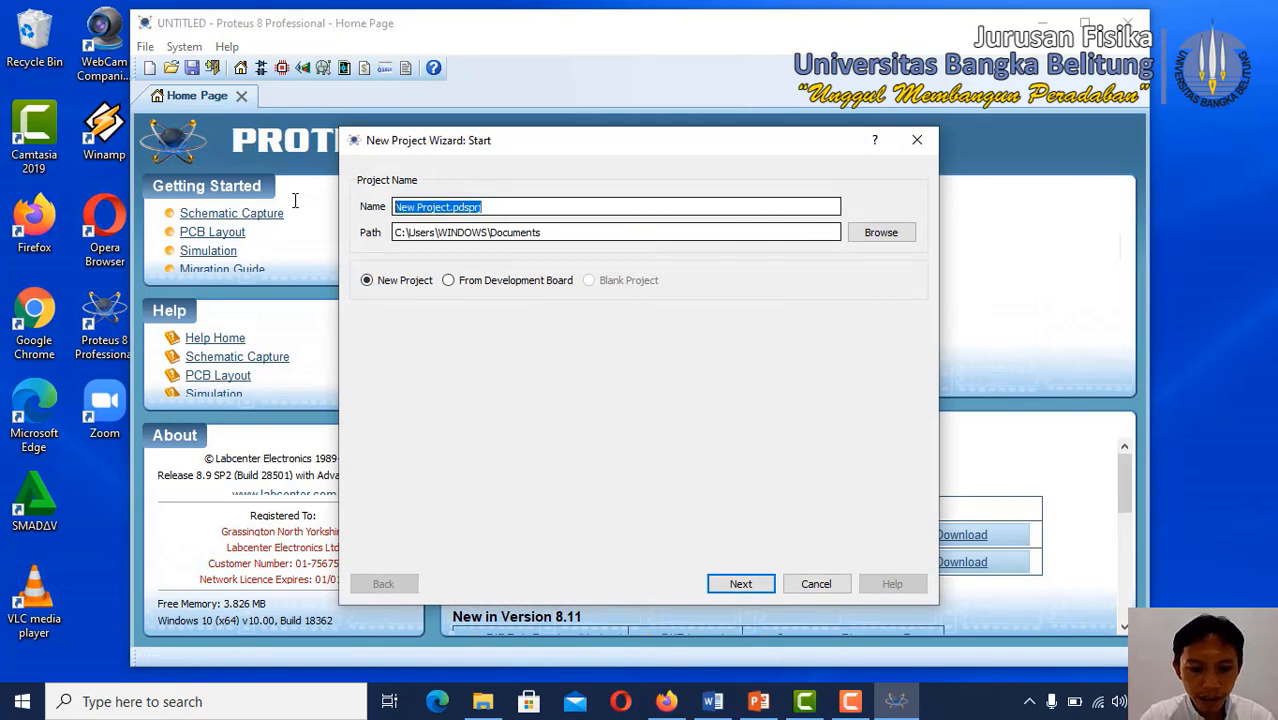
type("Percobaan 1")
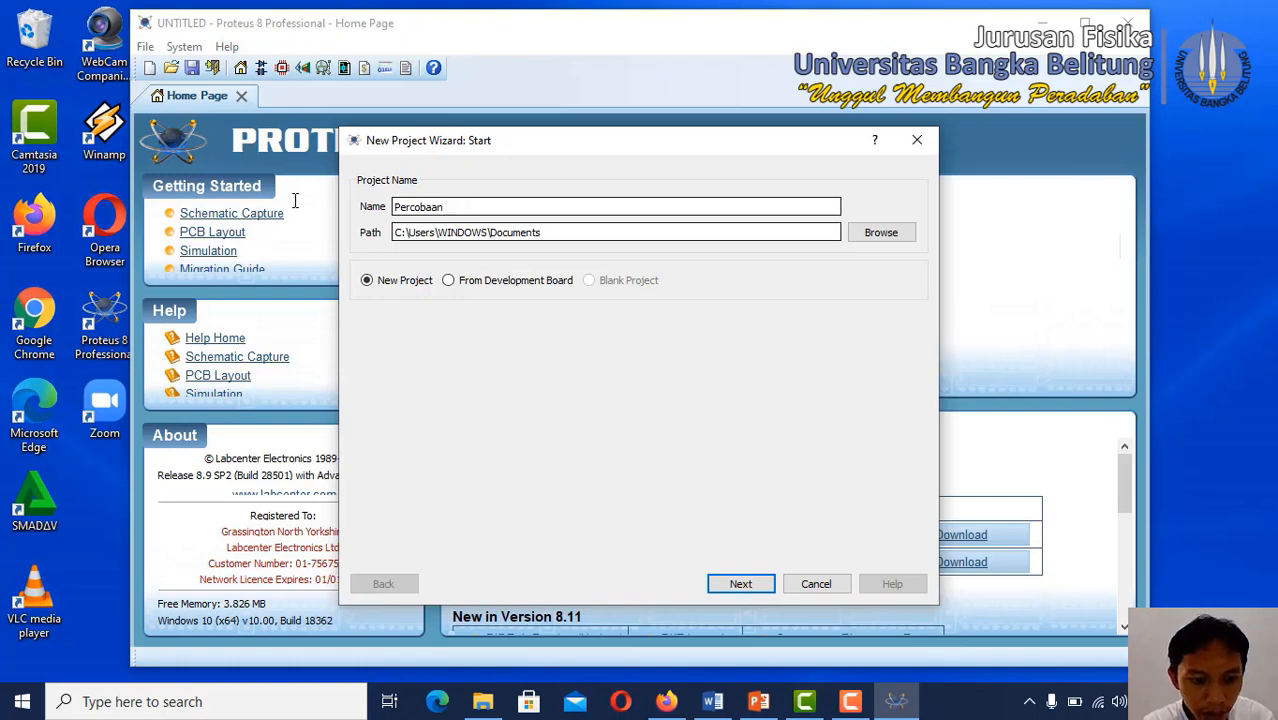
left_click(726, 590)
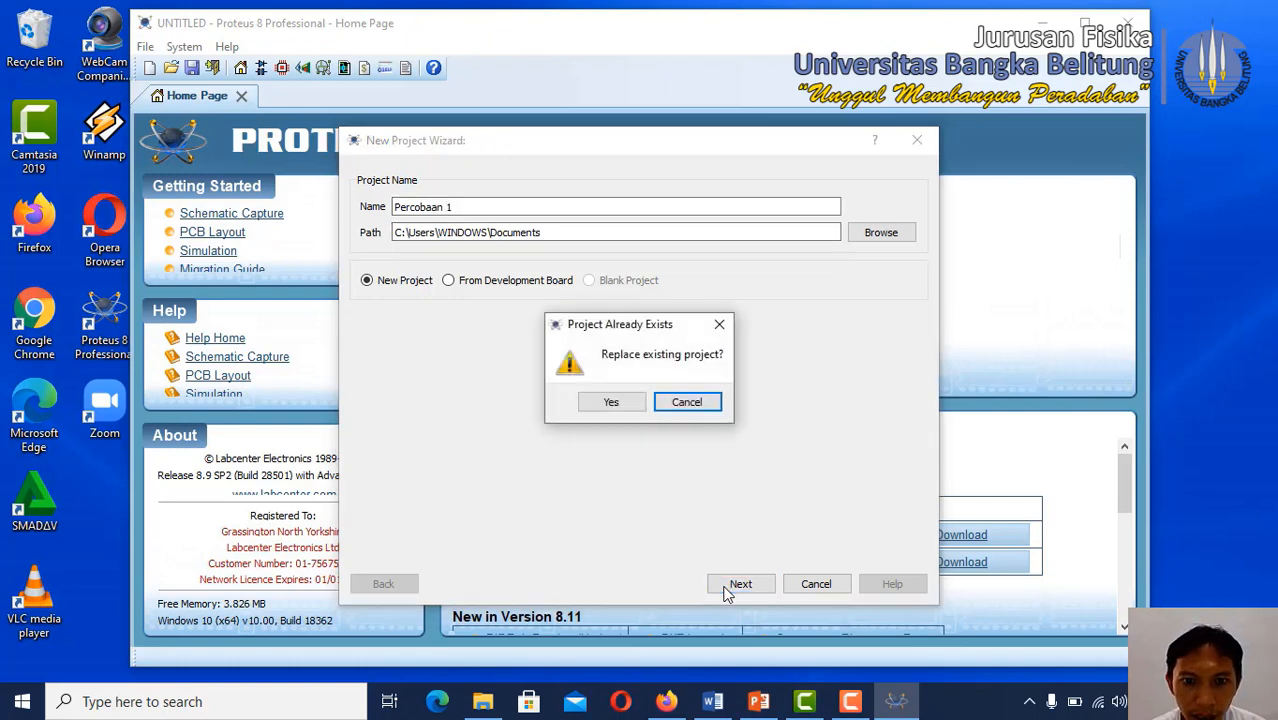
left_click(611, 402)
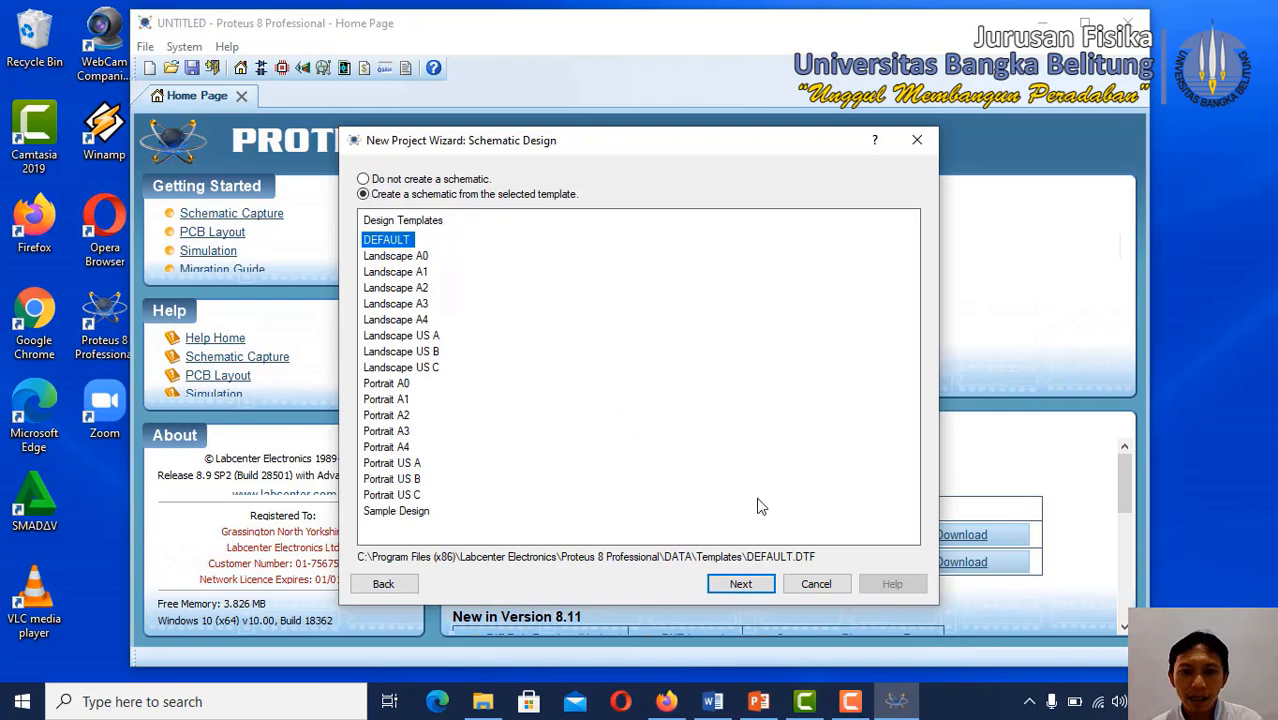
- Create the project with the DEFAULT schematic template, no PCB layout and no firmware project
left_click(741, 585)
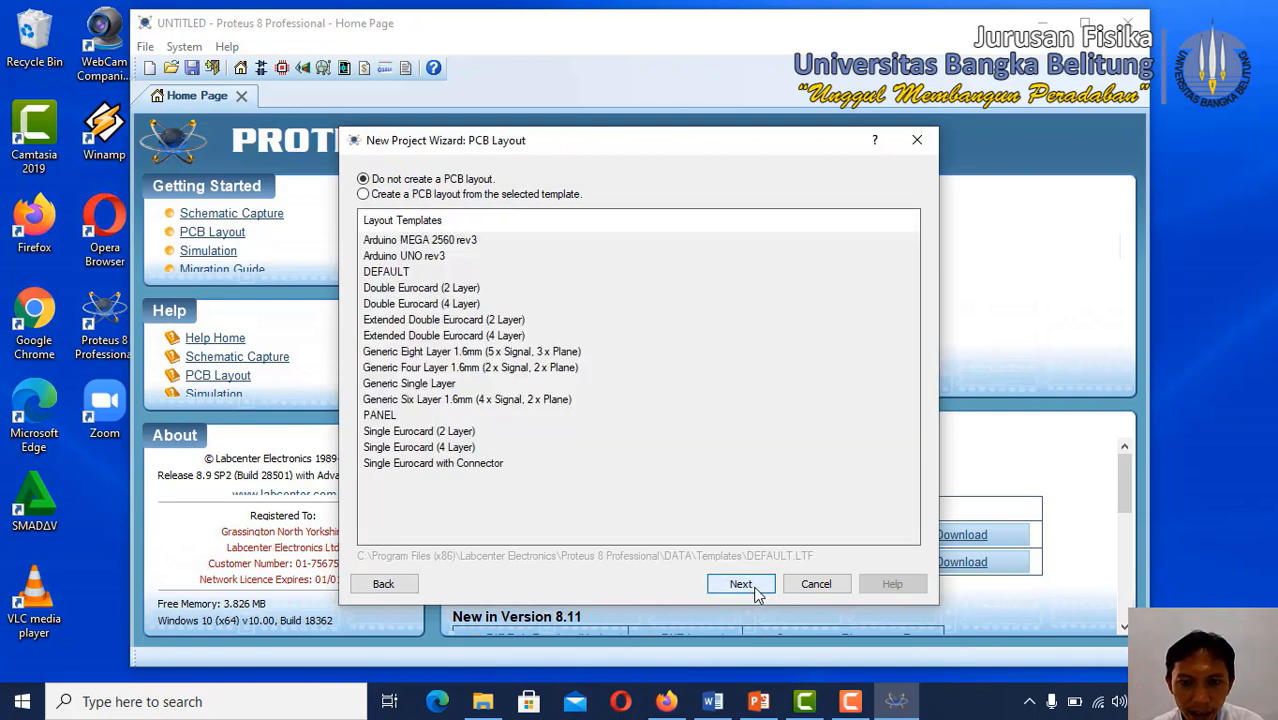
left_click(741, 585)
left_click(741, 585)
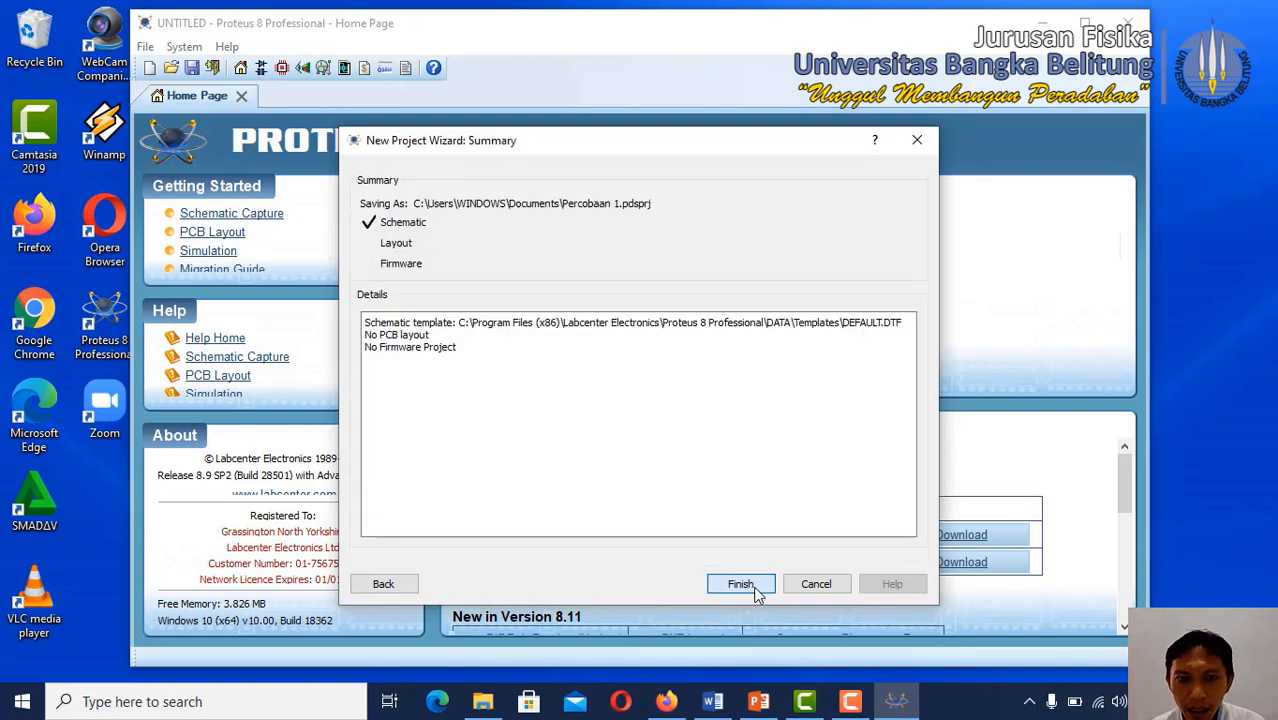
left_click(741, 585)
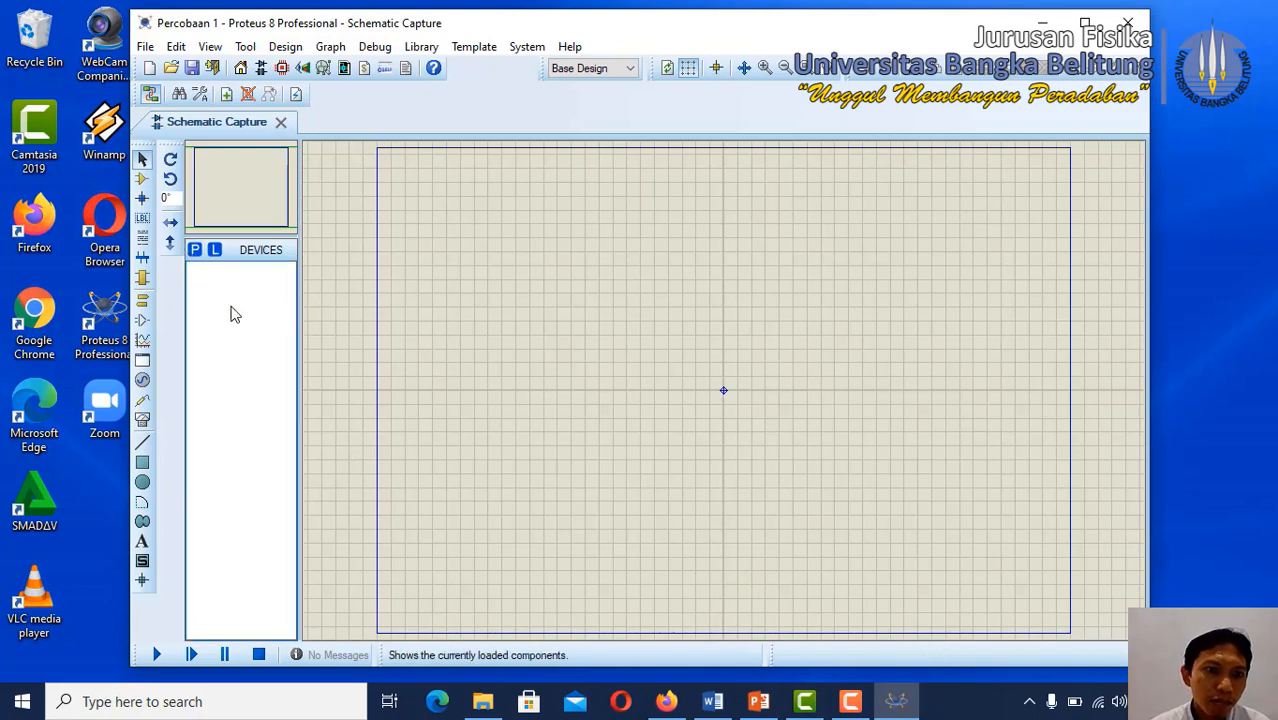
- Search the device library for the keyword Resistor
left_click(196, 252)
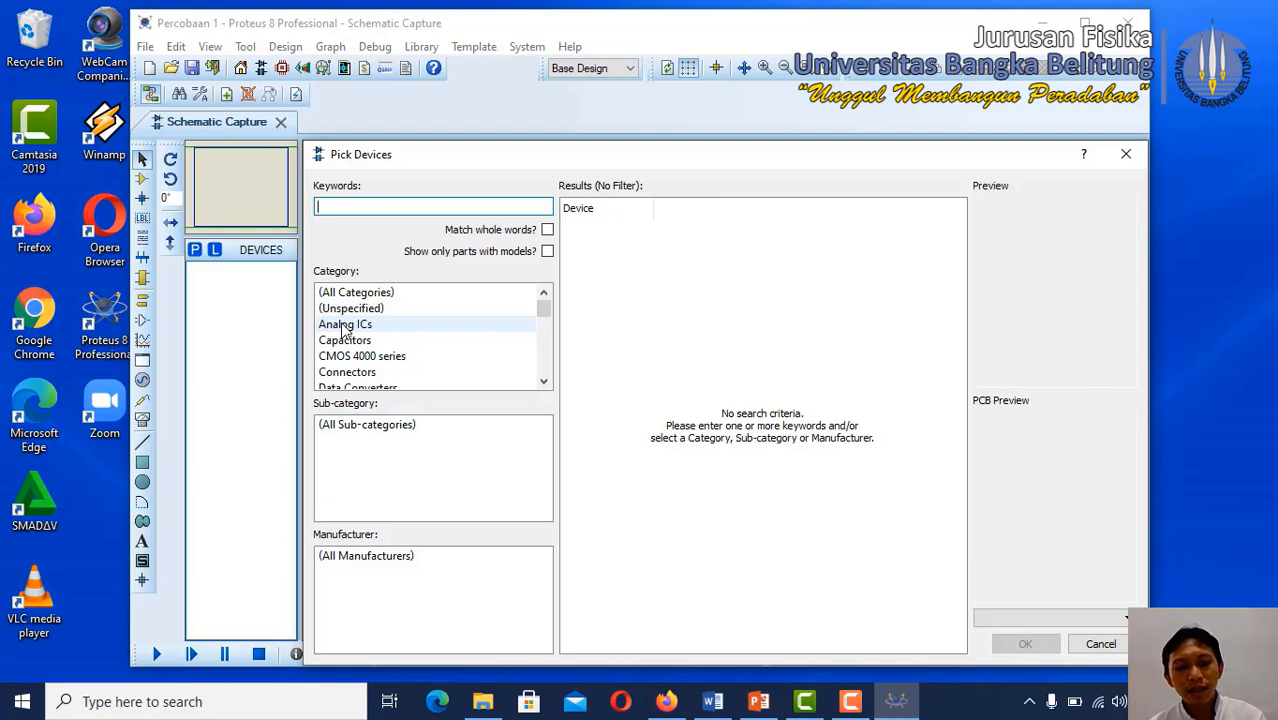
type("Resitor")
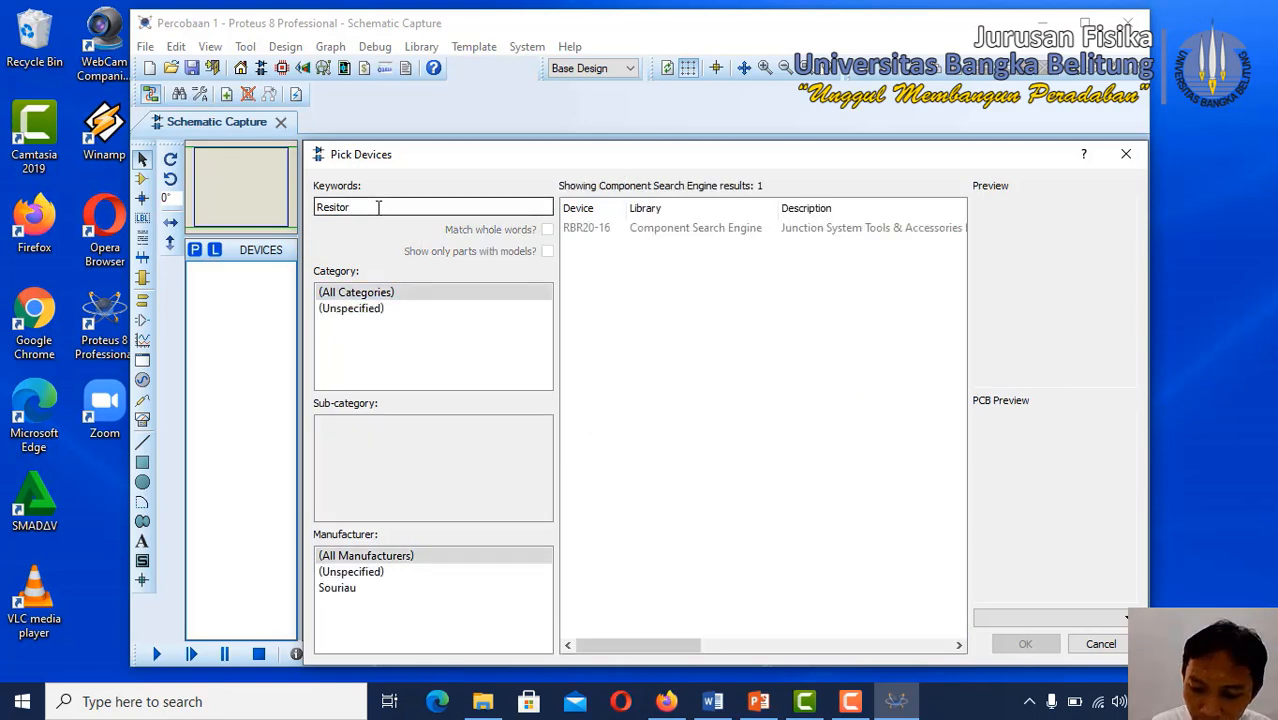
key("Left")
key("Left")
key("Left")
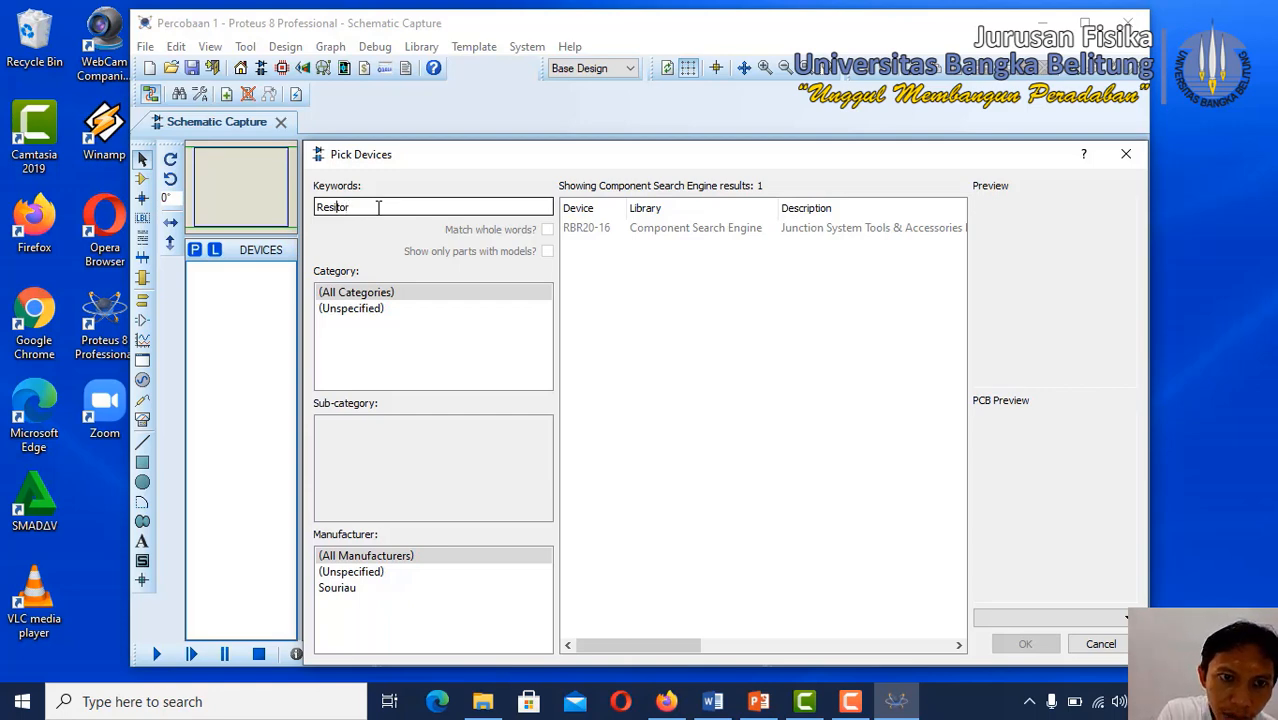
type("s")
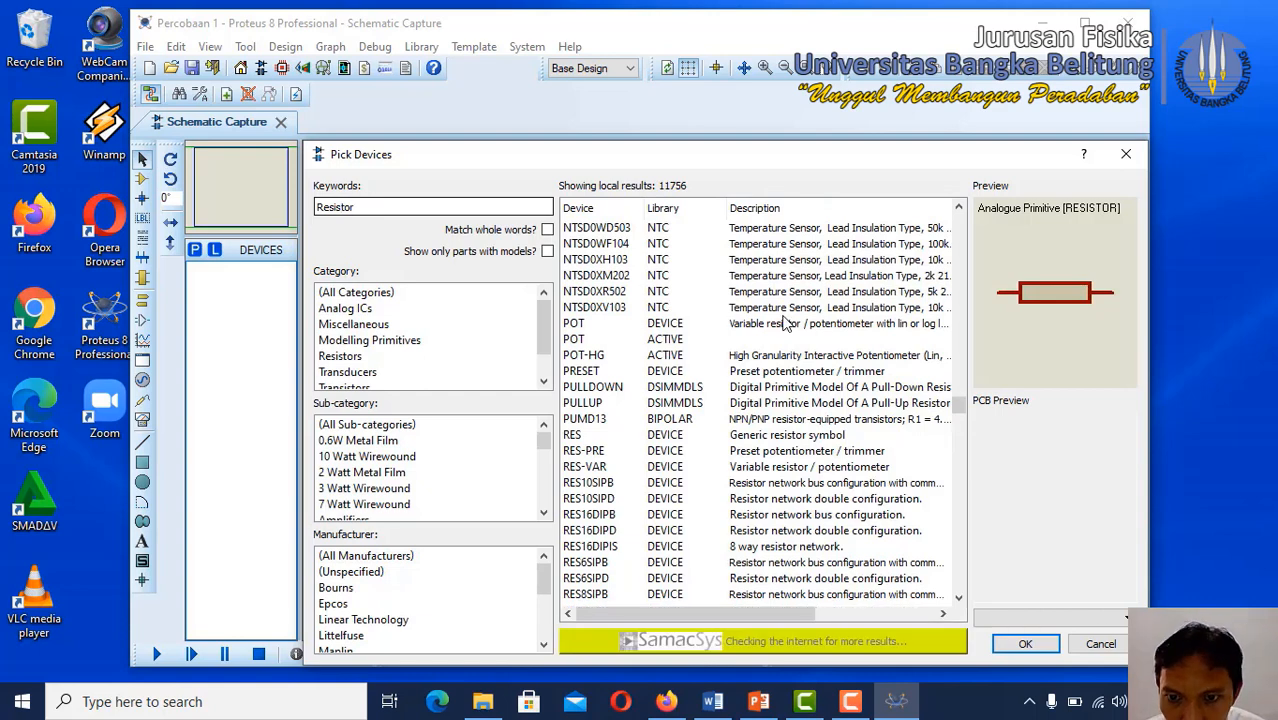
- Add the generic resistor RES from the DEVICE library to the project's device list and close the device picker
scroll(787, 323, "down", 1)
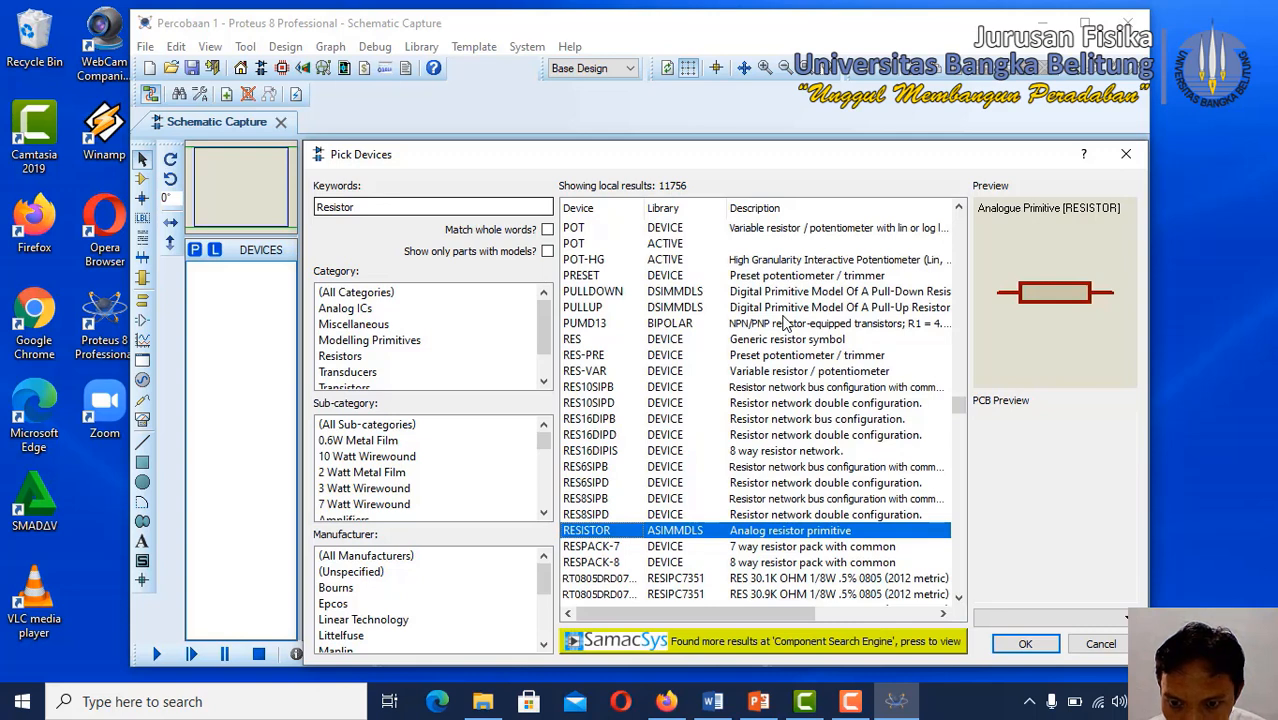
scroll(787, 323, "up", 1)
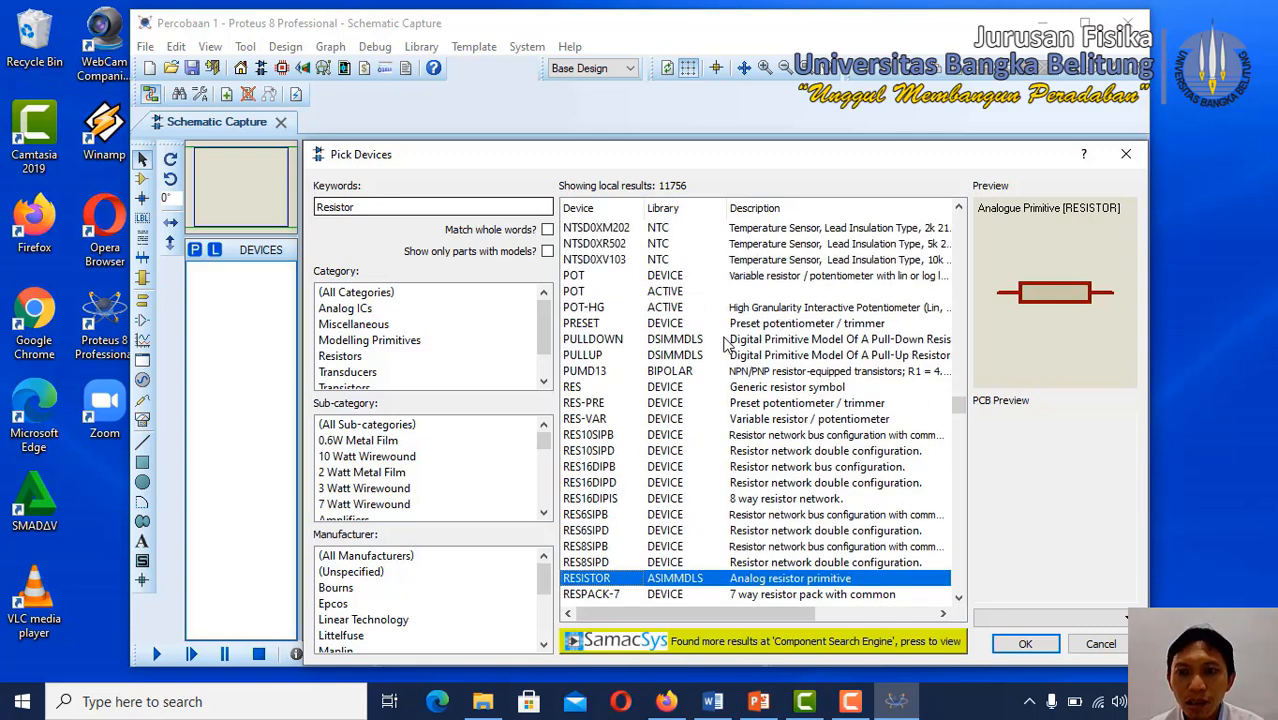
mouse_move(772, 392)
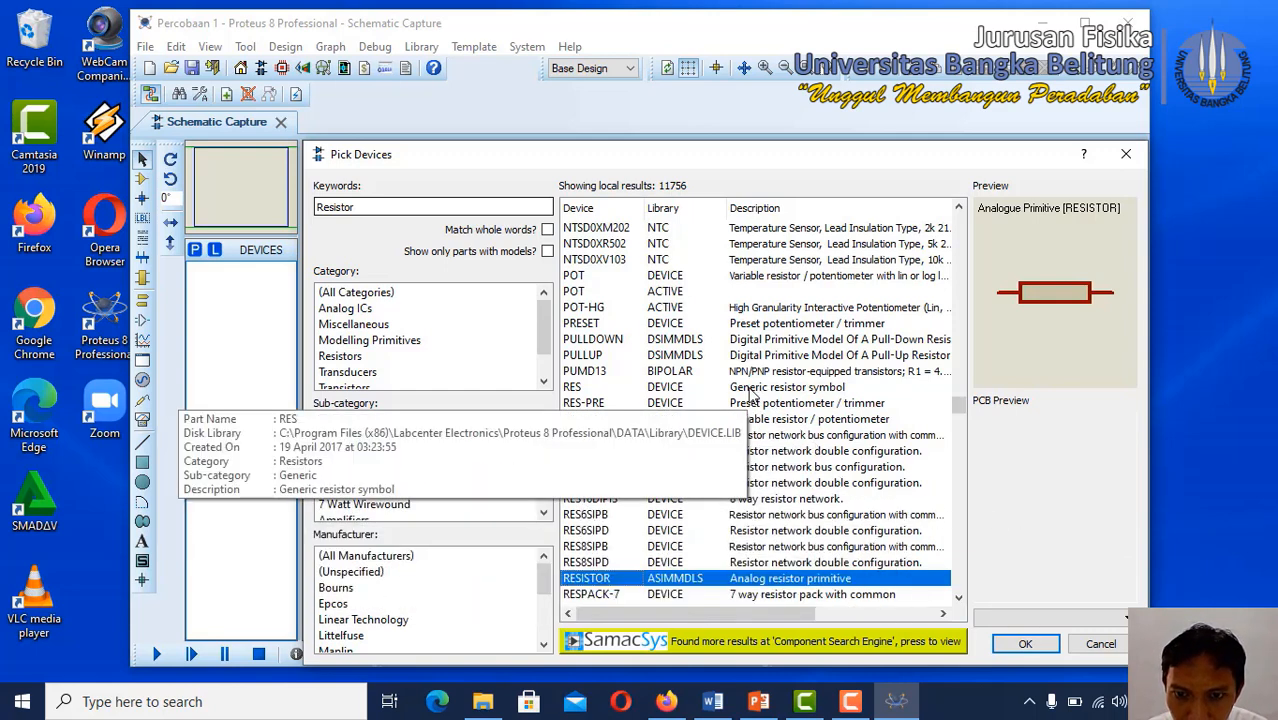
left_click(752, 392)
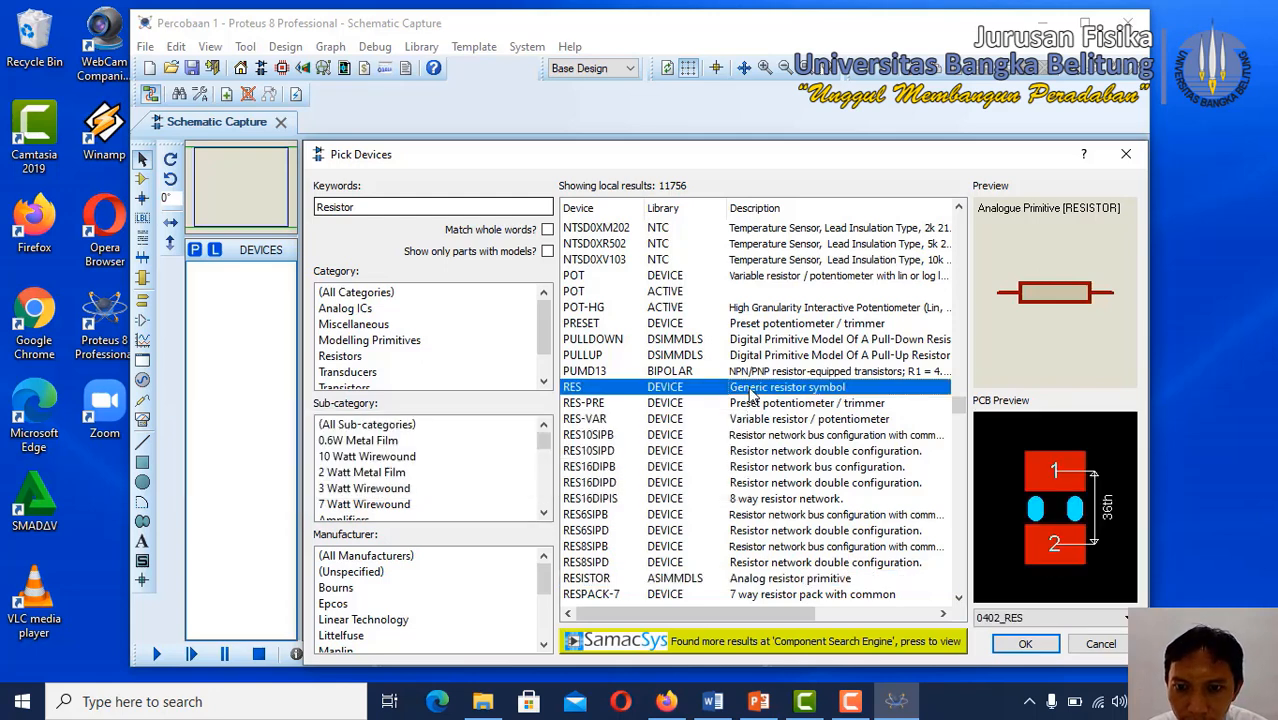
double_click(752, 392)
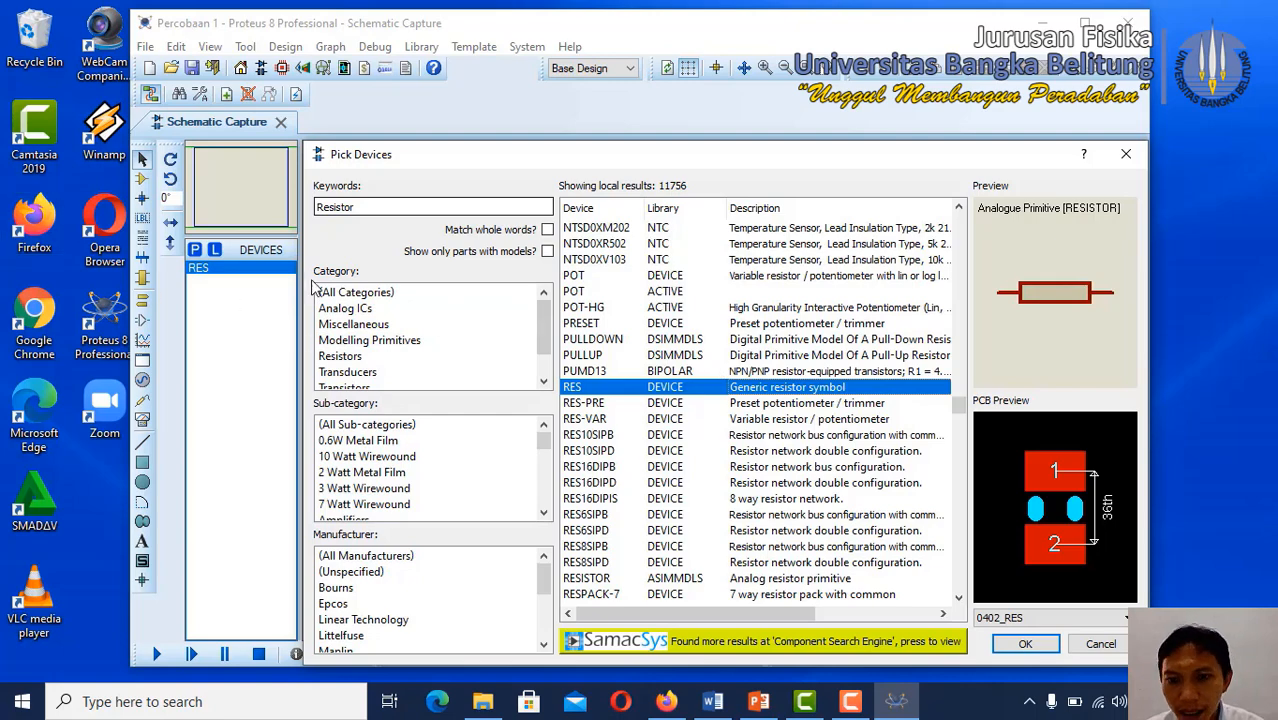
left_click(1128, 160)
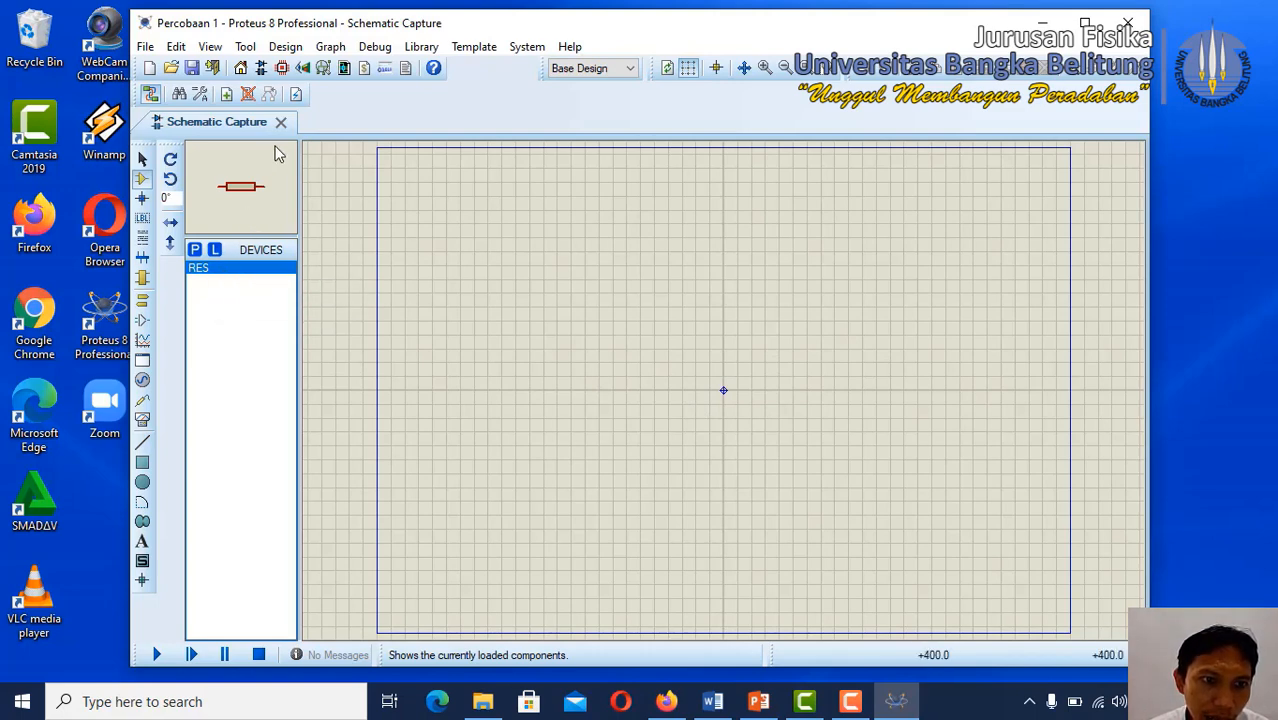
- Place two RES resistors side by side in a horizontal row in the upper part of the schematic sheet
left_click(246, 185)
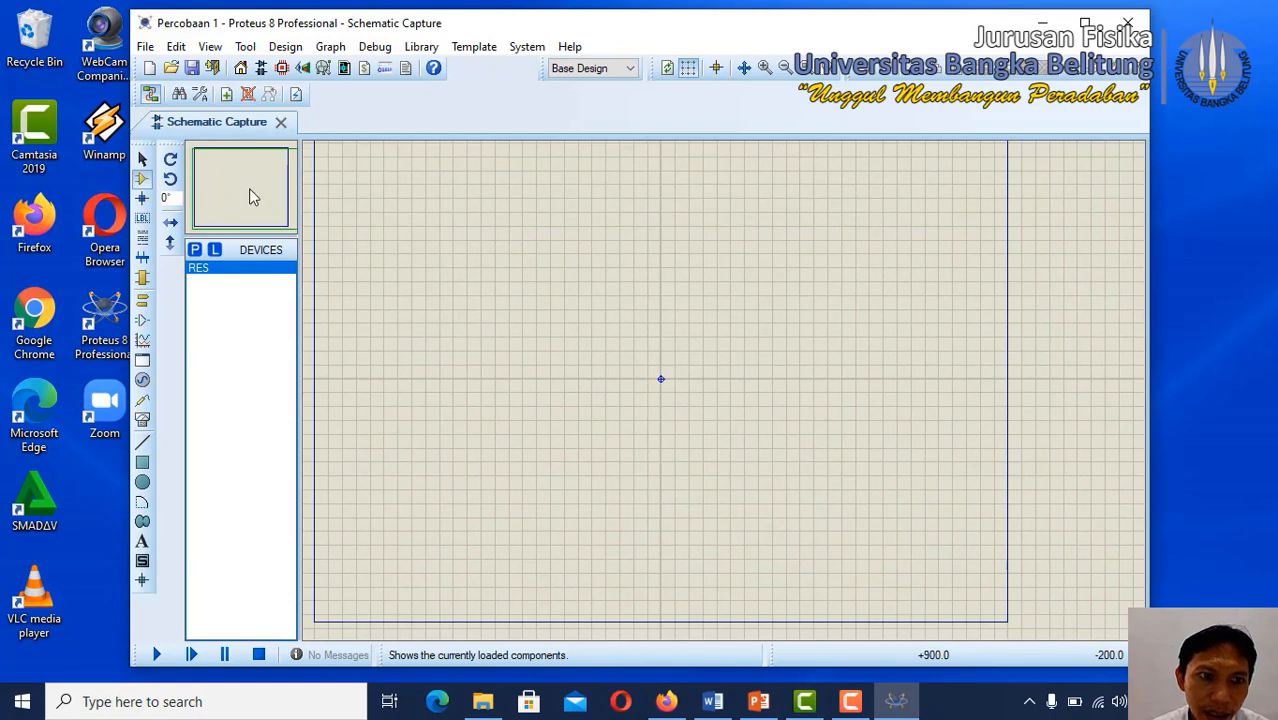
left_click(228, 267)
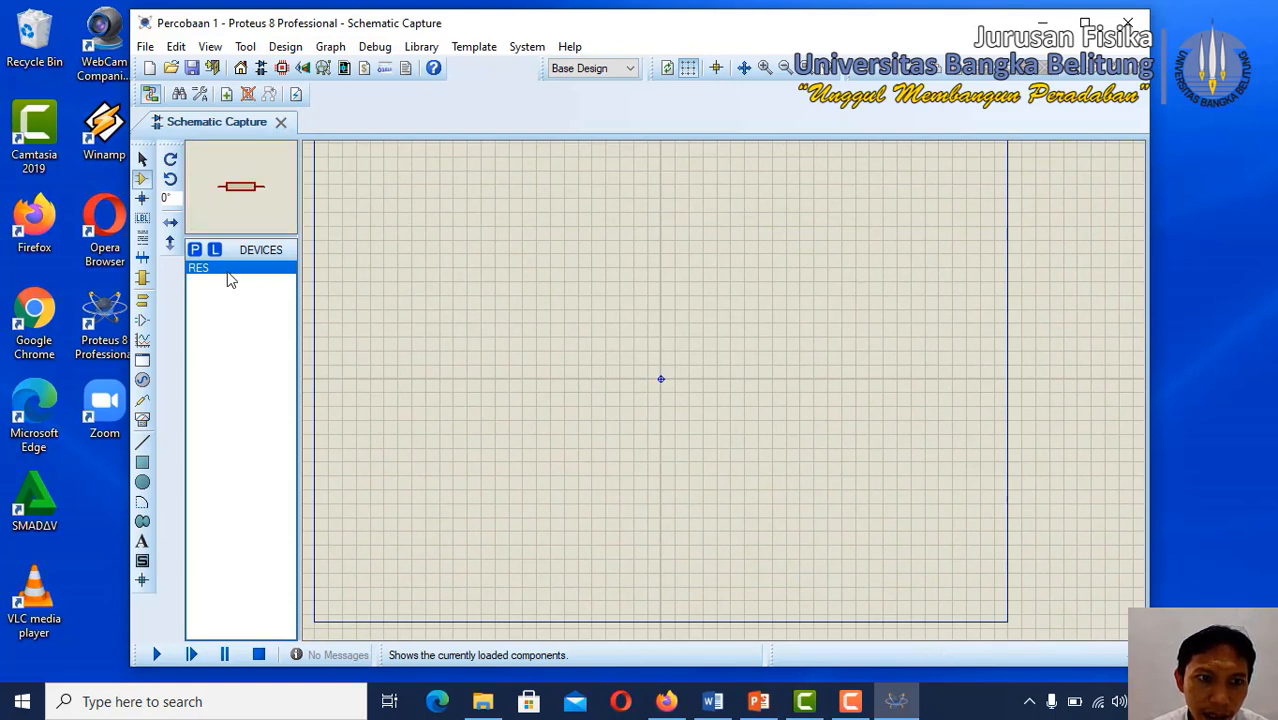
left_click(500, 275)
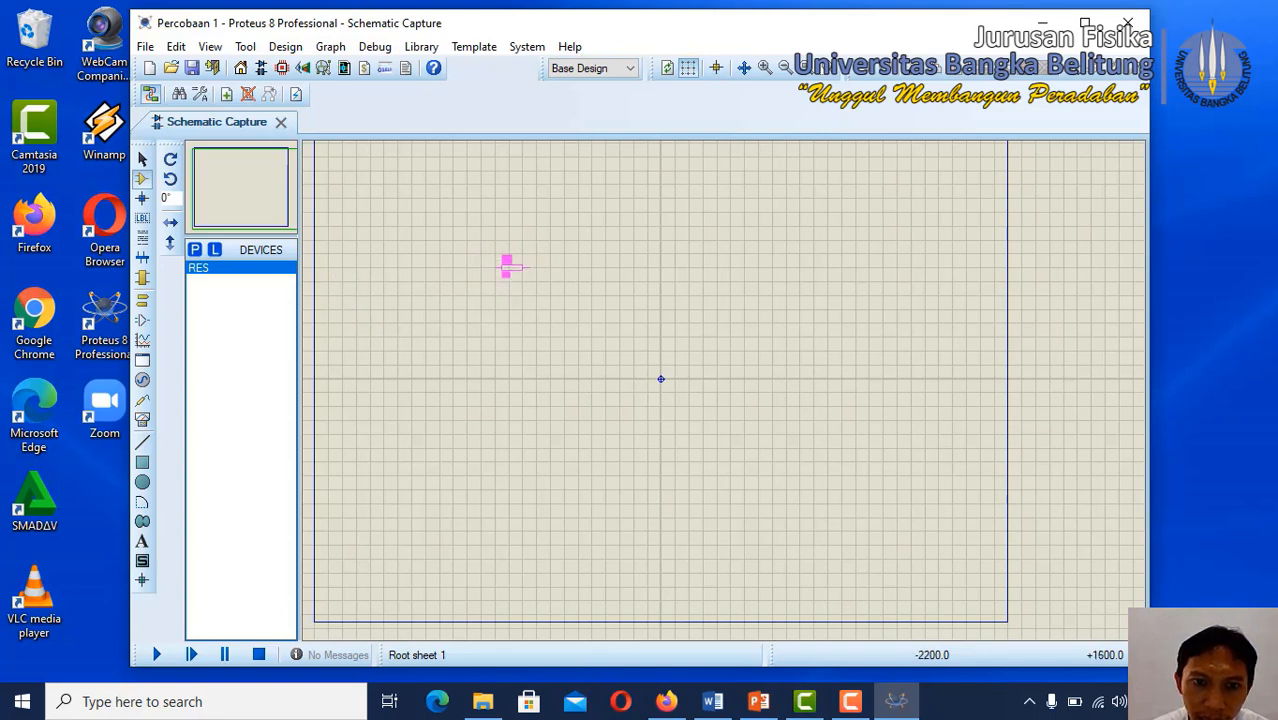
left_click(507, 265)
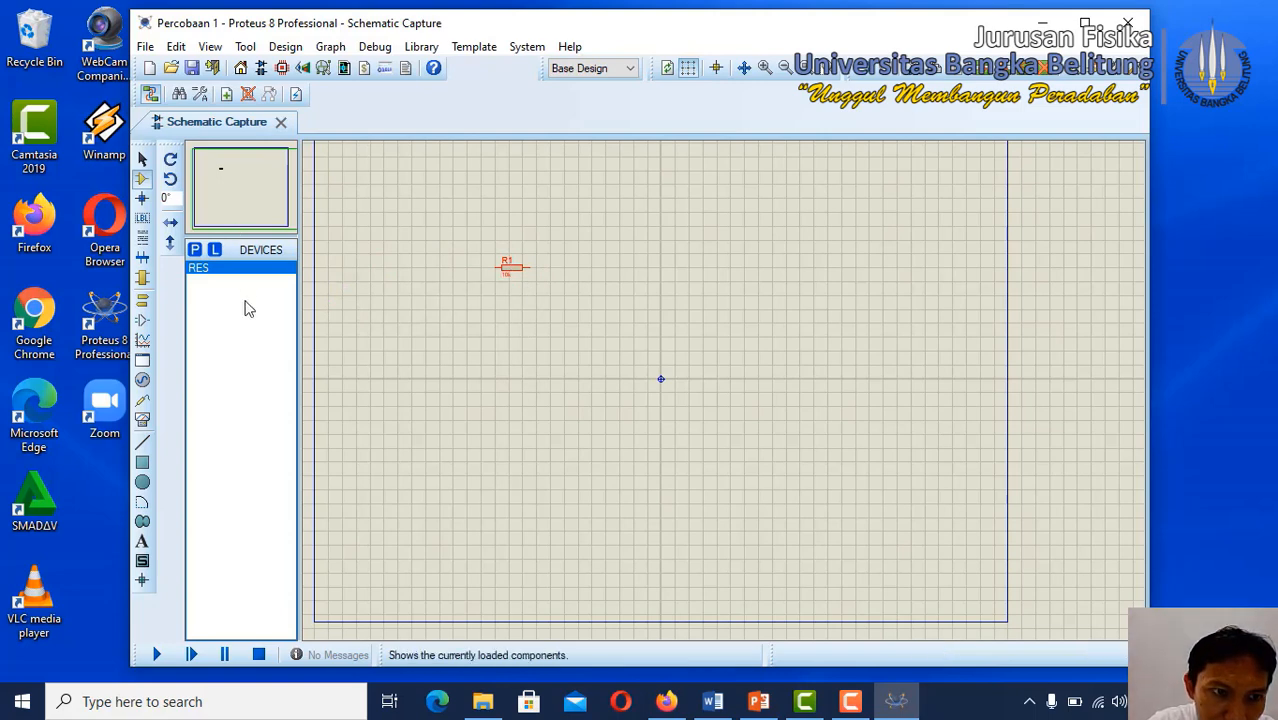
left_click(261, 270)
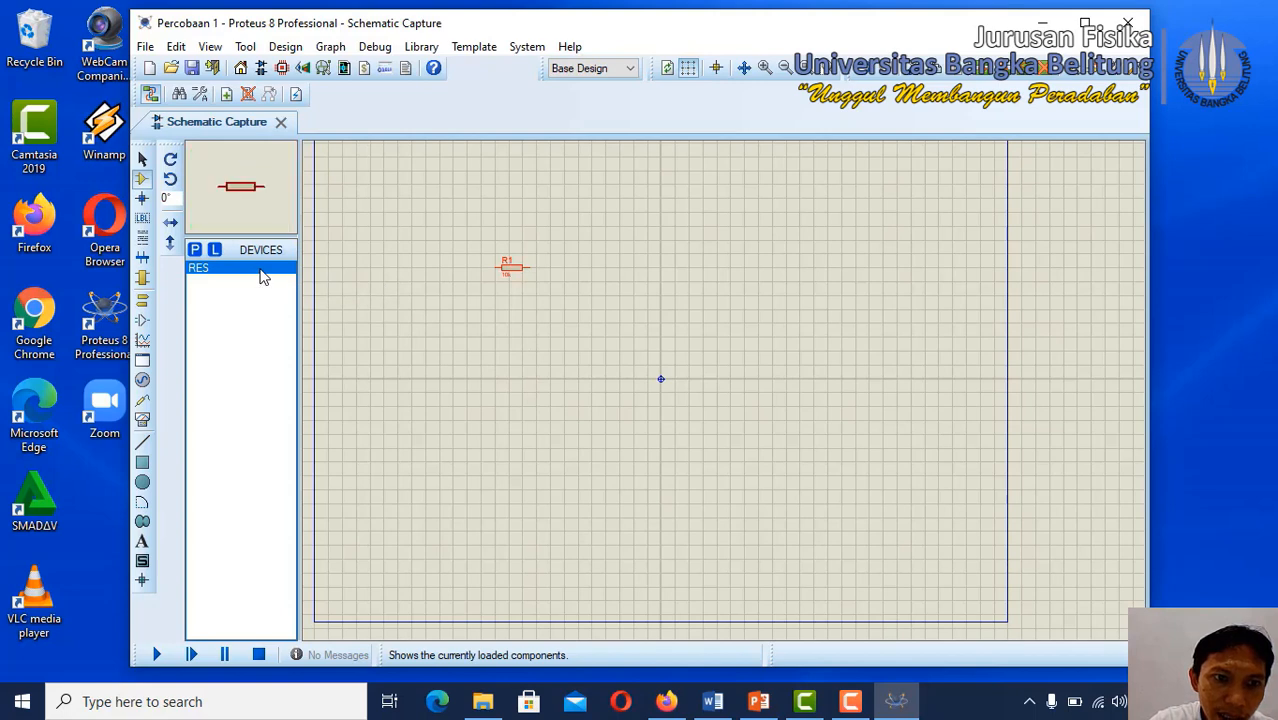
left_click(570, 264)
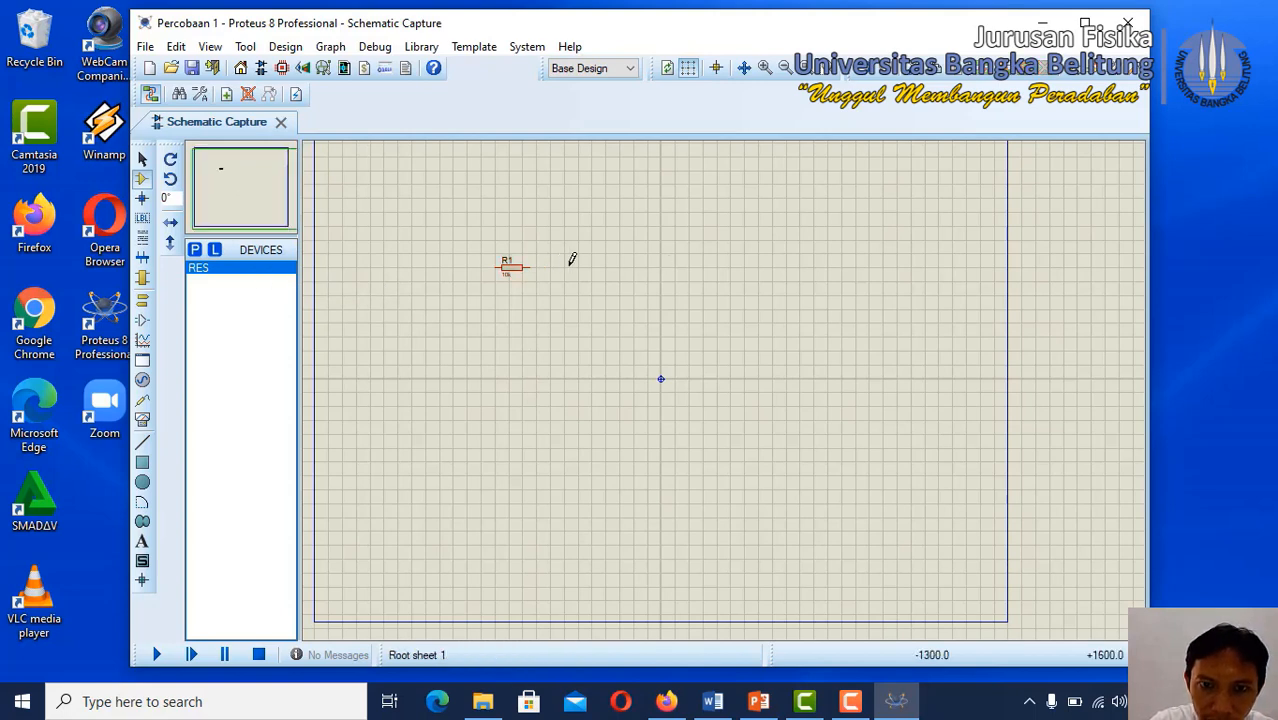
left_click(572, 260)
left_click(573, 264)
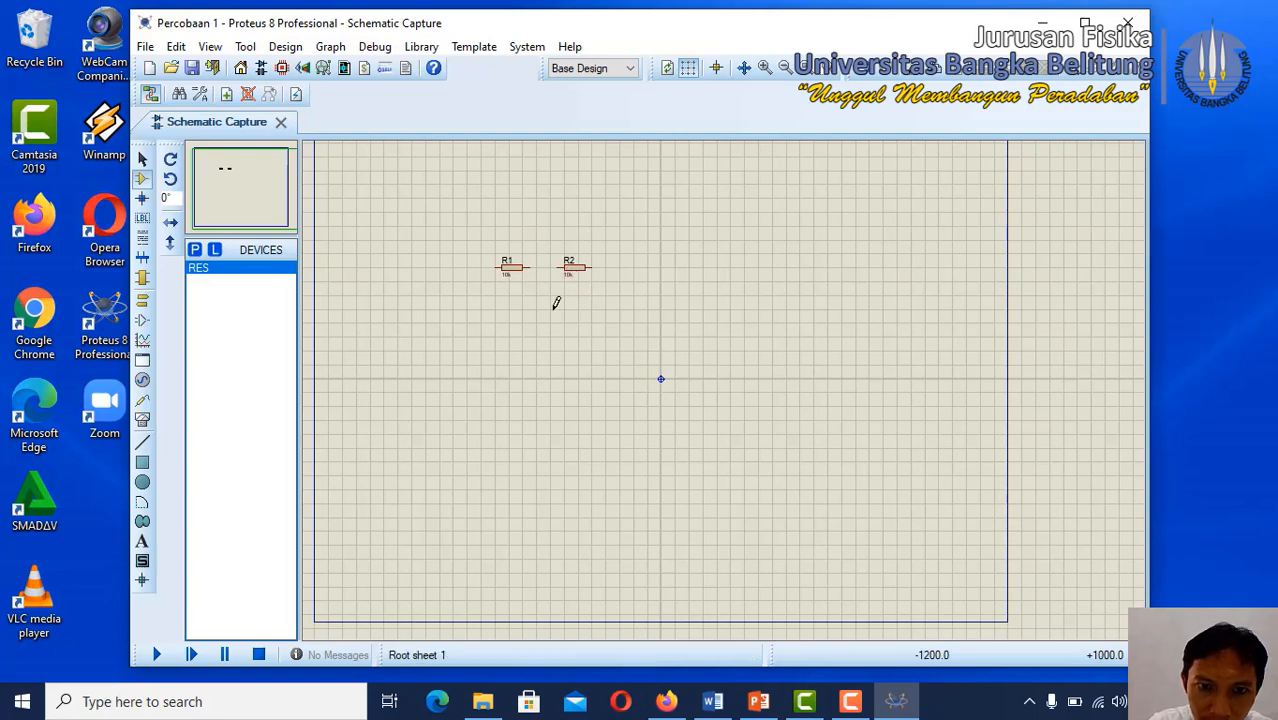
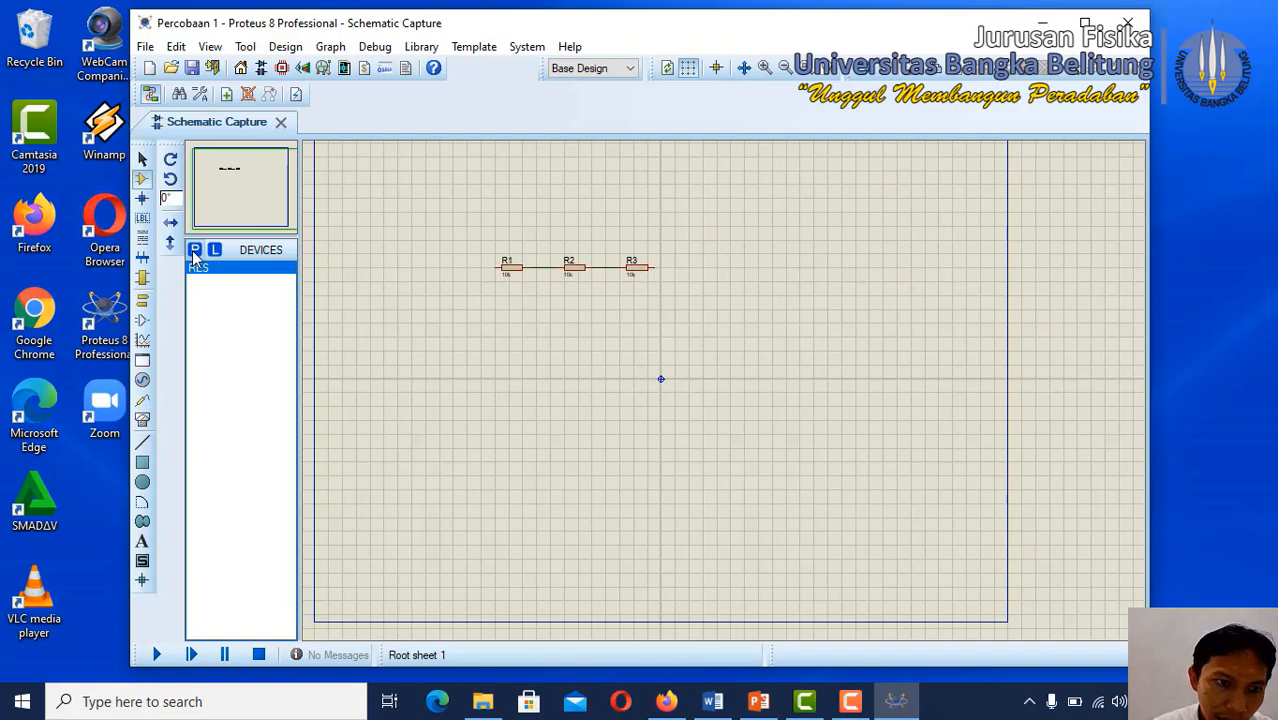
- Search the device library for an ohmmeter, add OHMMETER to the device list and close the device picker
left_click(195, 251)
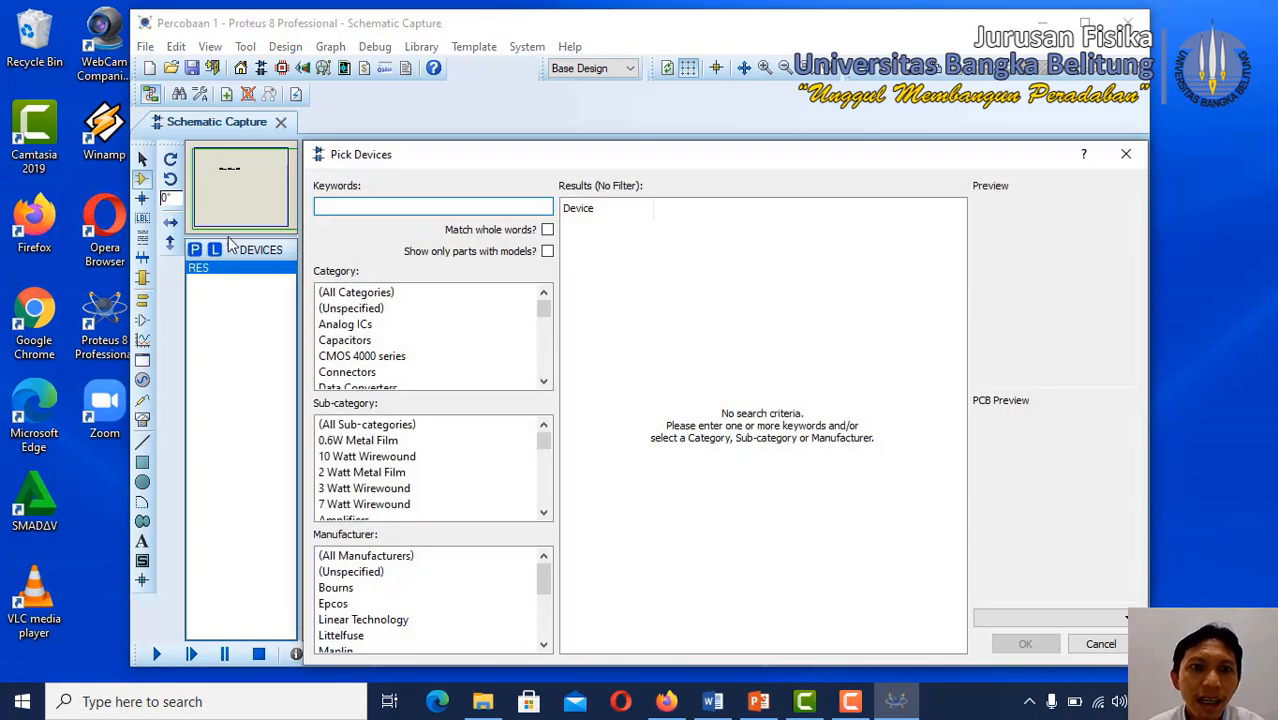
left_click(356, 210)
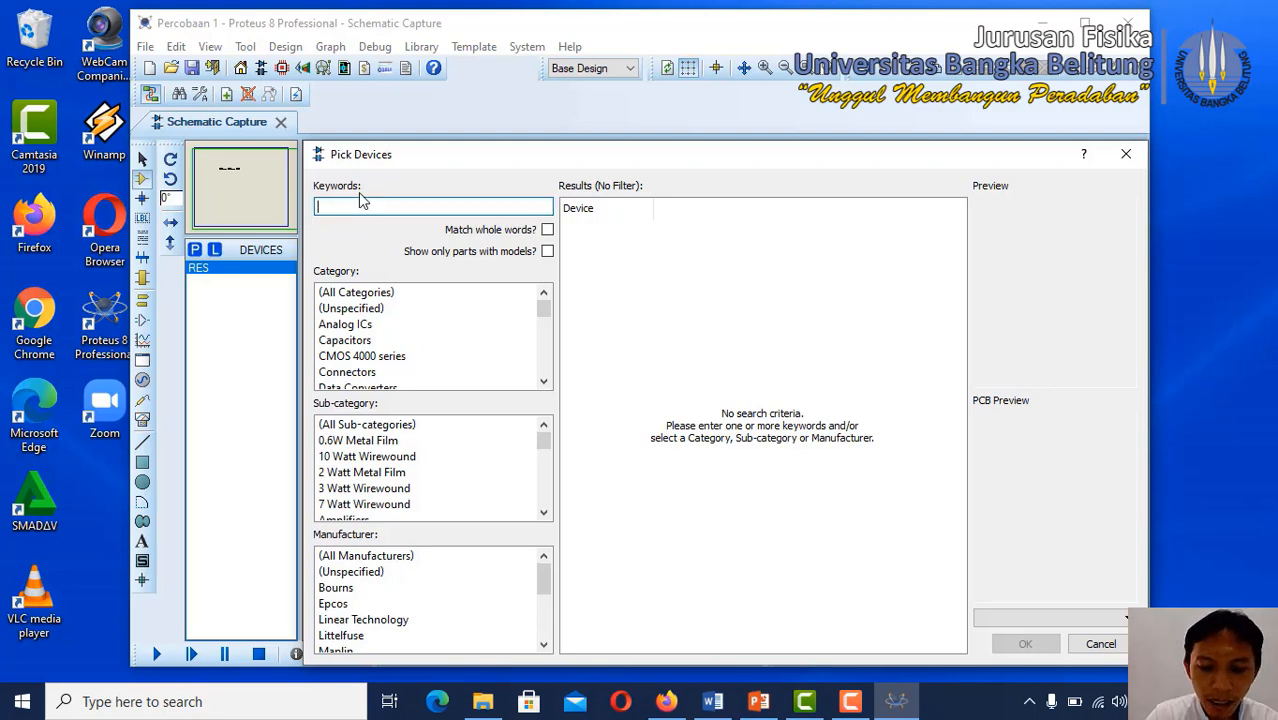
type("ohm")
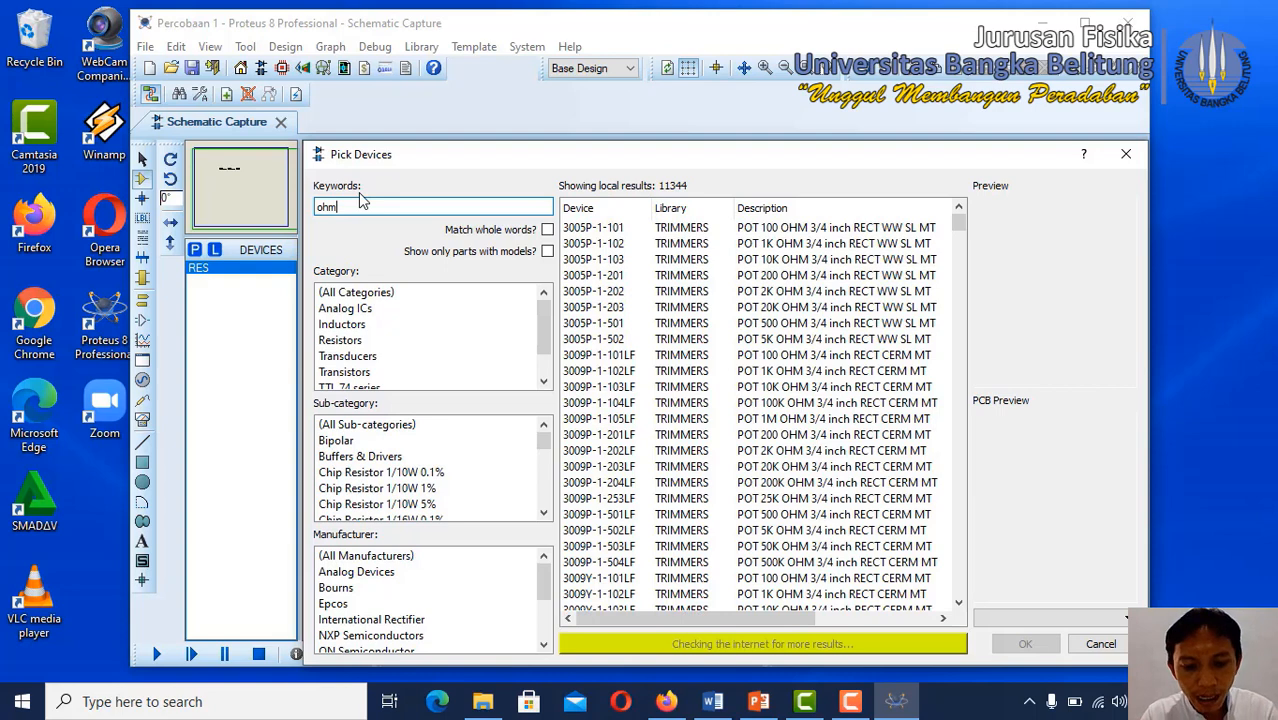
type("meter")
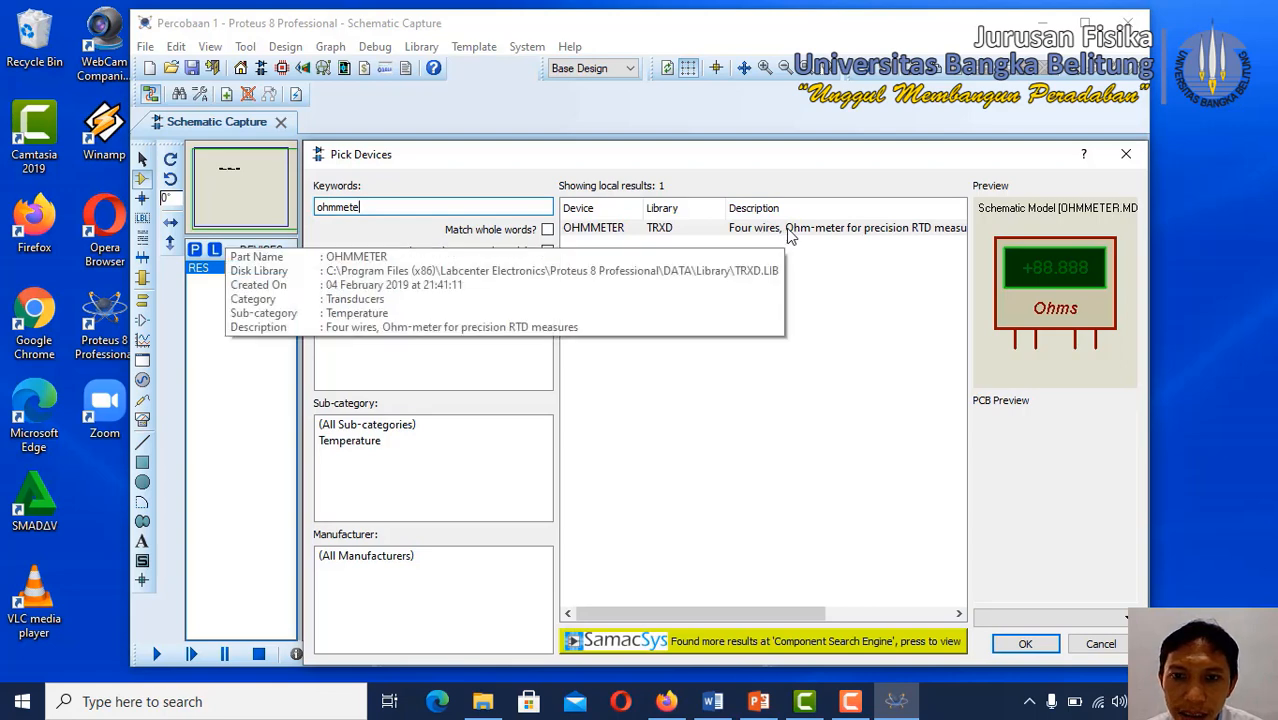
double_click(788, 235)
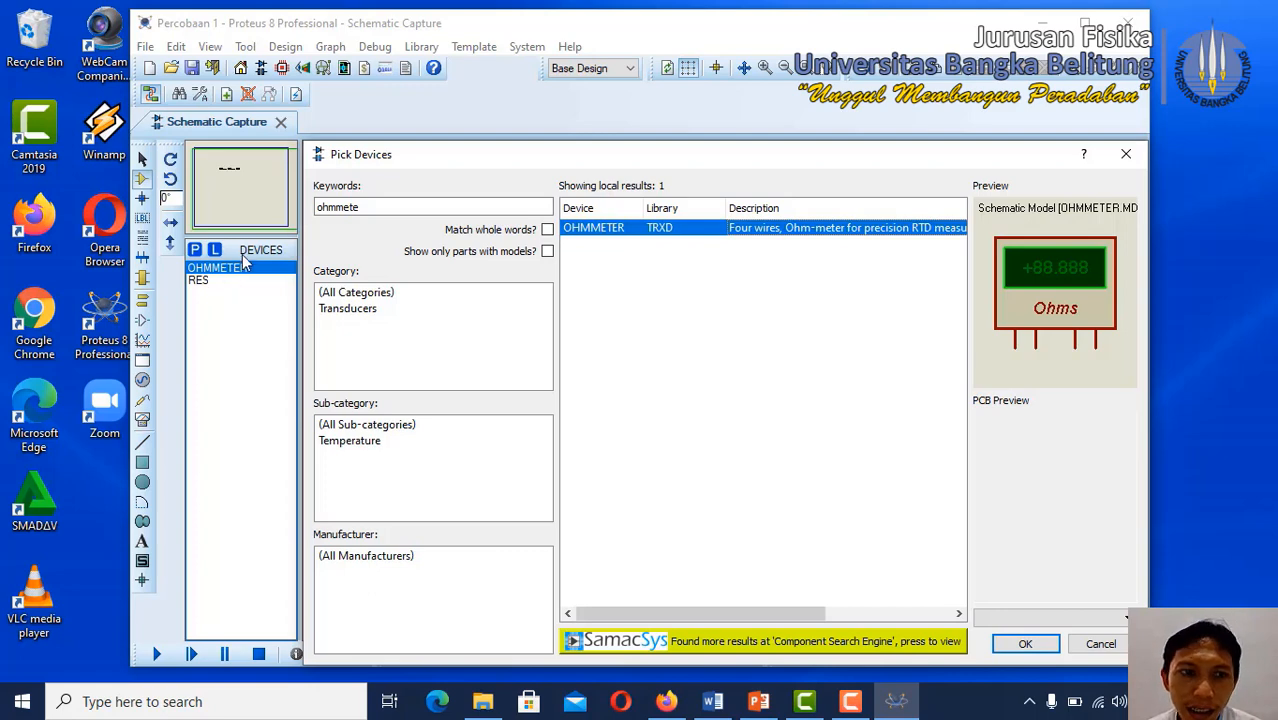
left_click(1124, 160)
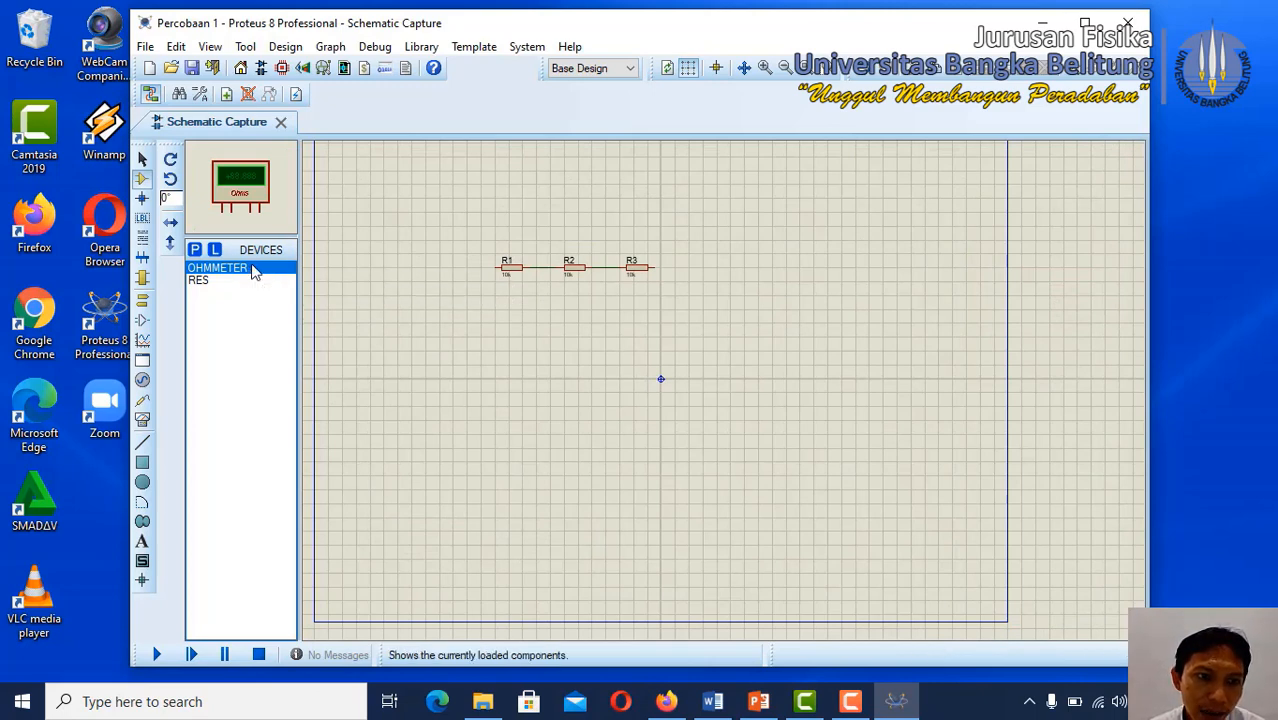
- Place an OHMMETER above the resistor row and wire its two outer terminals to the free ends of R1 and R3
left_click(576, 174)
left_click(574, 203)
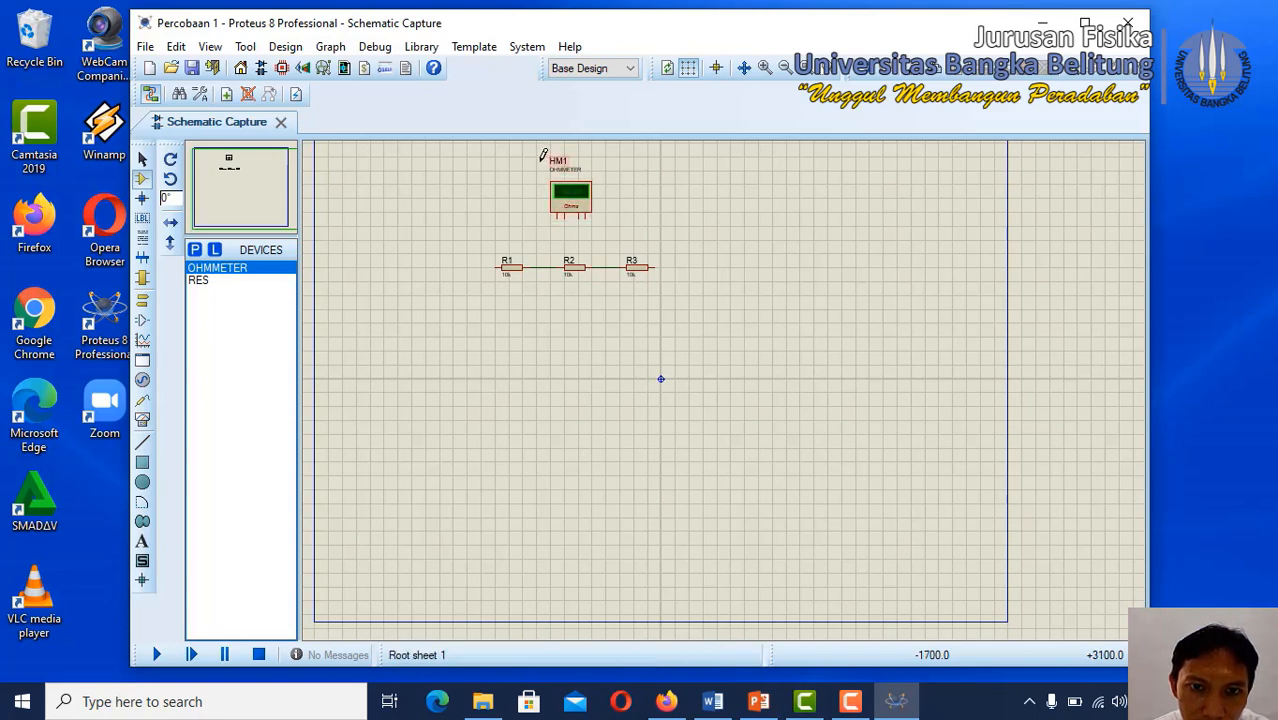
left_click(557, 216)
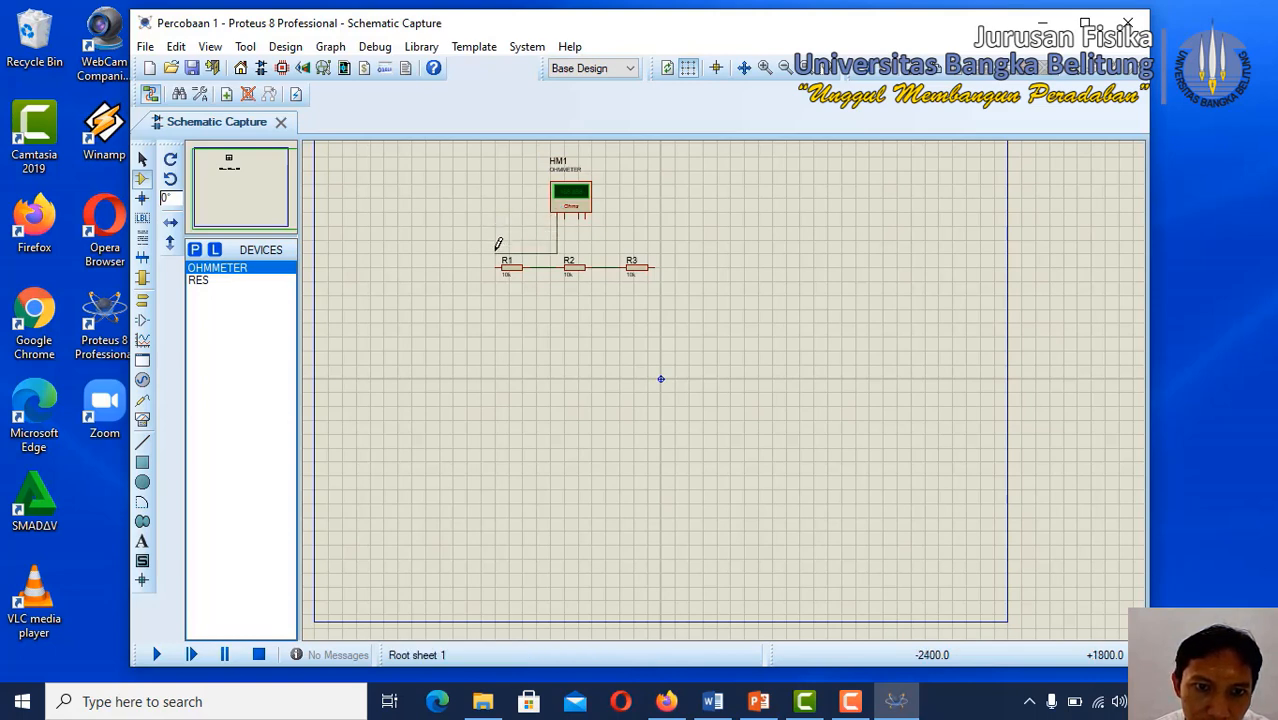
left_click(497, 262)
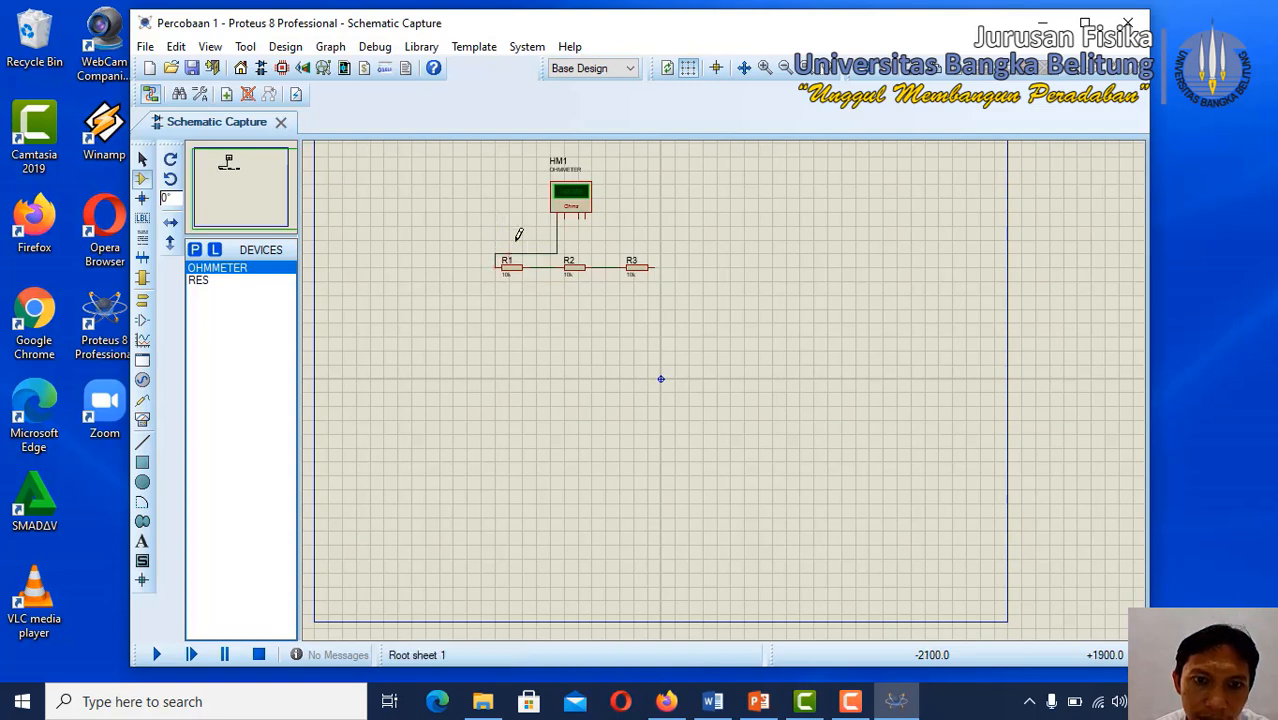
left_click(589, 211)
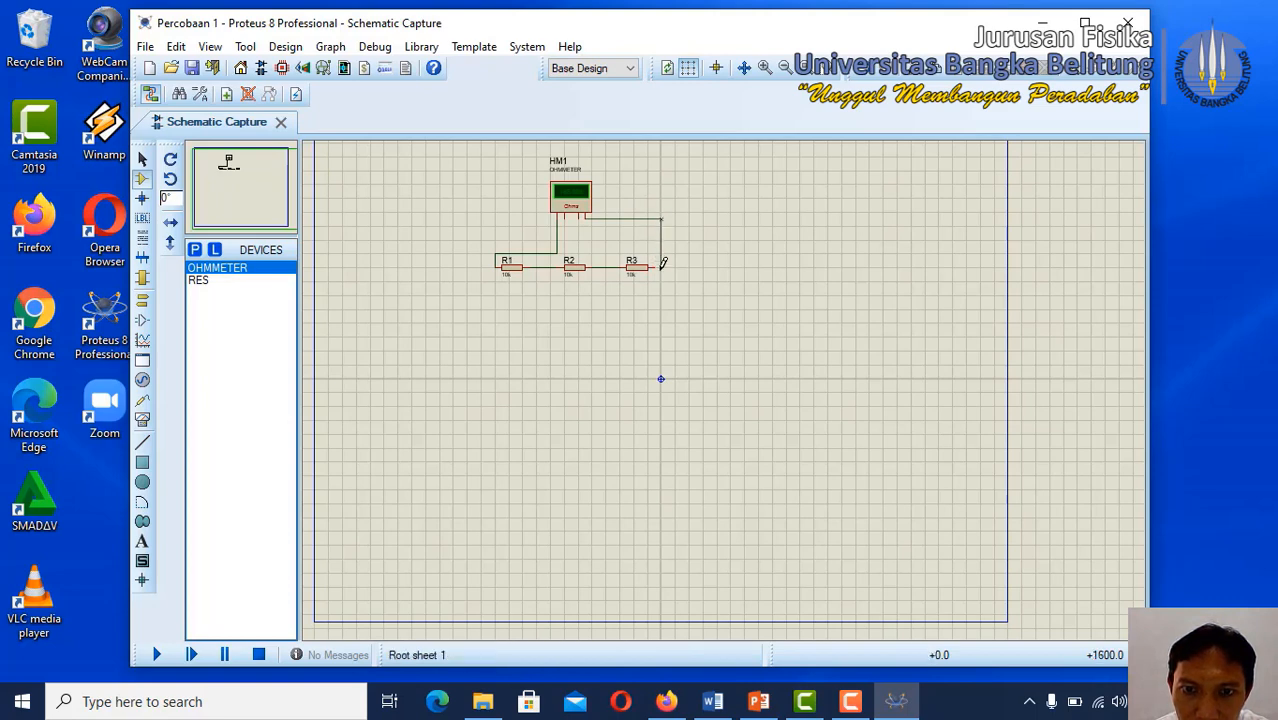
left_click(660, 266)
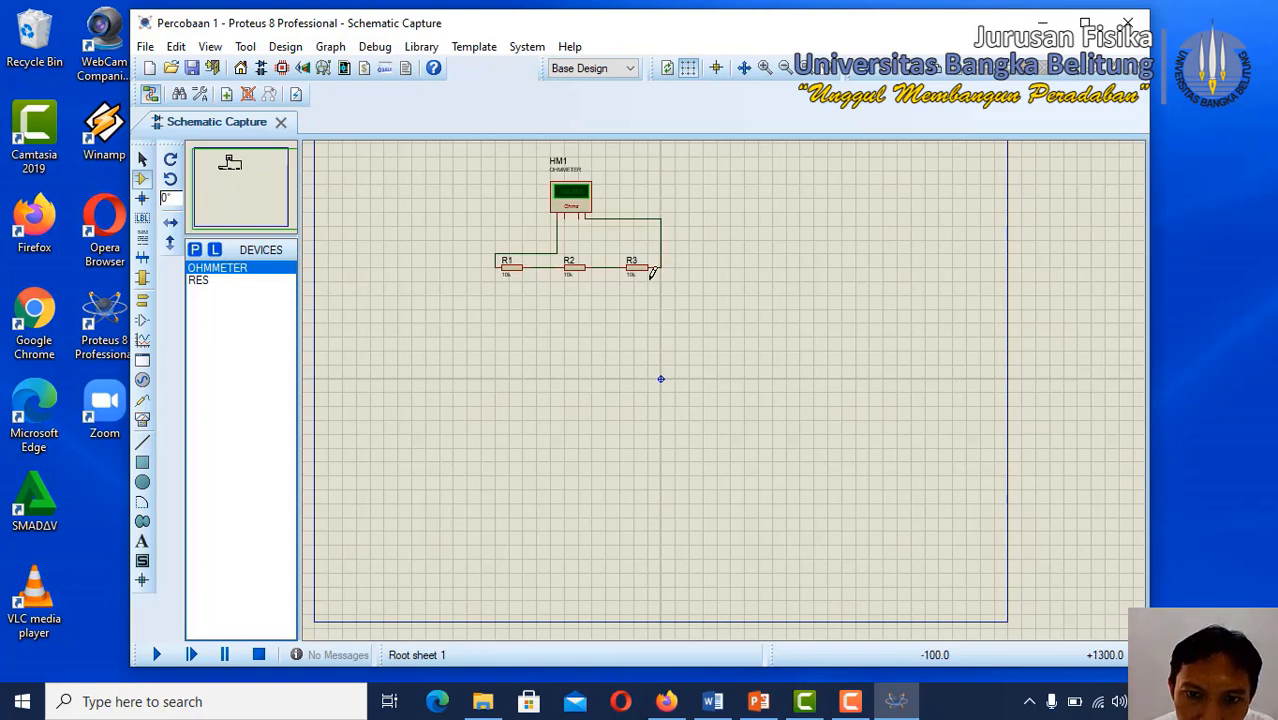
left_click(583, 213)
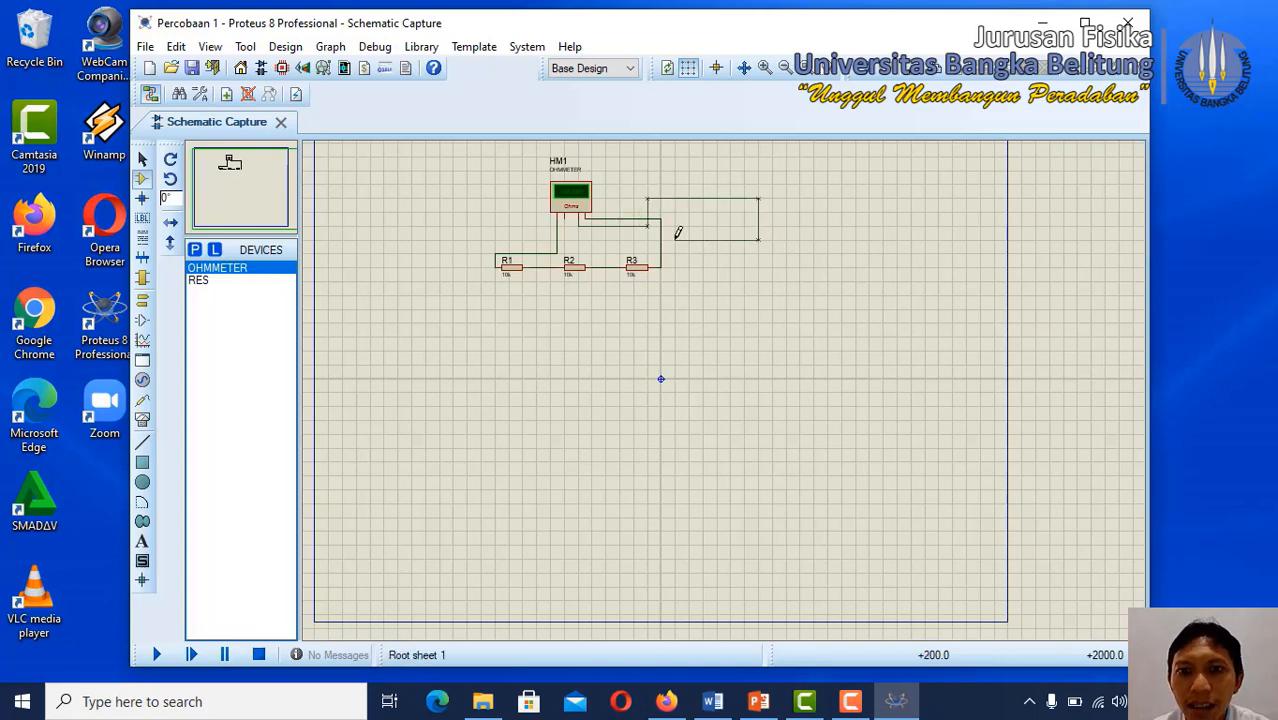
double_click(742, 233)
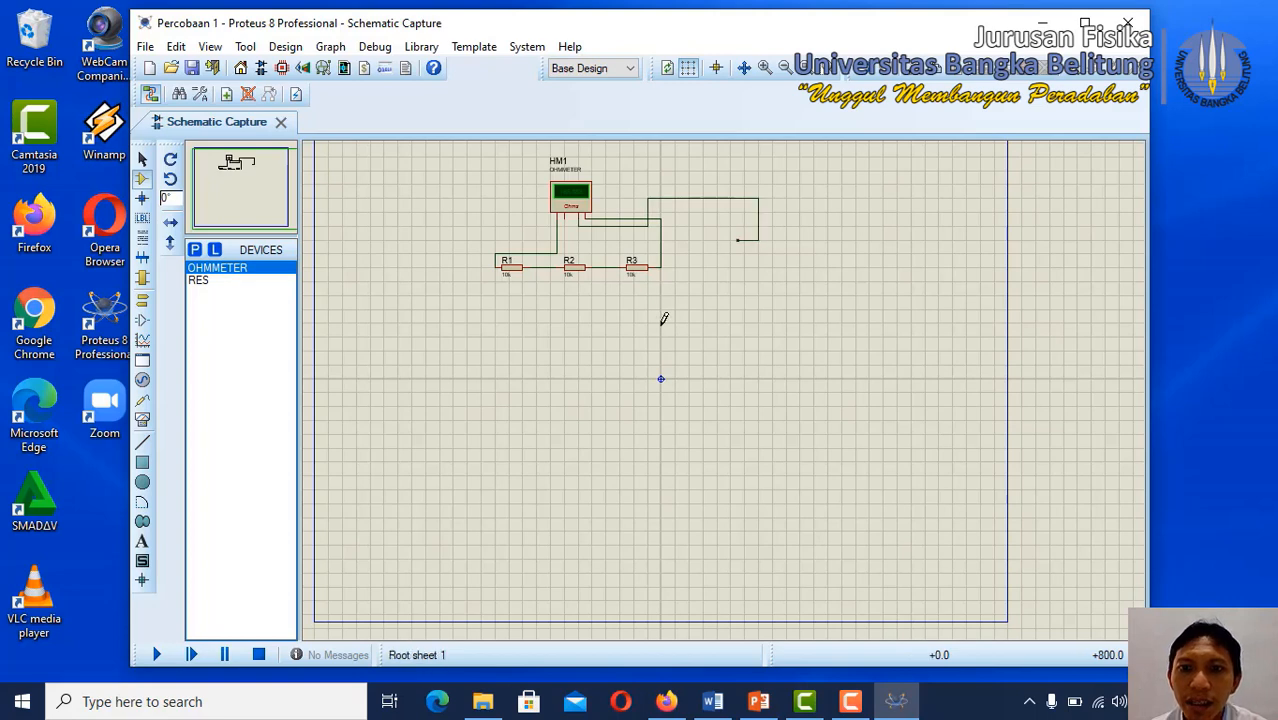
right_click(702, 196)
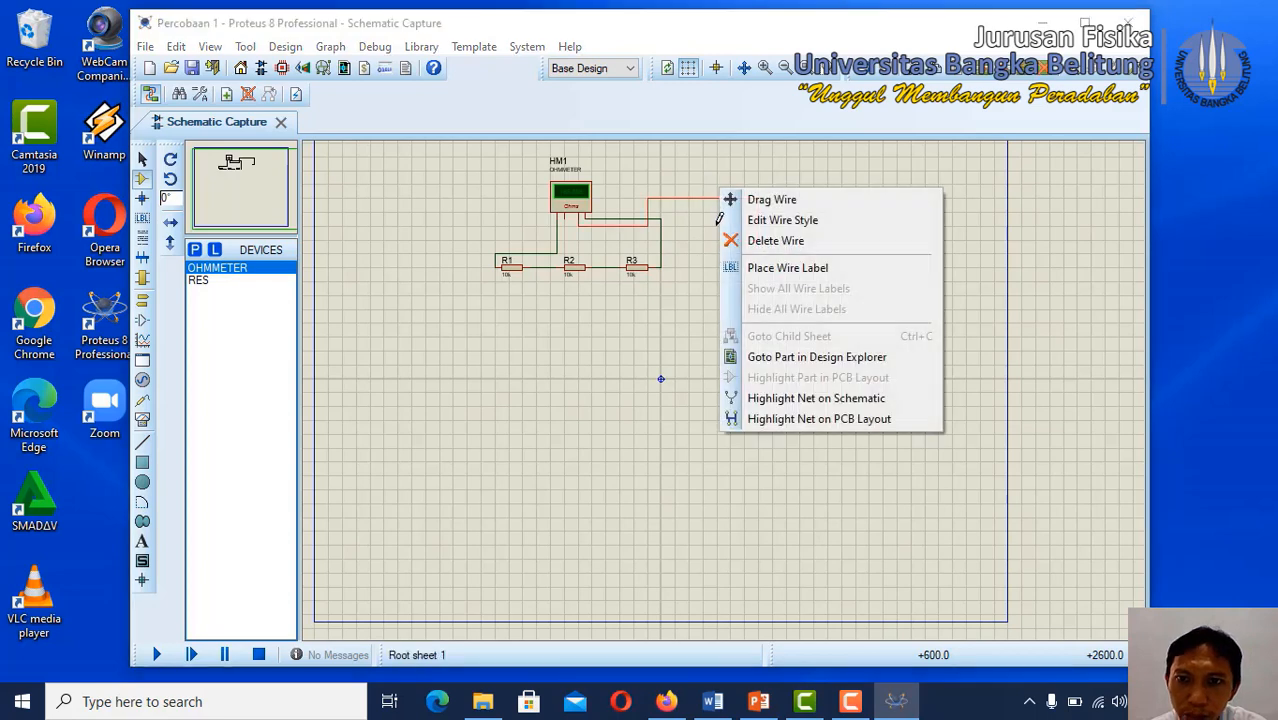
left_click(796, 242)
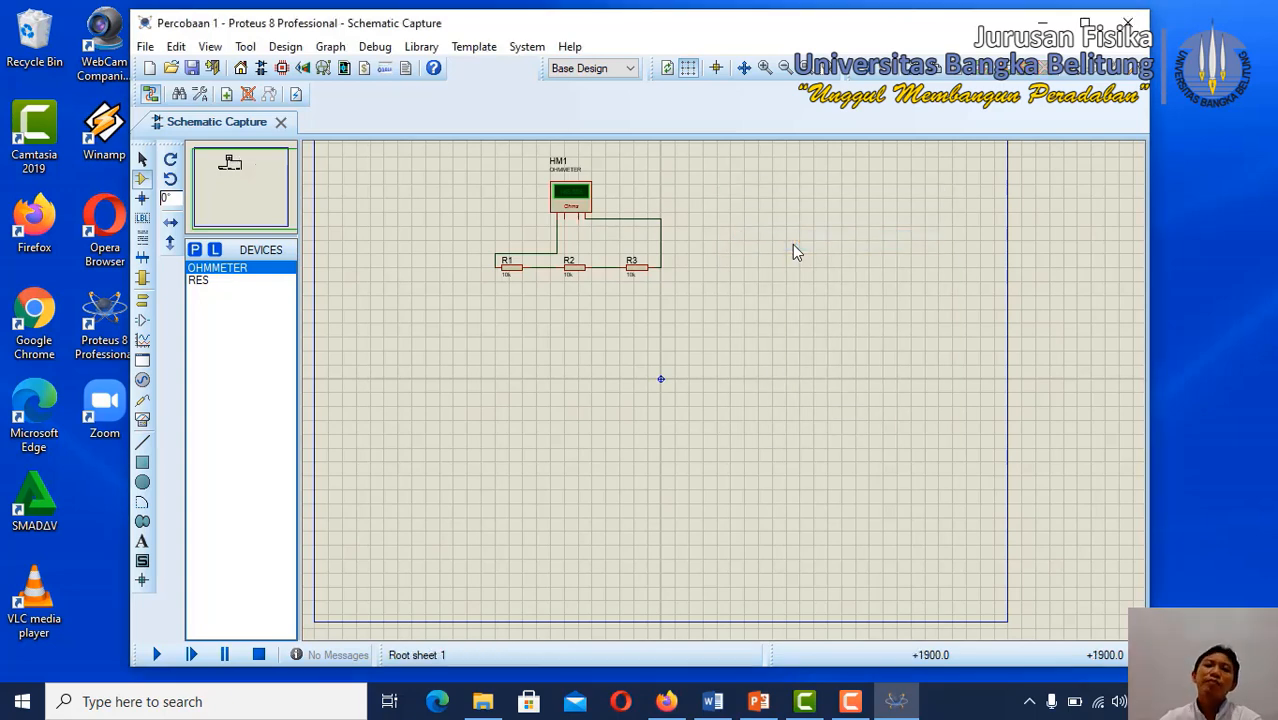
- Wire each inner terminal of the ohmmeter to the outer terminal beside it
left_click(584, 213)
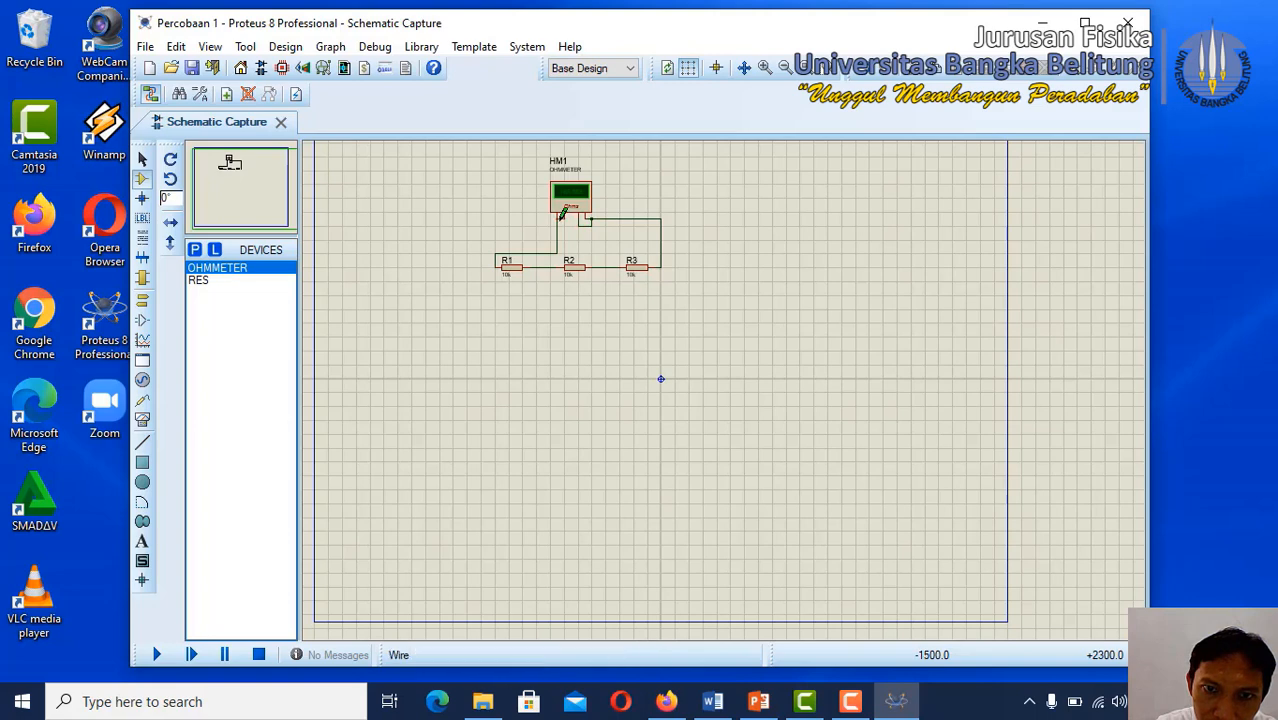
left_click(560, 219)
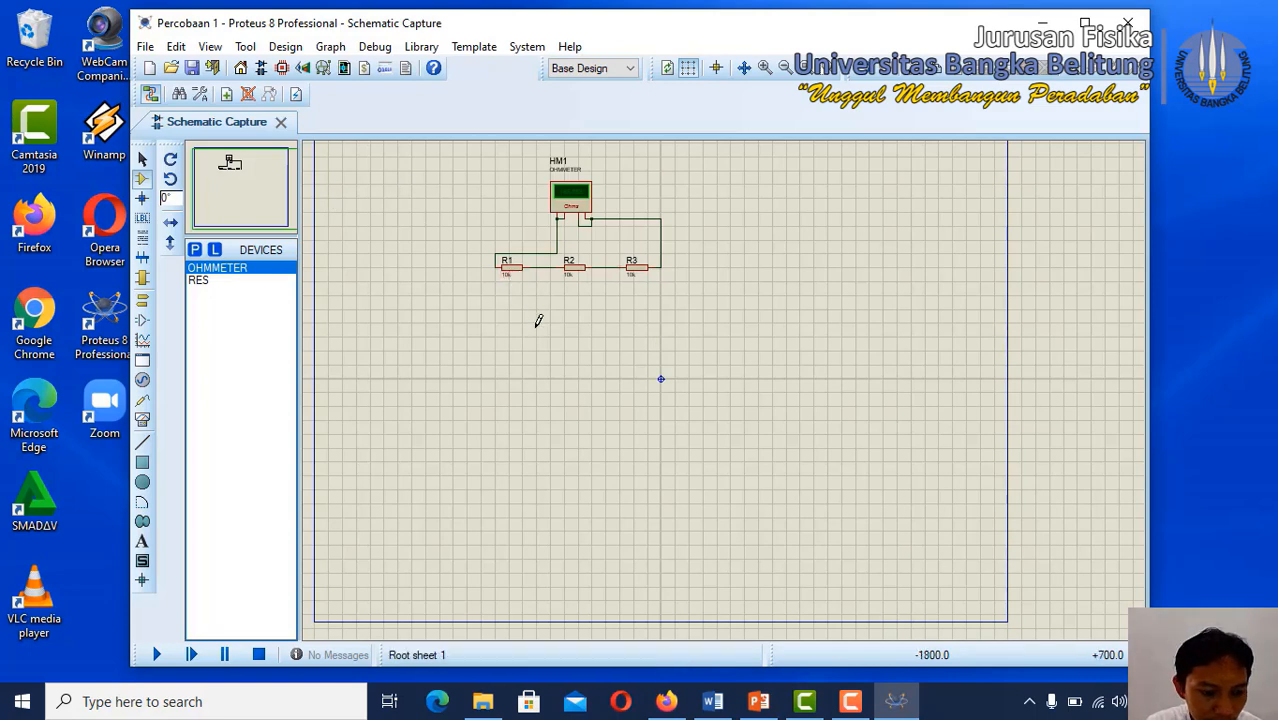
scroll(538, 321, "up", 1)
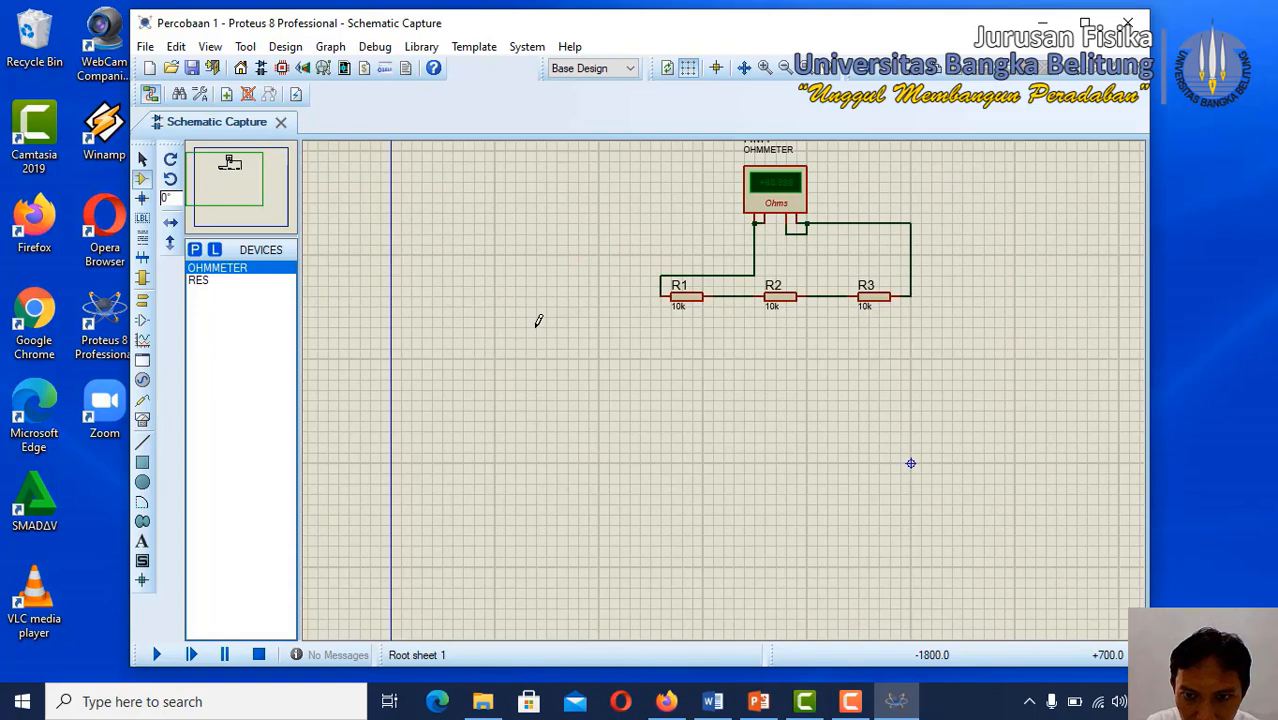
scroll(538, 321, "up", 1)
scroll(538, 321, "down", 1)
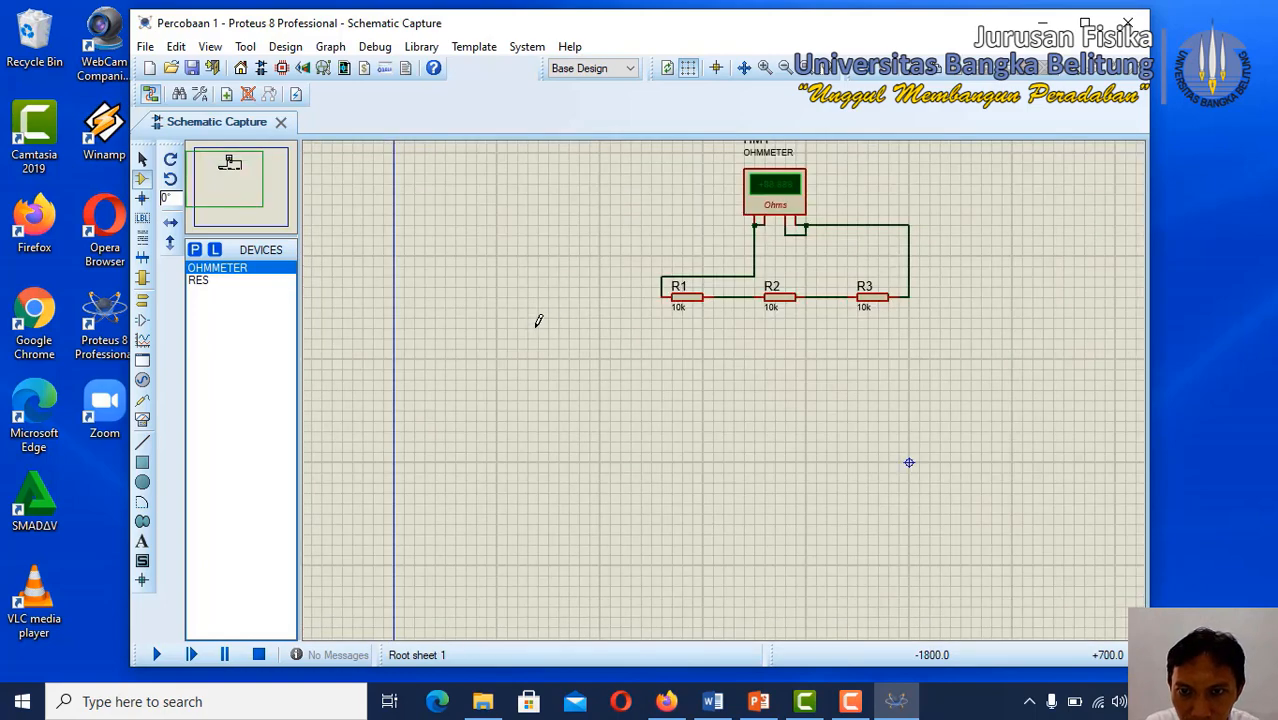
scroll(538, 321, "up", 1)
scroll(722, 379, "up", 1)
scroll(716, 394, "down", 2)
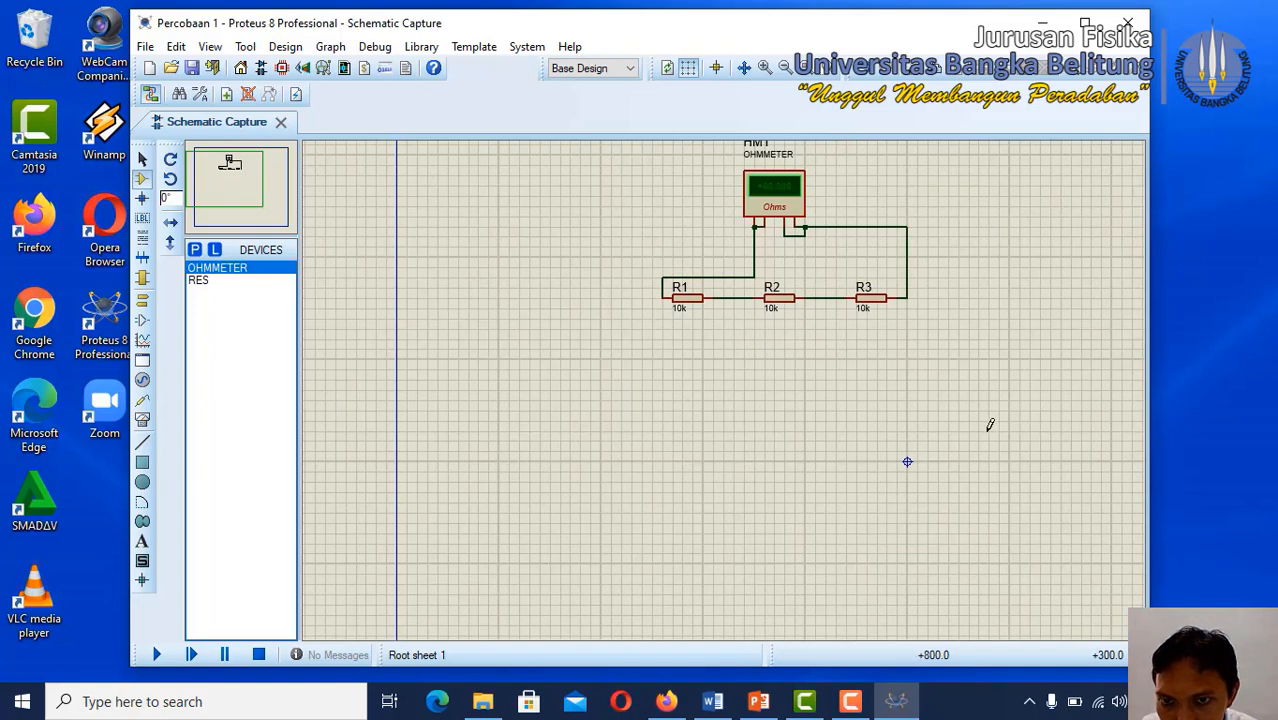
scroll(1010, 180, "up", 3)
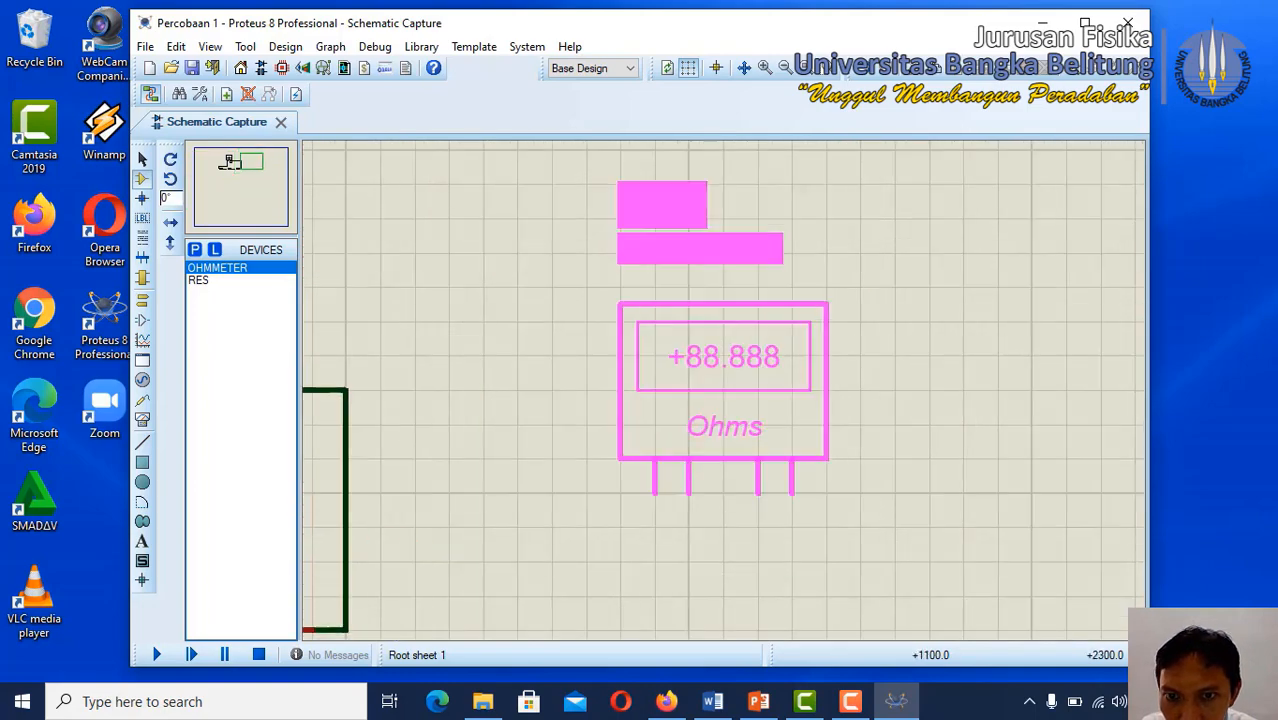
scroll(720, 385, "down", 4)
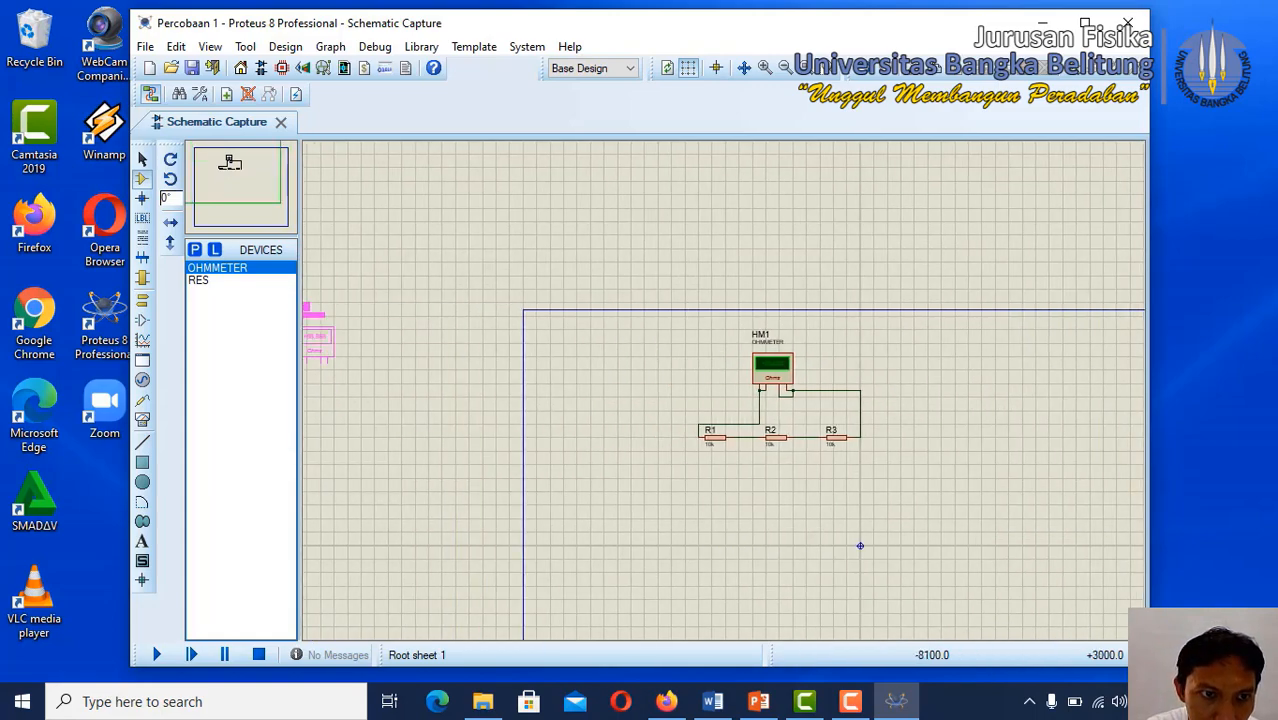
left_click(382, 228)
right_click(396, 226)
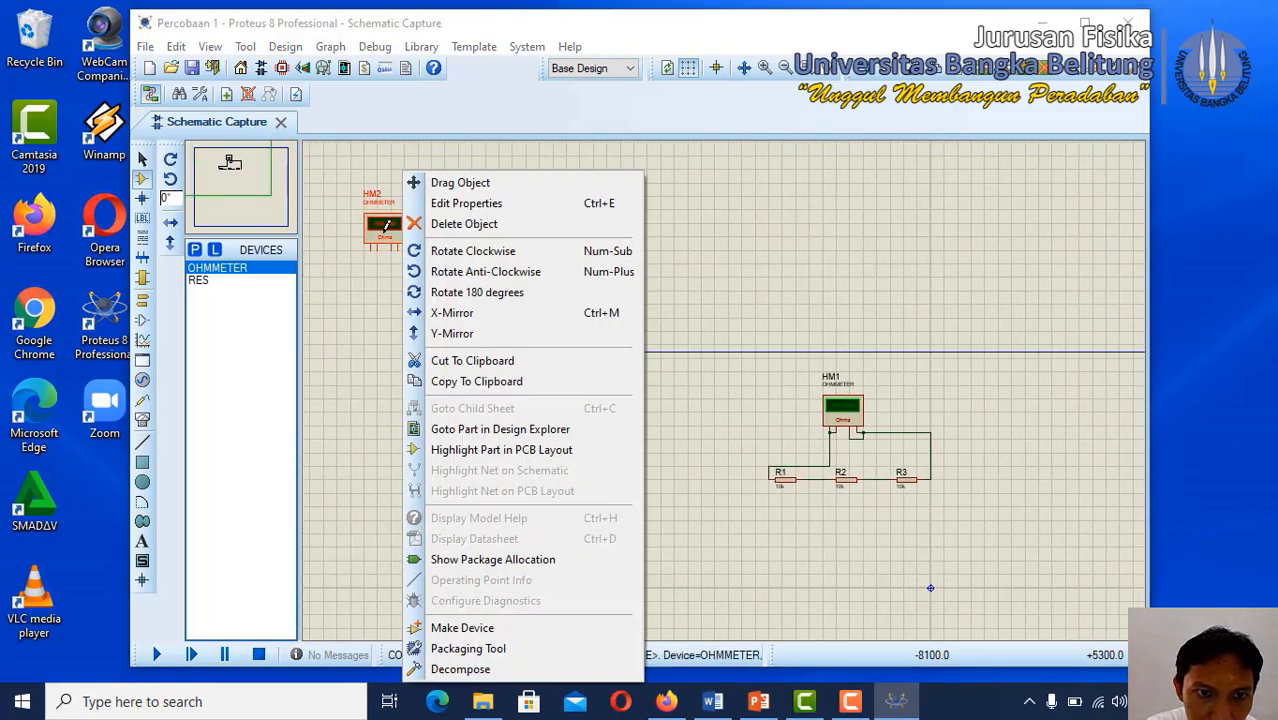
left_click(464, 226)
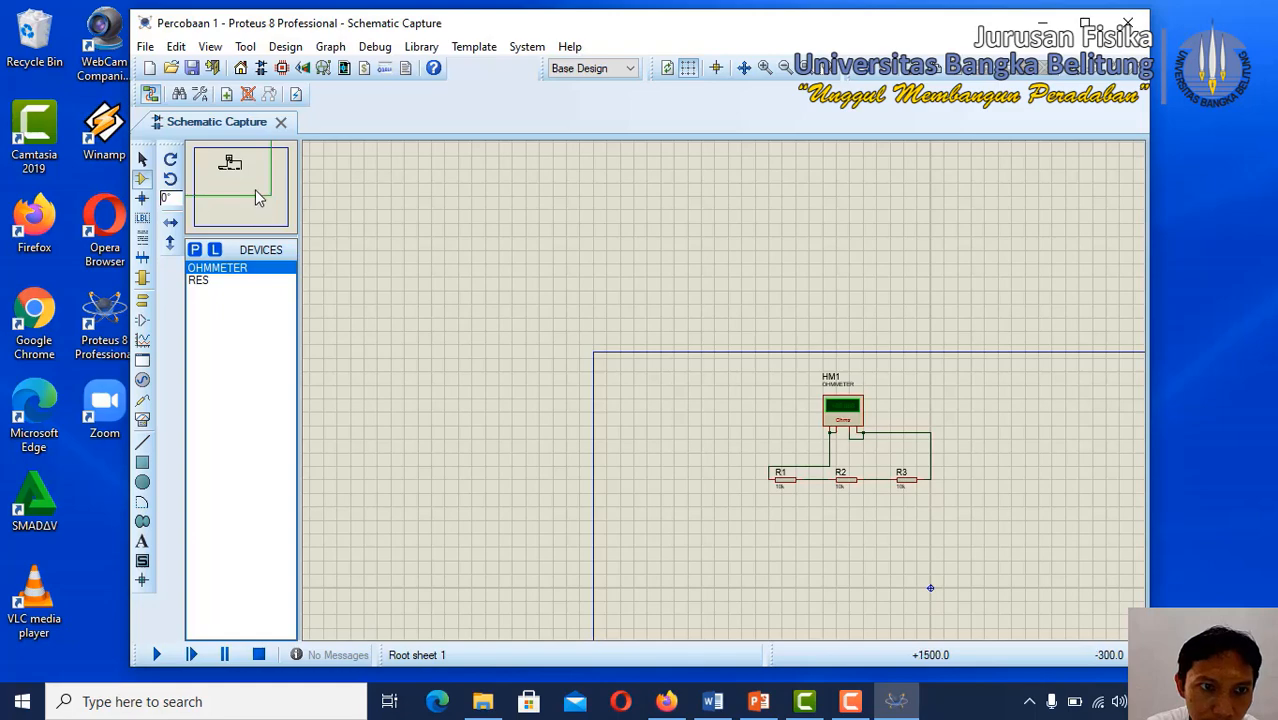
- Run the simulation to read the ohmmeter across the three series resistors, and stop it
left_click(272, 206)
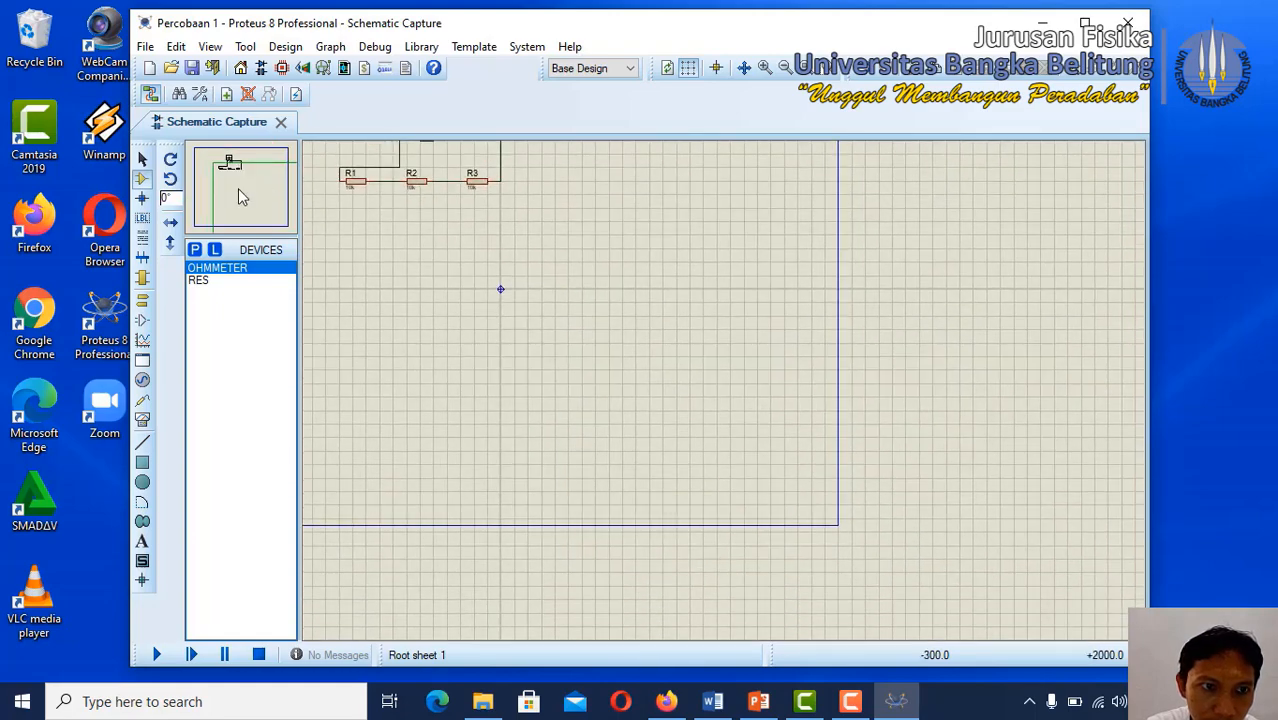
left_click(218, 186)
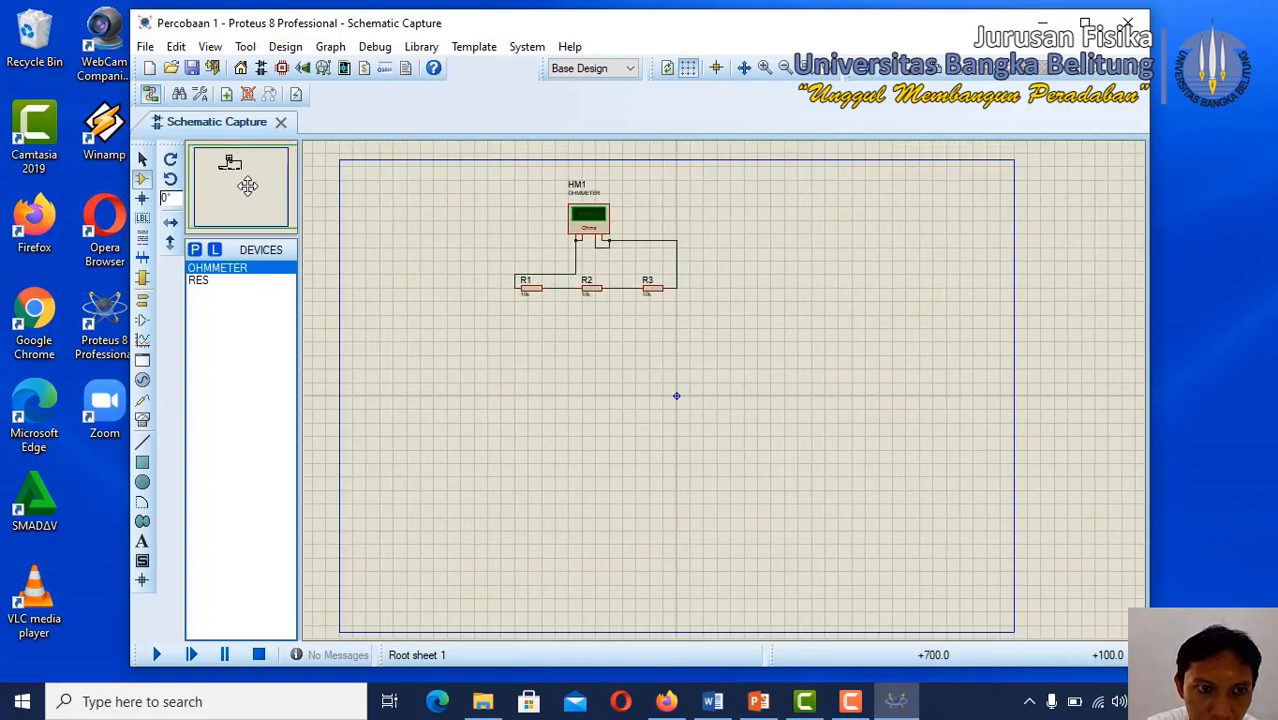
left_click(239, 187)
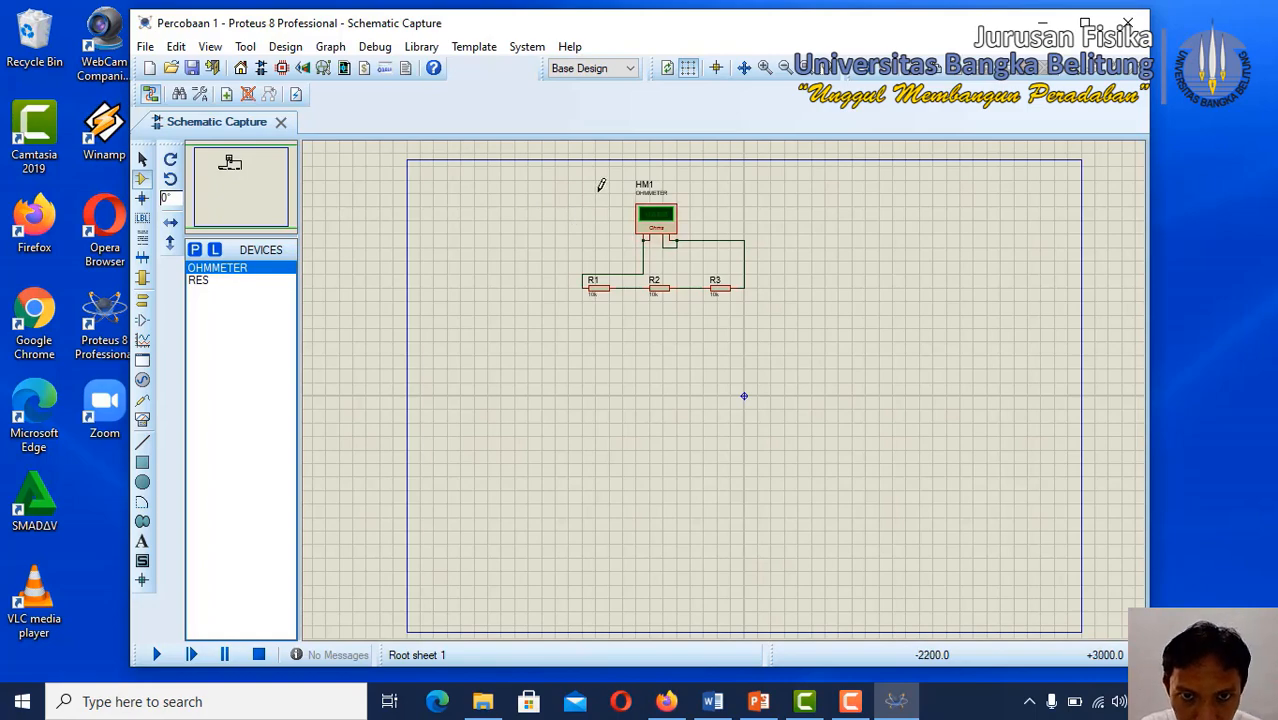
scroll(598, 192, "up", 1)
scroll(720, 402, "down", 1)
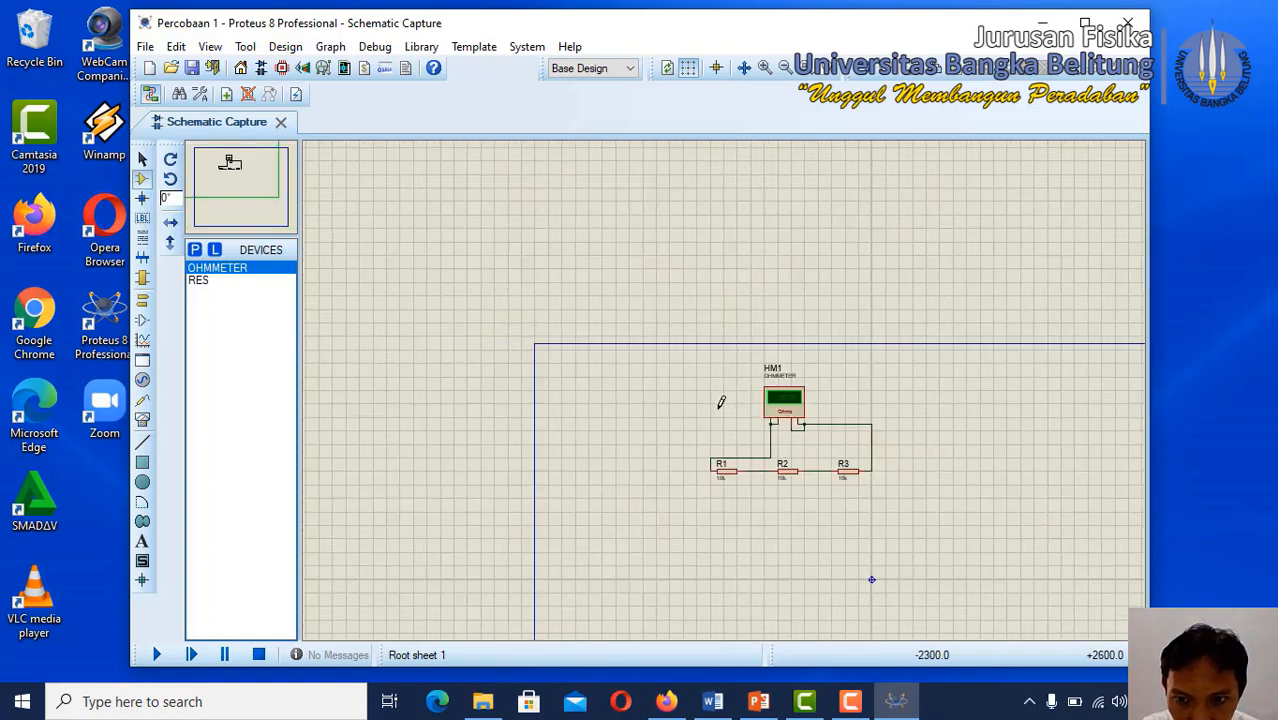
scroll(720, 402, "up", 2)
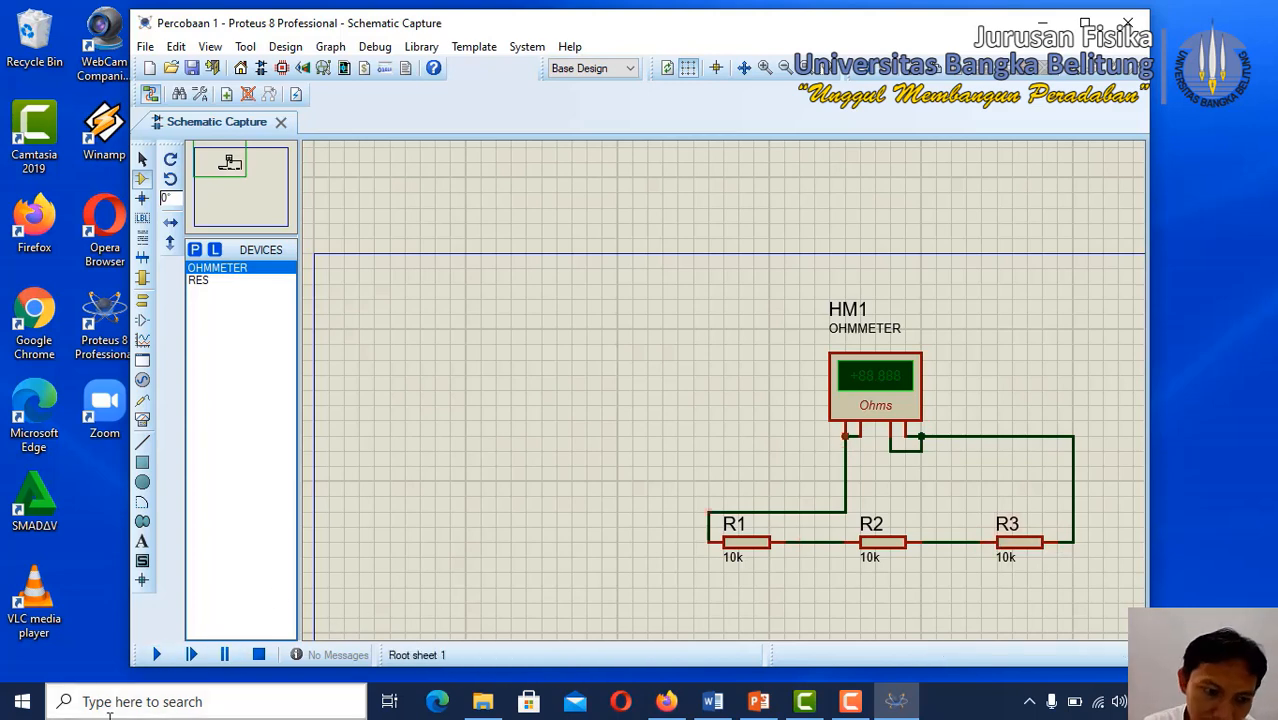
left_click(159, 660)
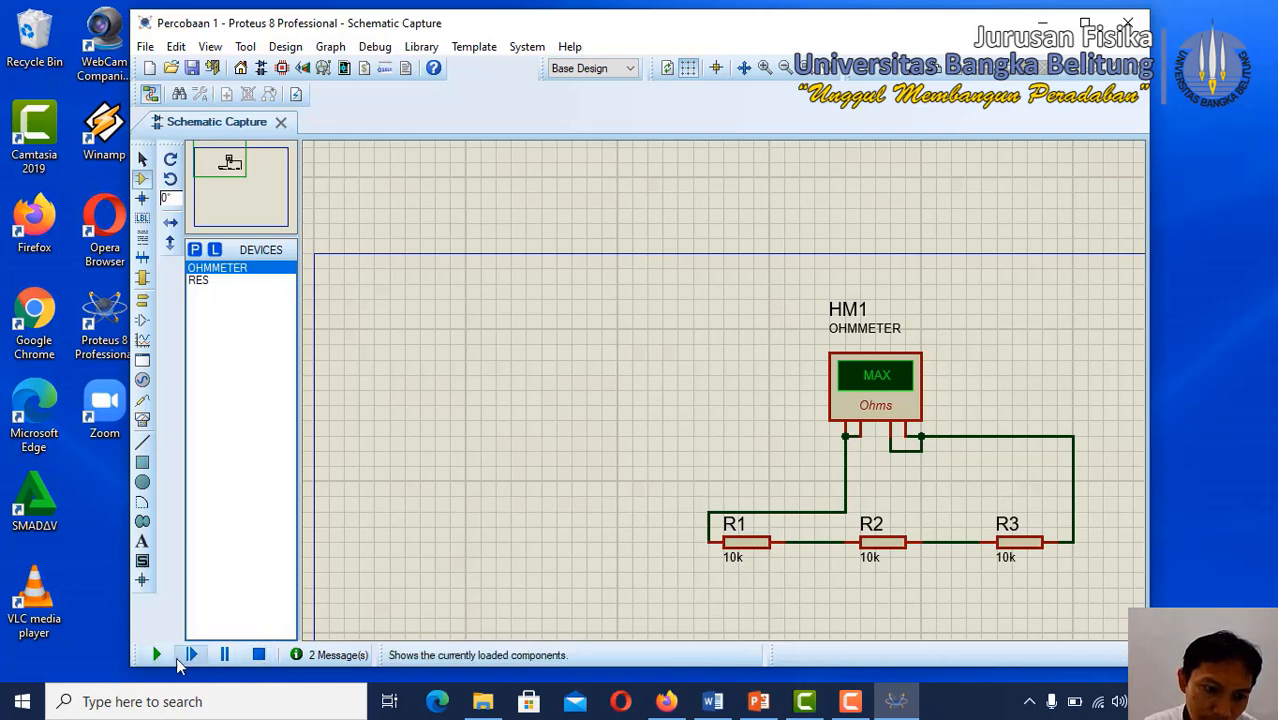
left_click(258, 658)
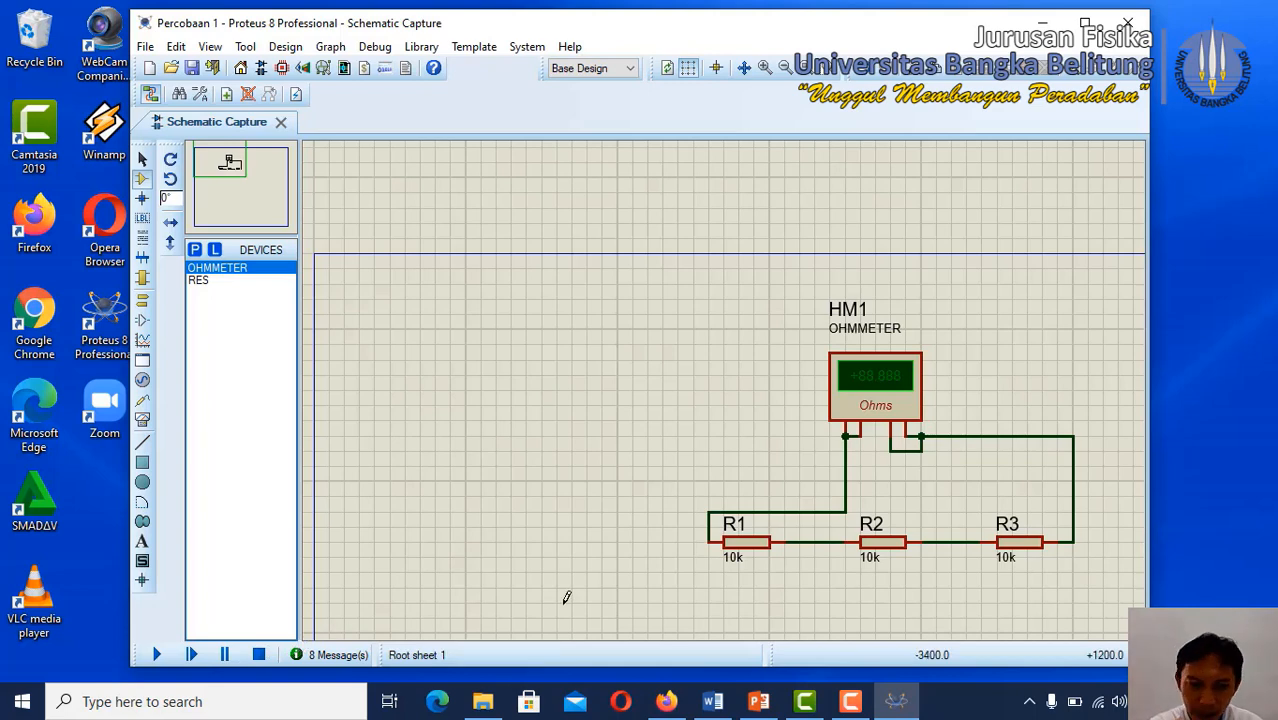
- Set the range of ohmmeter HM1 to Kohm and run the simulation to measure the series resistance, stopping it after the reading
right_click(882, 405)
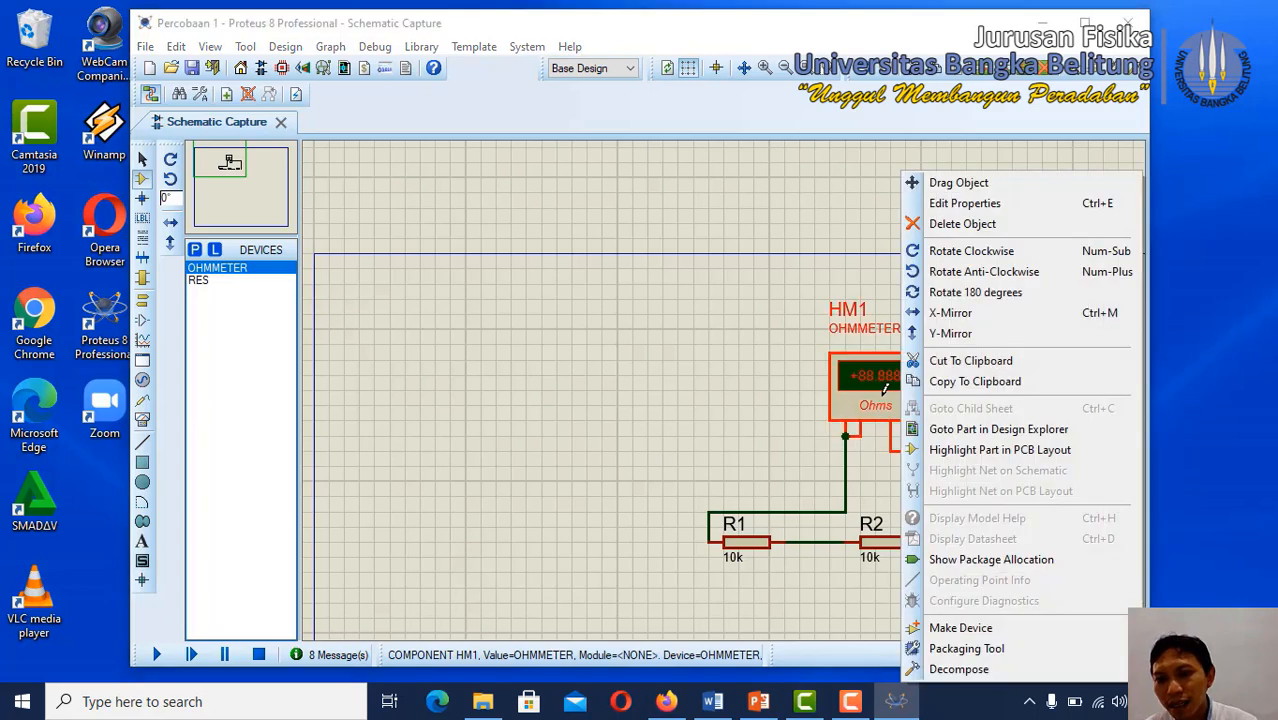
left_click(1001, 210)
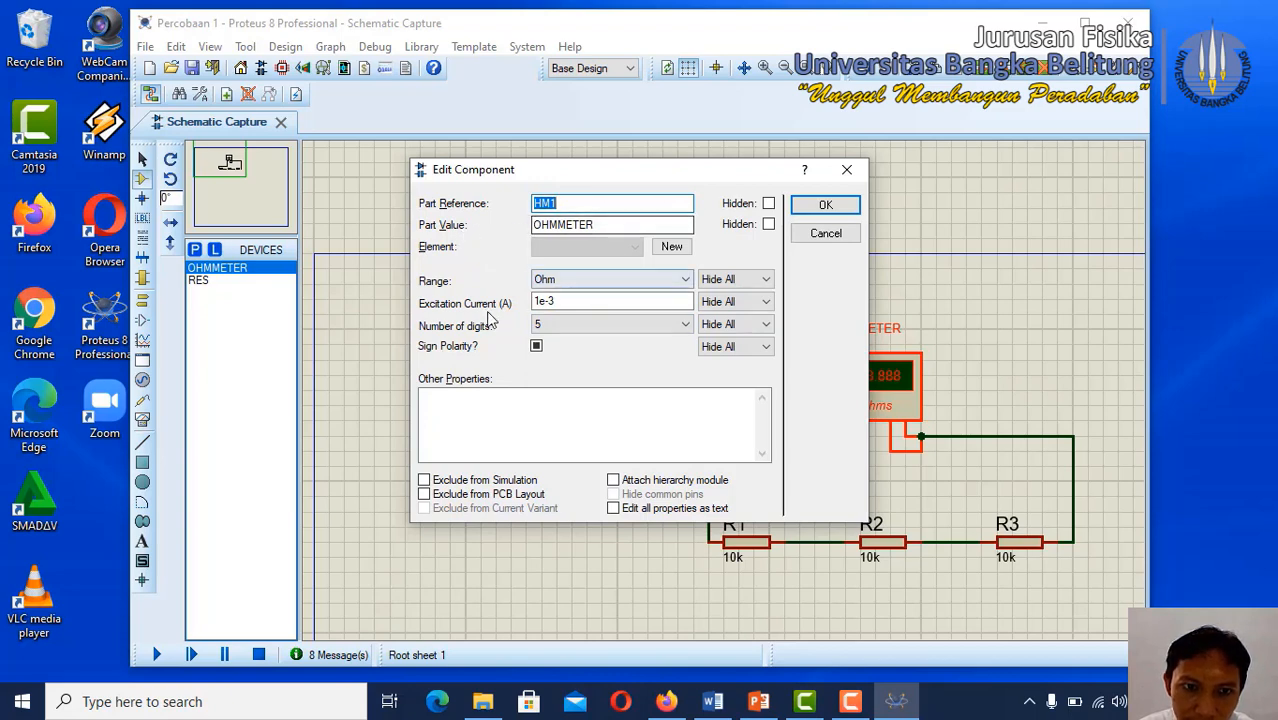
left_click(686, 282)
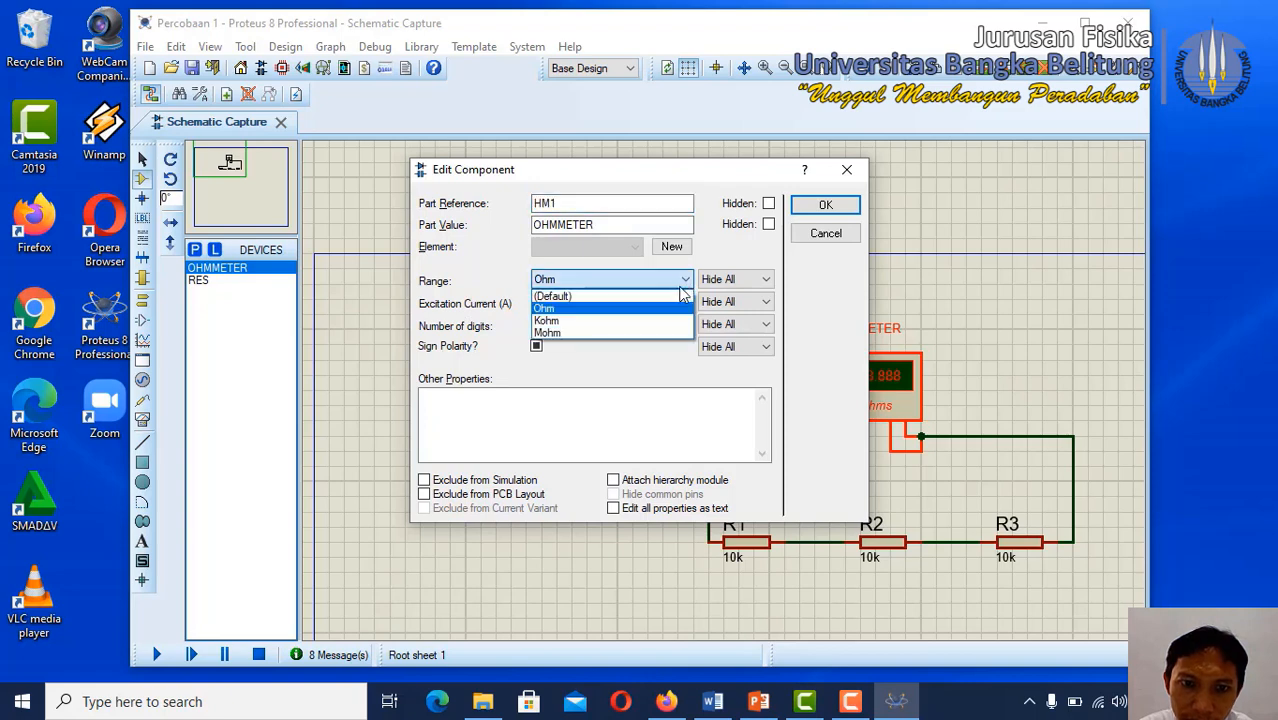
left_click(637, 320)
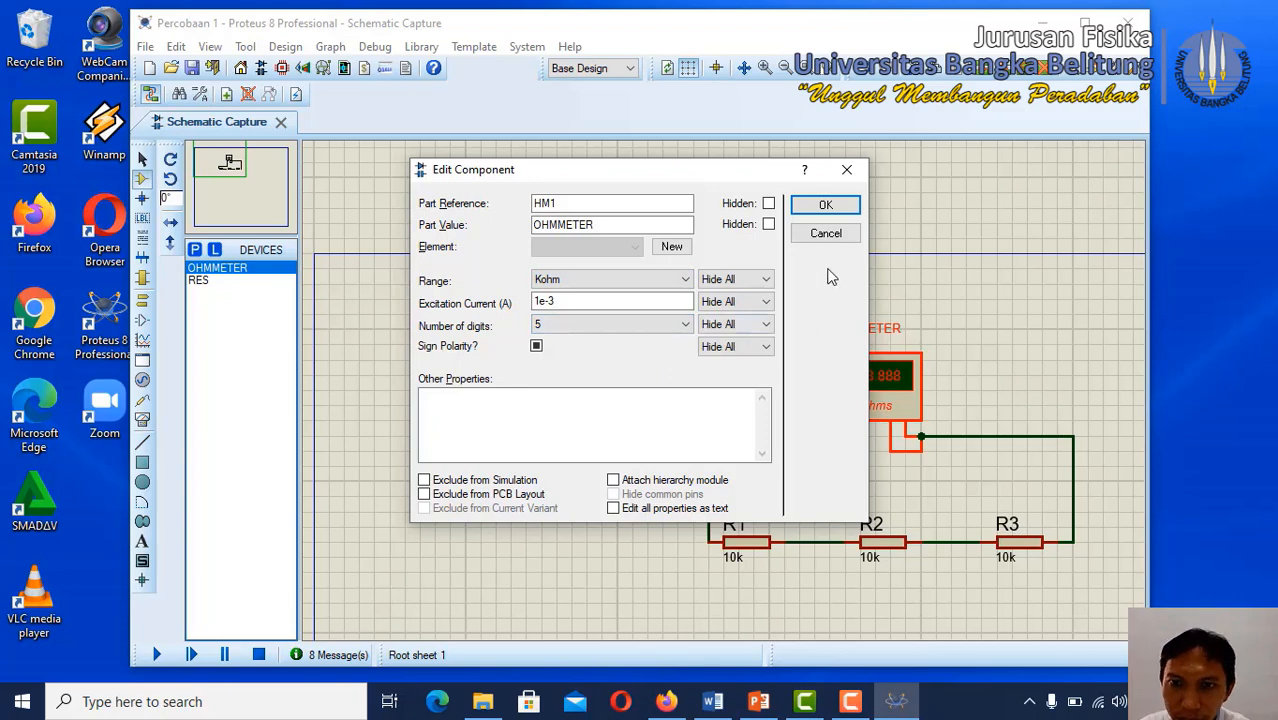
left_click(826, 205)
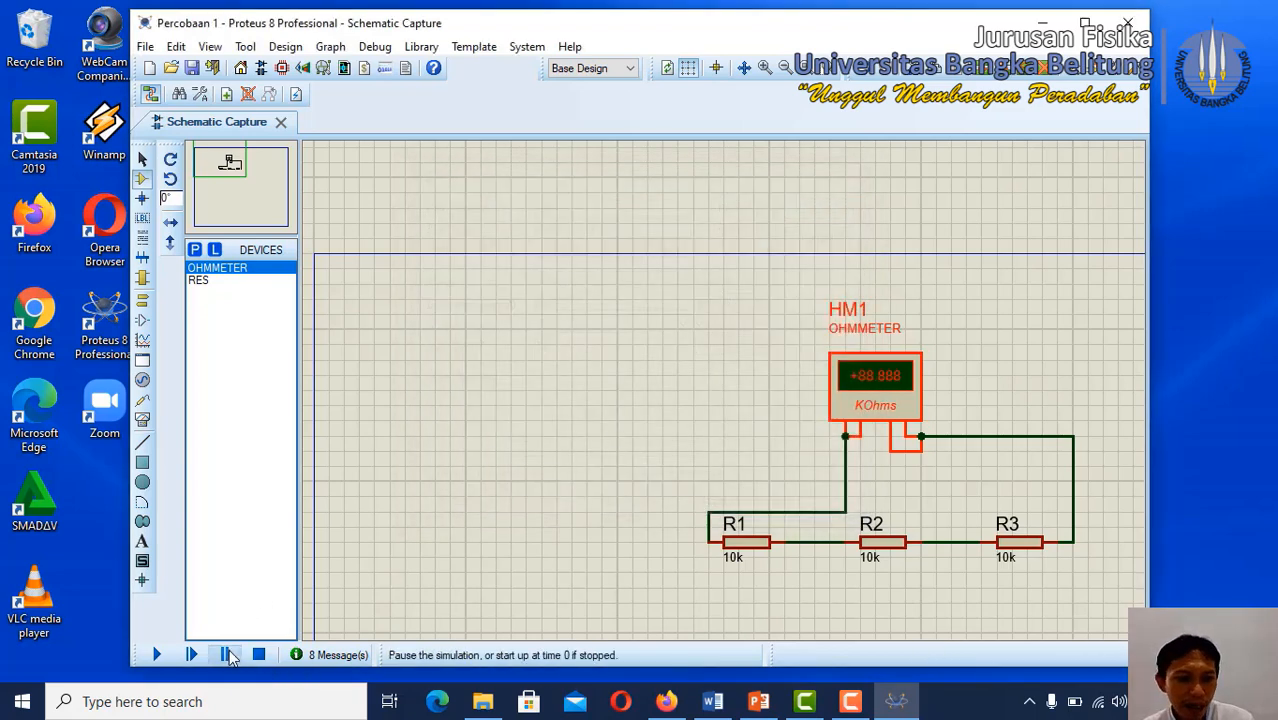
left_click(157, 656)
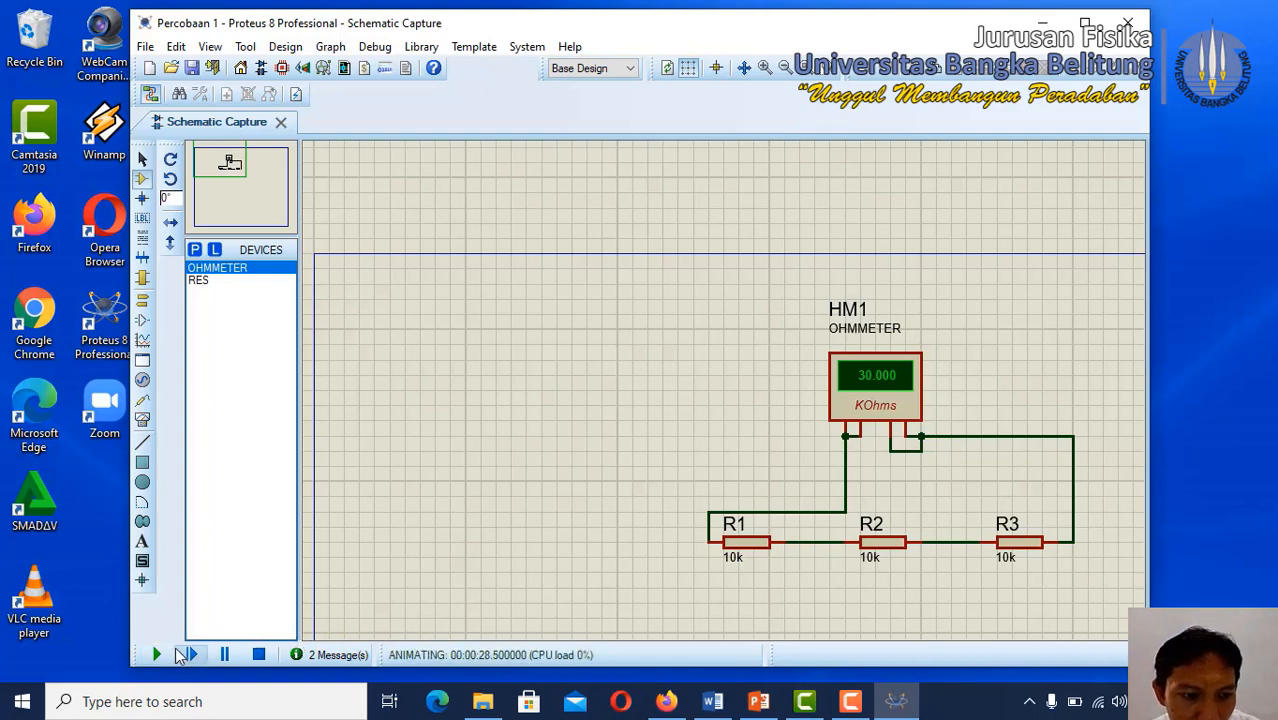
left_click(258, 655)
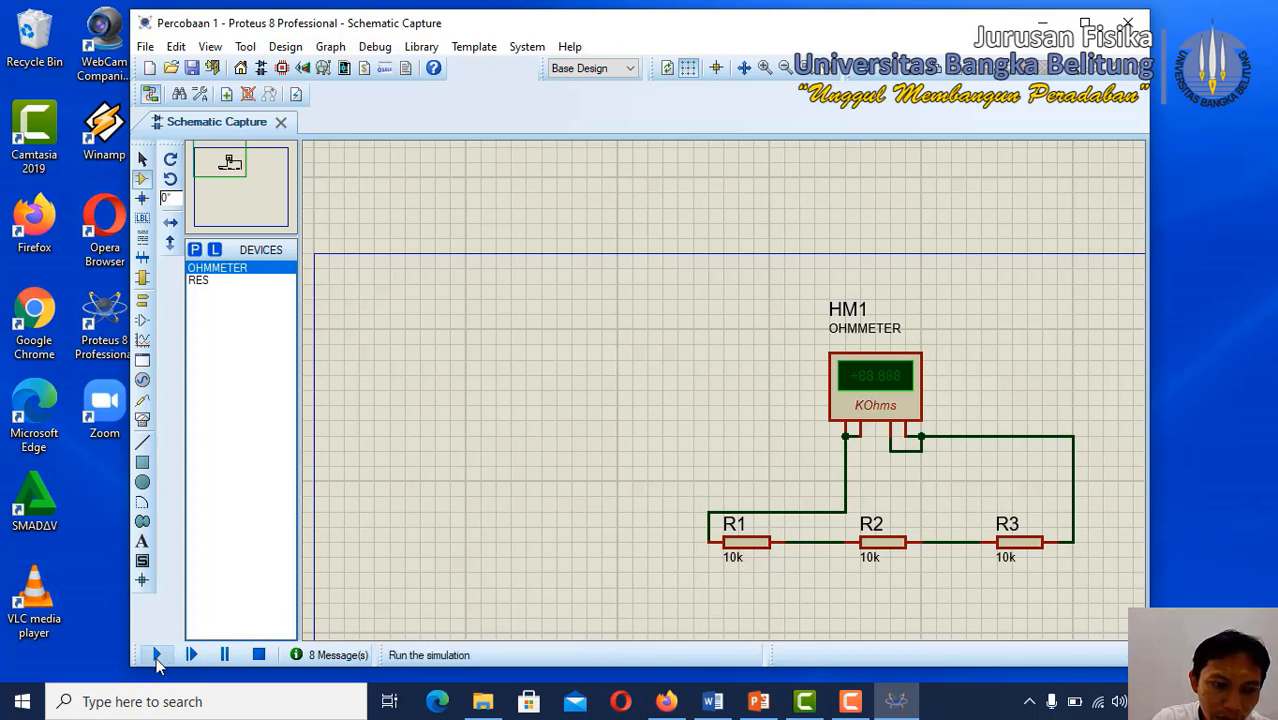
- Set the resistance of resistor R1 to 20
right_click(741, 553)
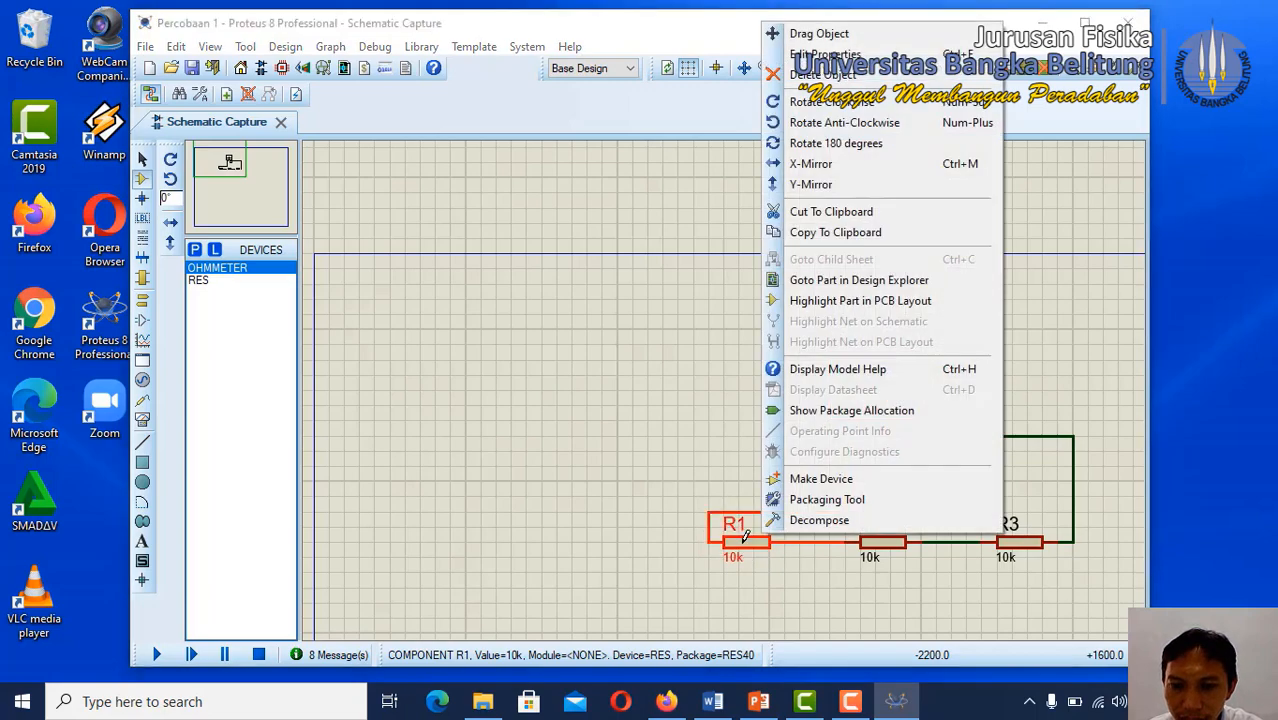
left_click(868, 55)
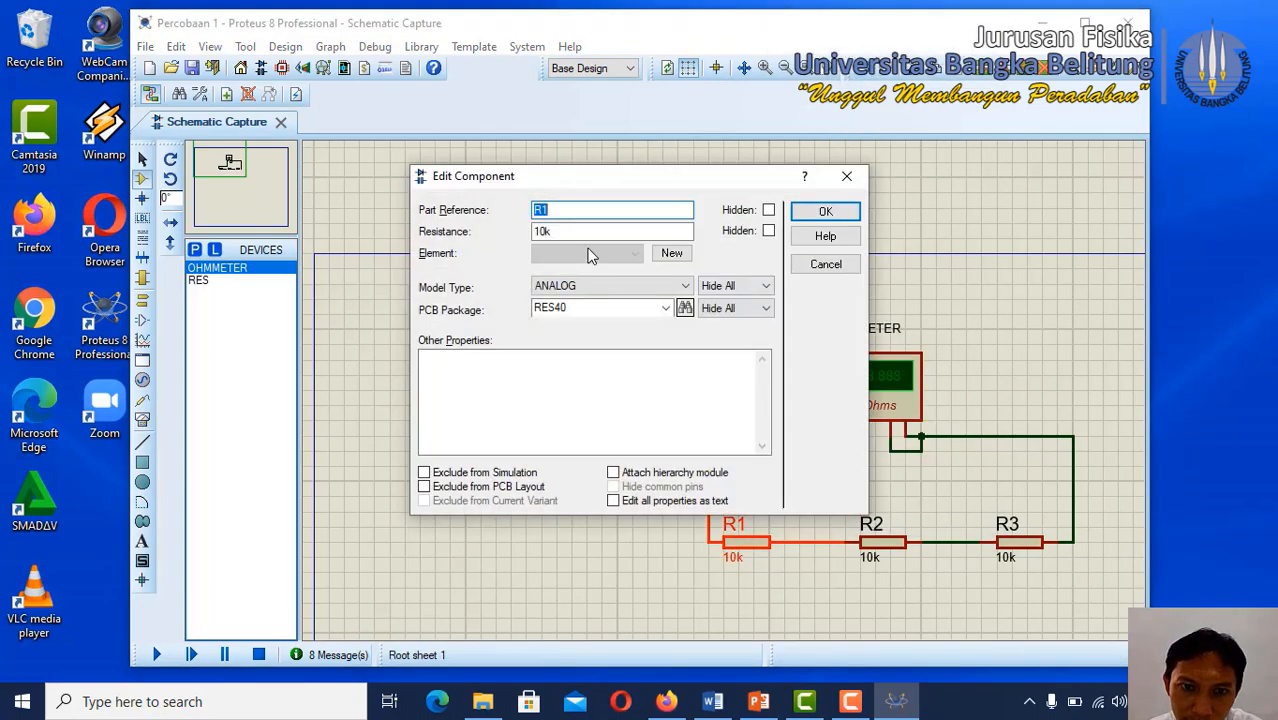
key("Tab")
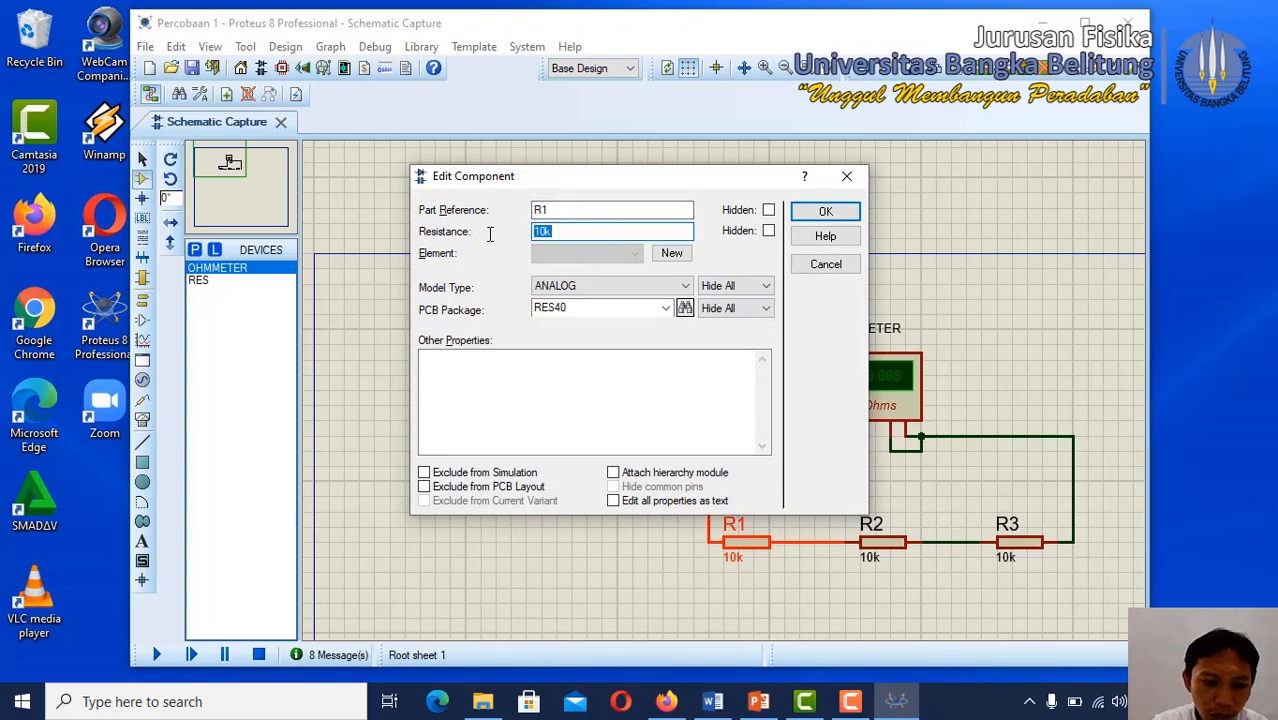
type("20")
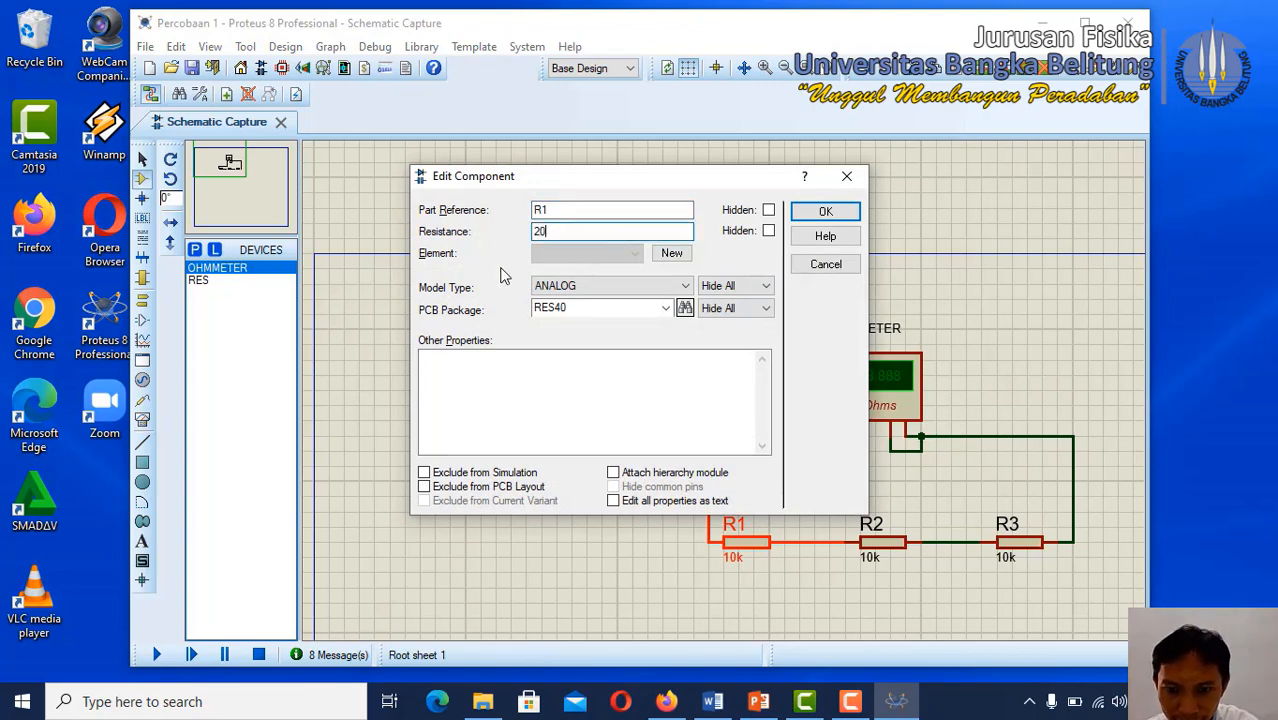
left_click(825, 211)
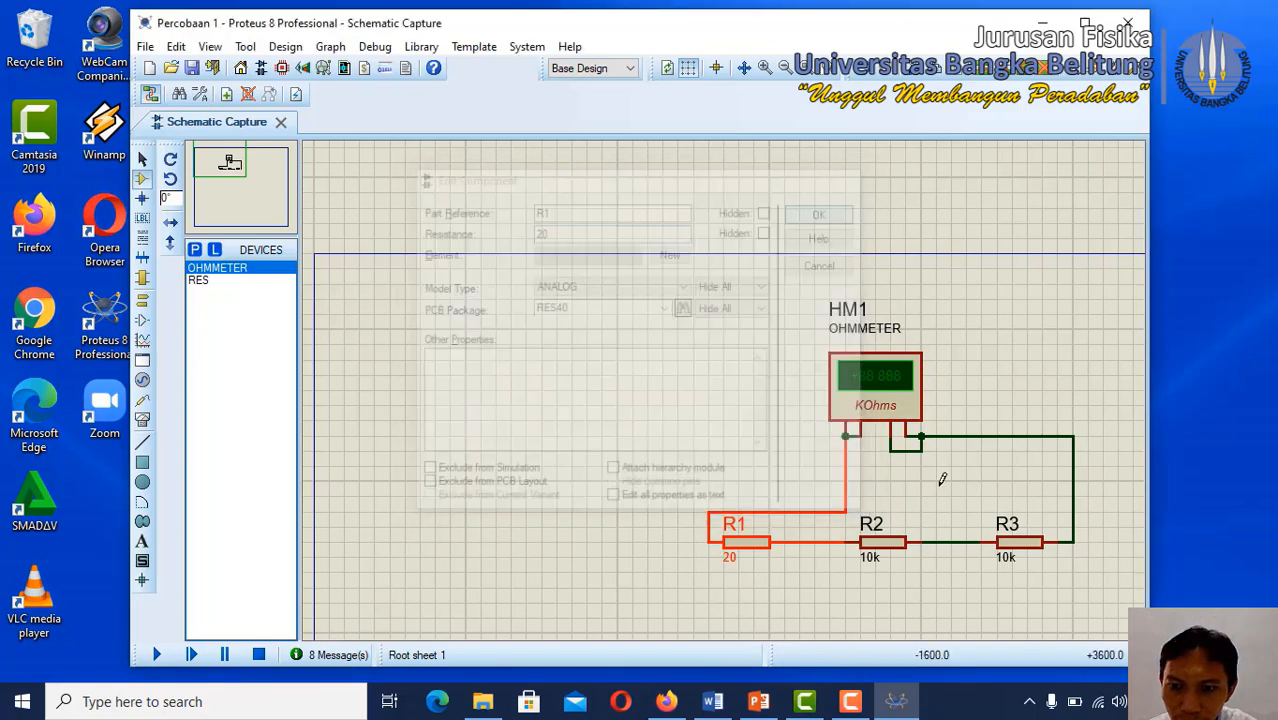
- Set the resistance of resistor R3 to 30
right_click(1008, 542)
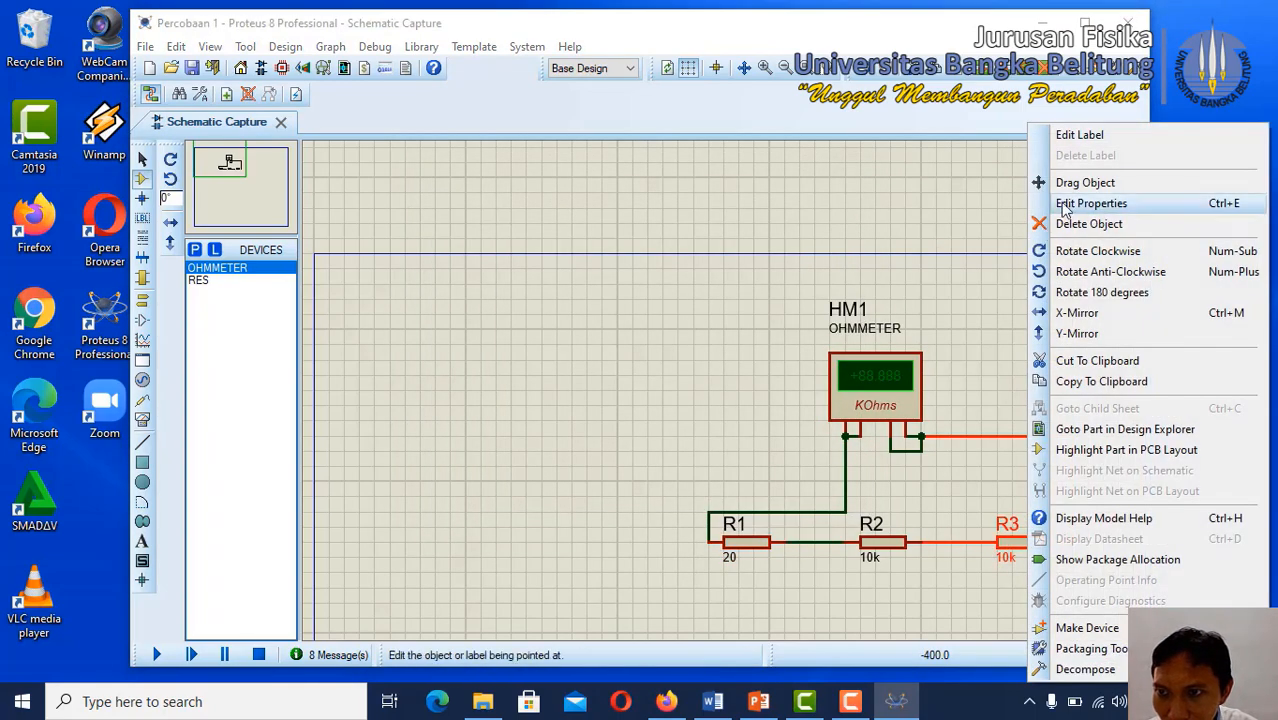
left_click(1062, 203)
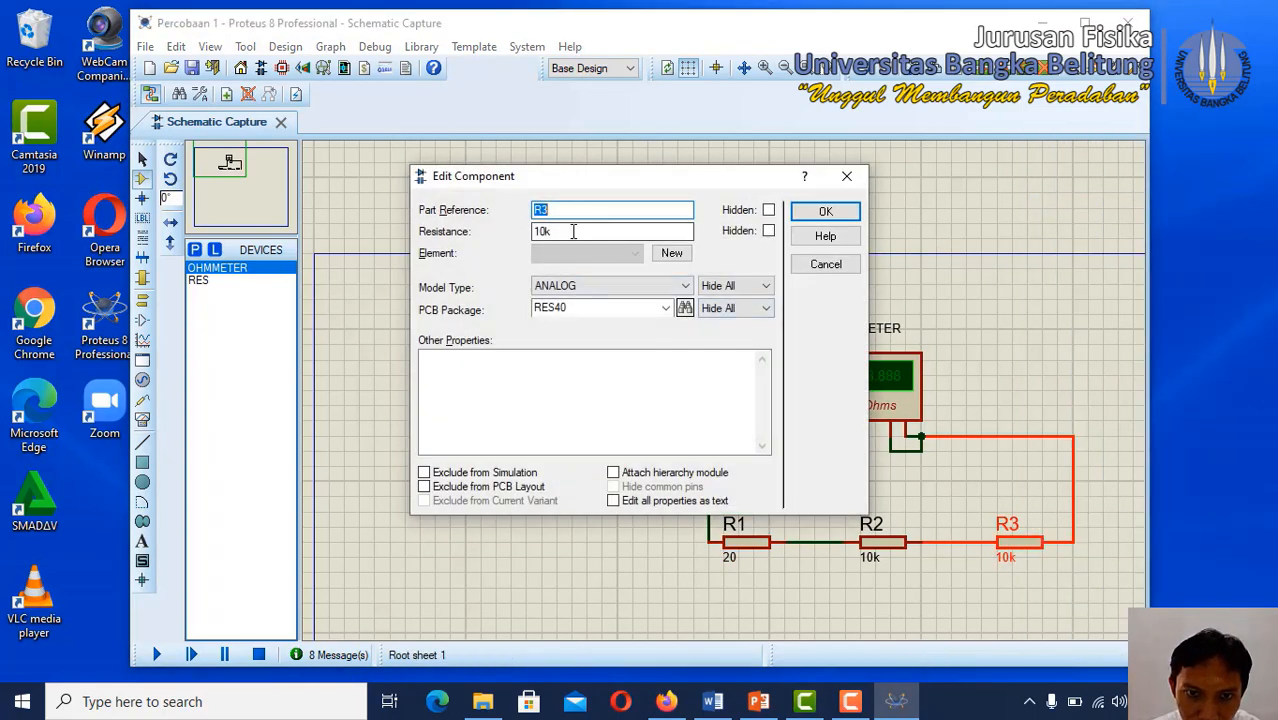
key("Tab")
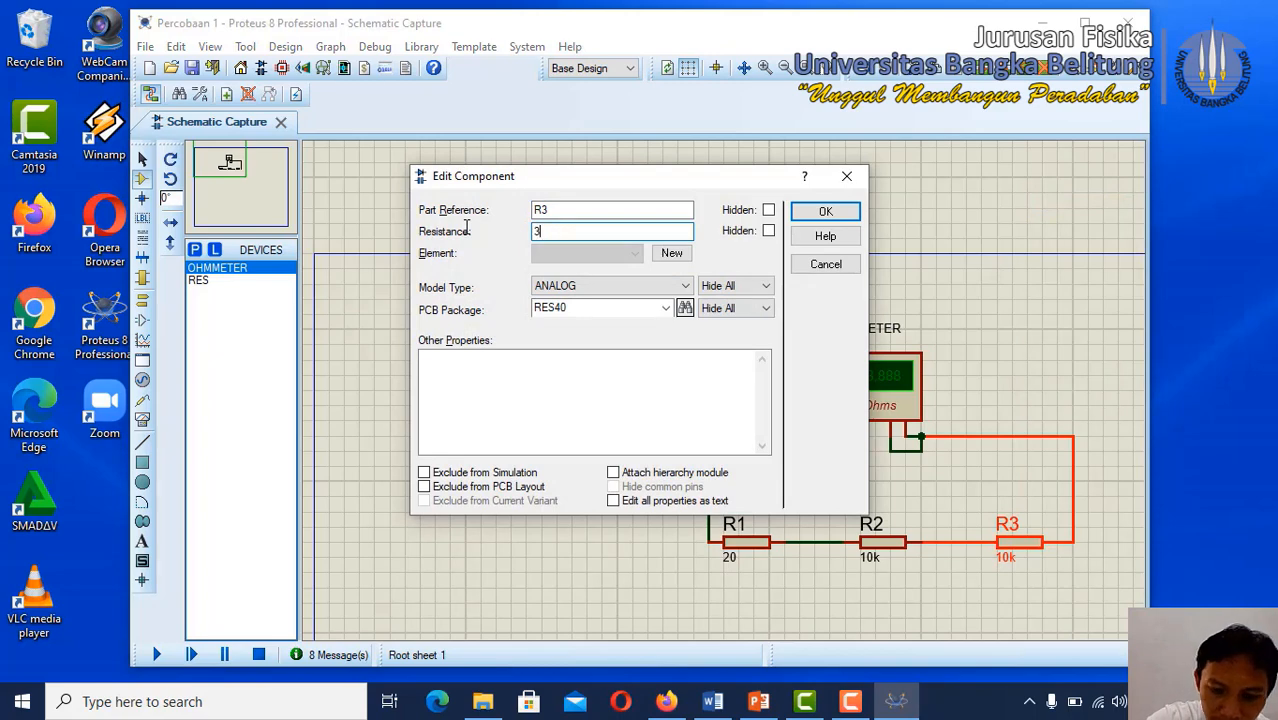
left_click(827, 213)
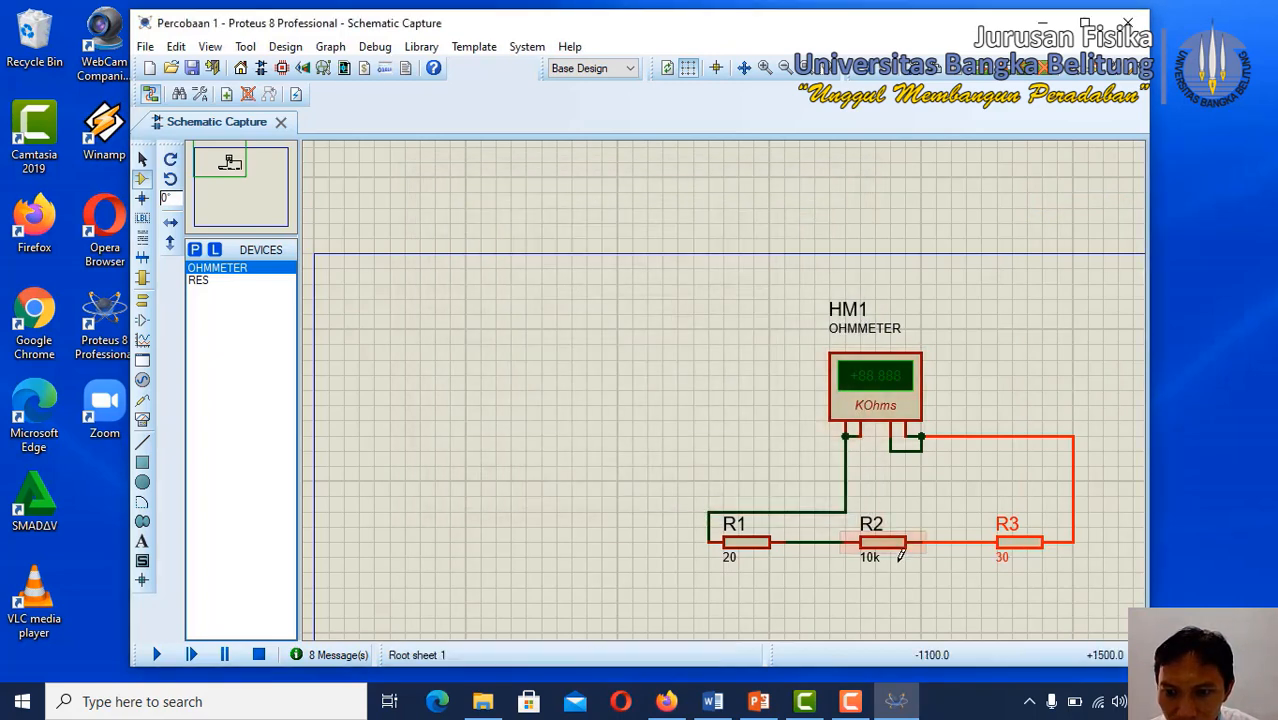
- Set the resistance of resistor R2 to 60 and run the simulation to measure the total resistance, stopping it after the reading
right_click(889, 541)
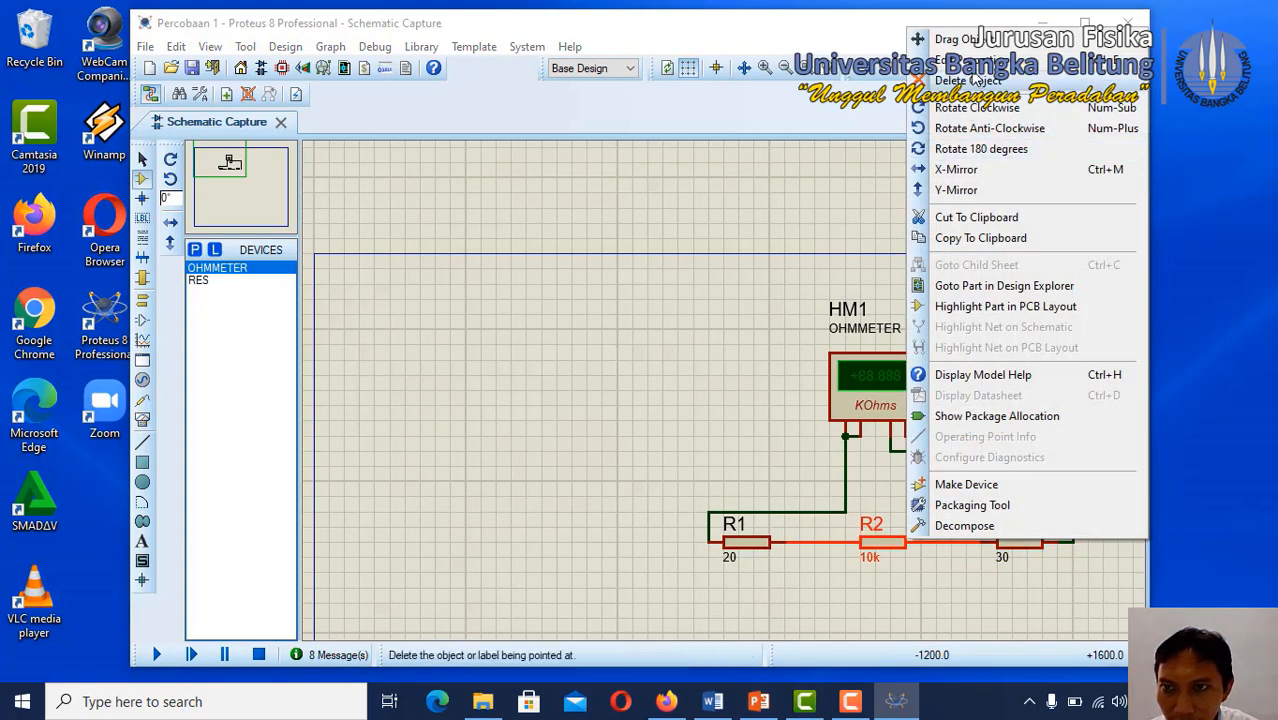
left_click(968, 62)
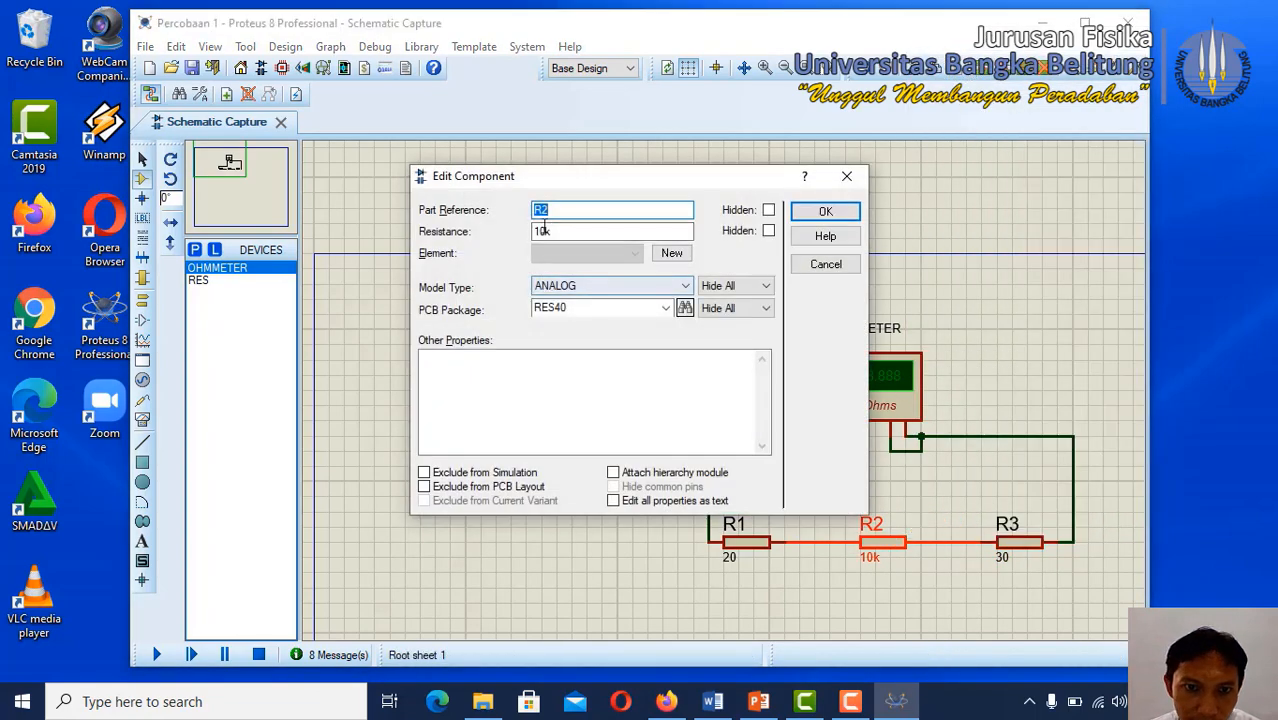
key("Tab")
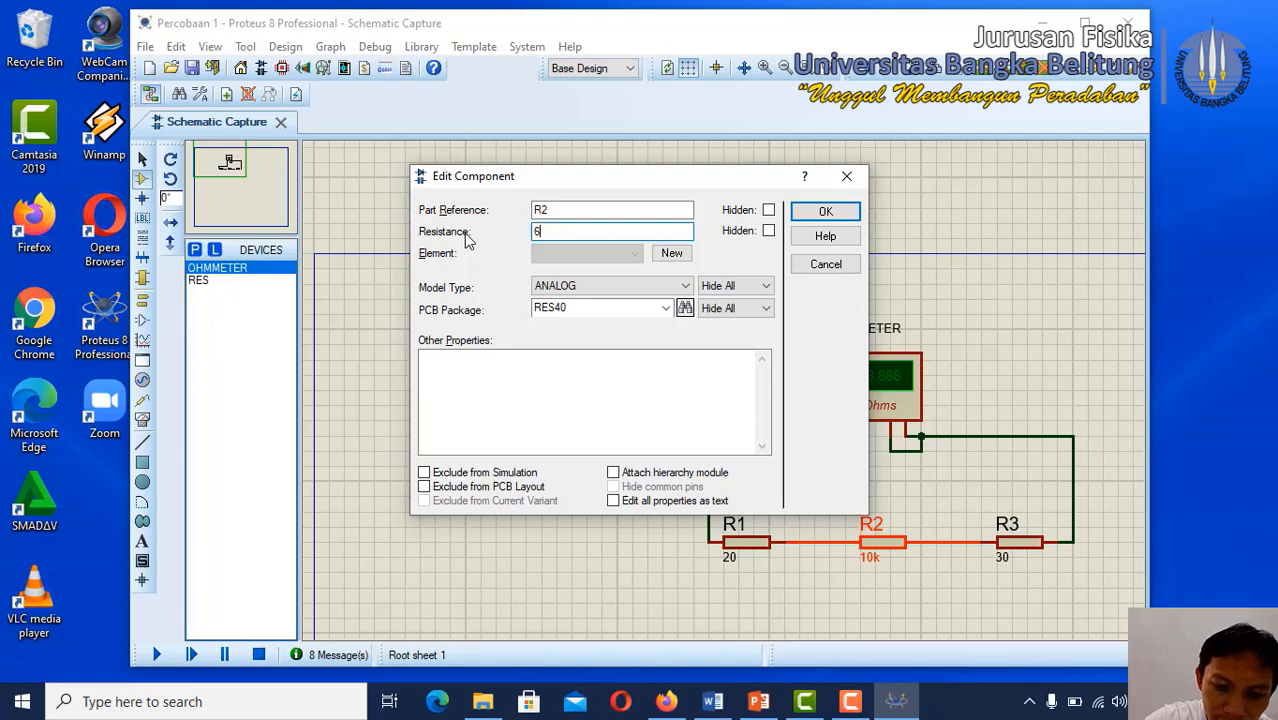
type("60")
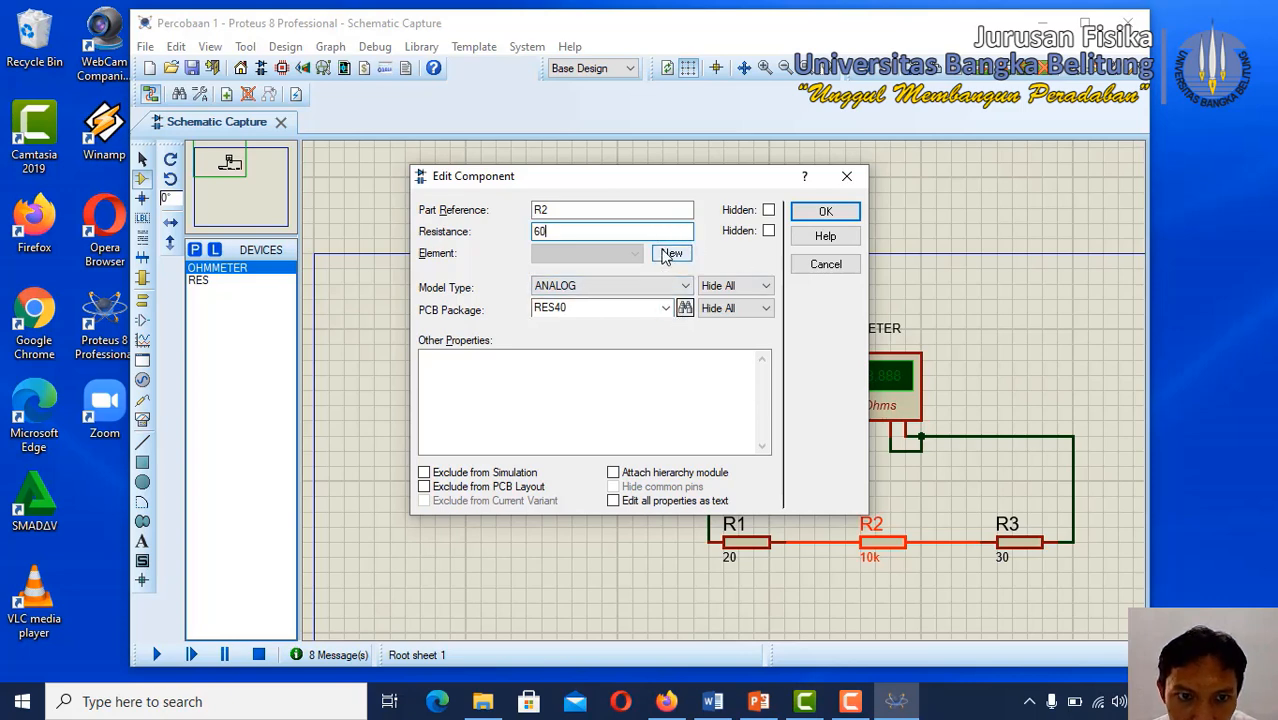
left_click(814, 216)
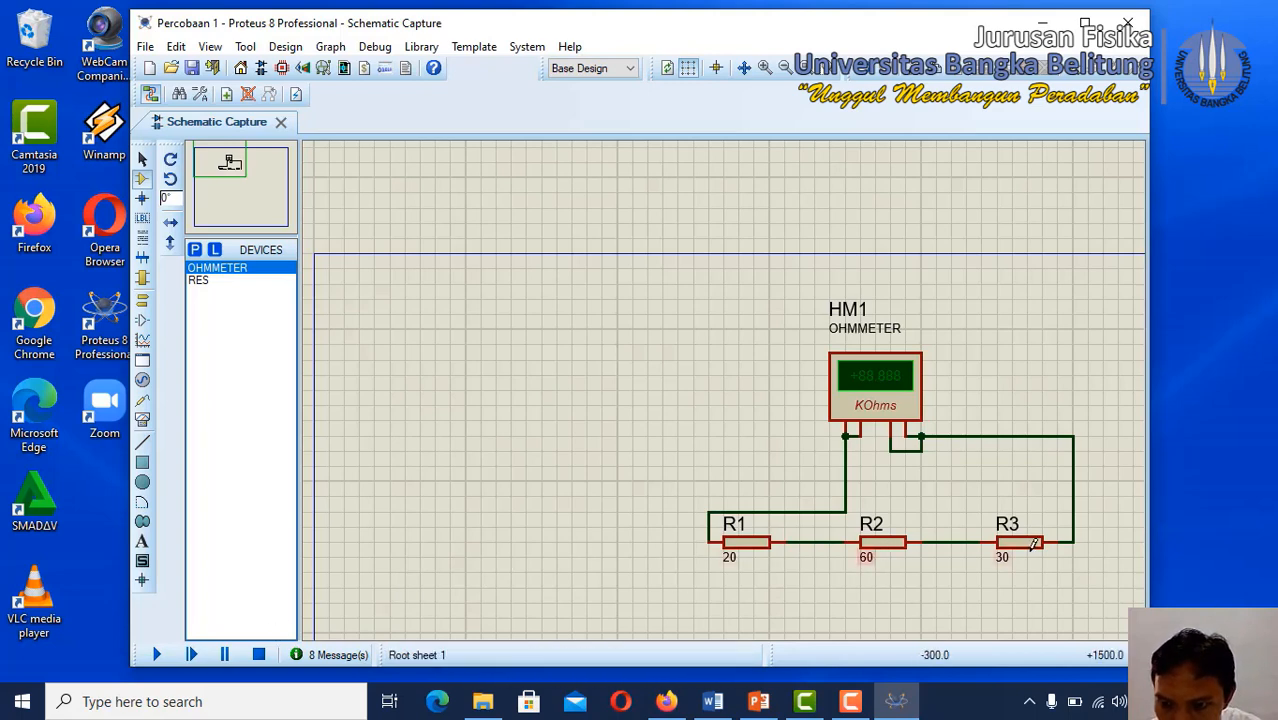
left_click(155, 655)
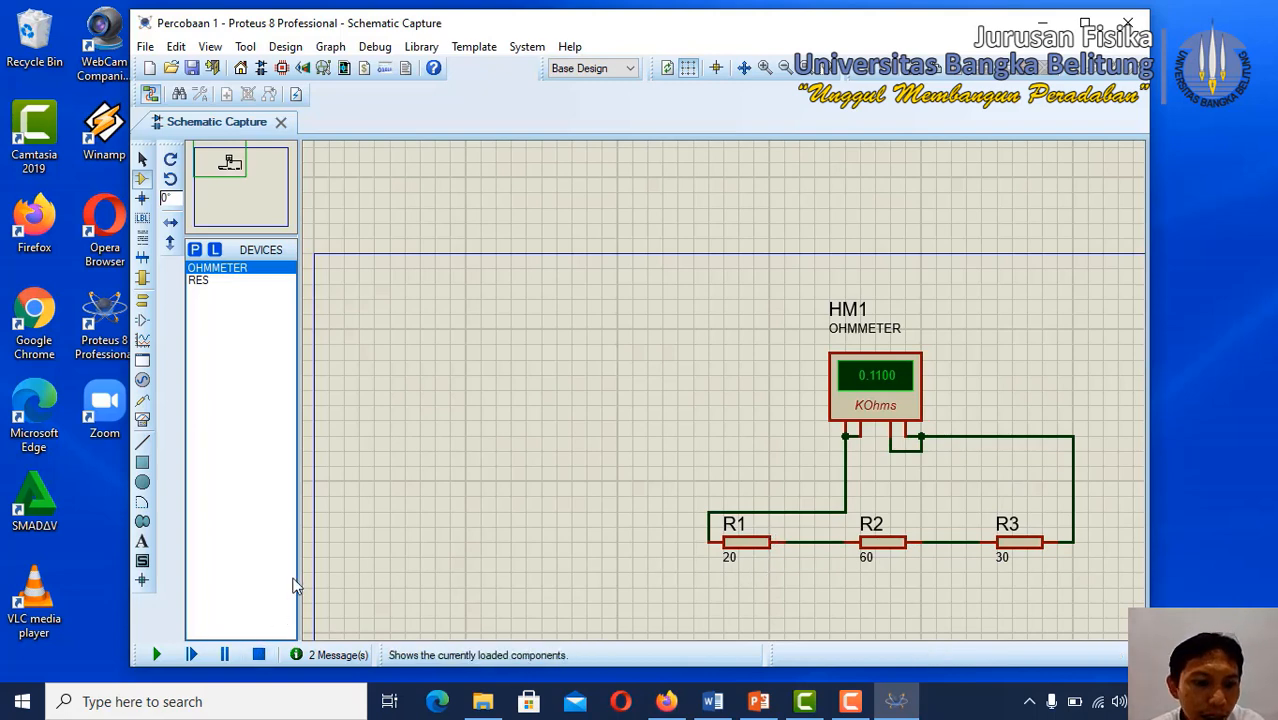
left_click(260, 656)
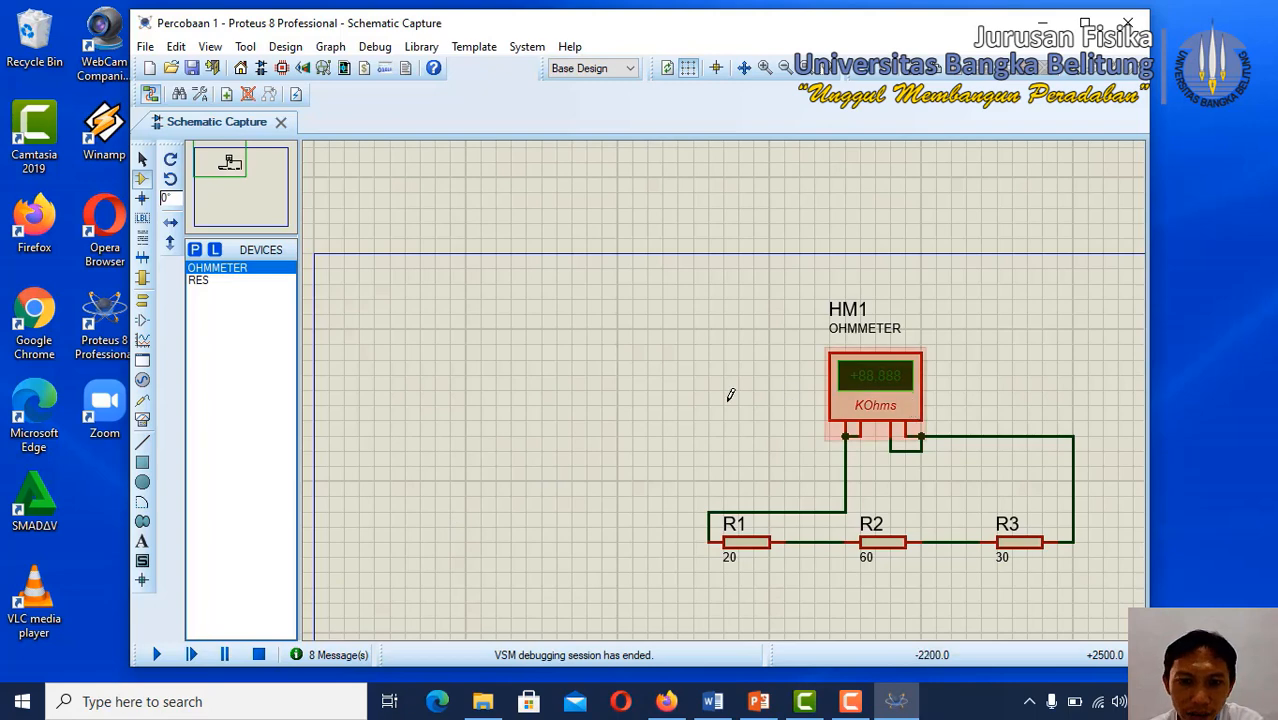
- Delete the wire connecting the ohmmeter to the free end of R1
right_click(848, 441)
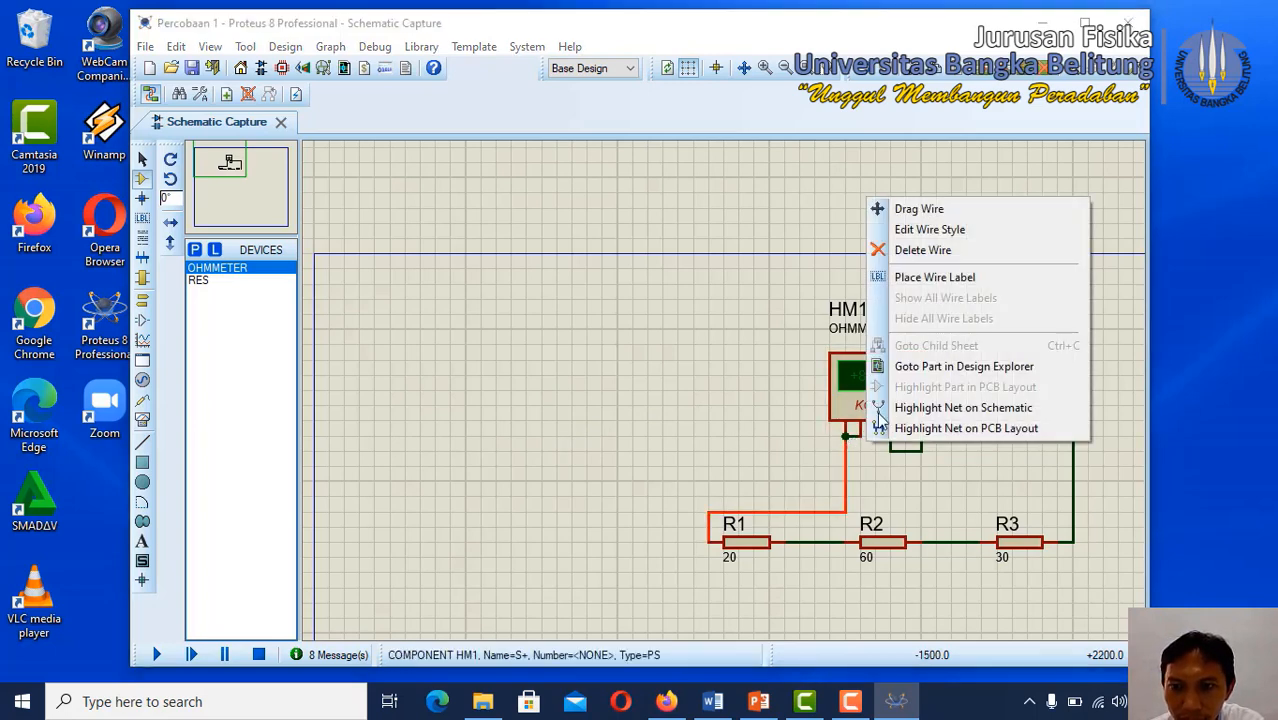
left_click(910, 253)
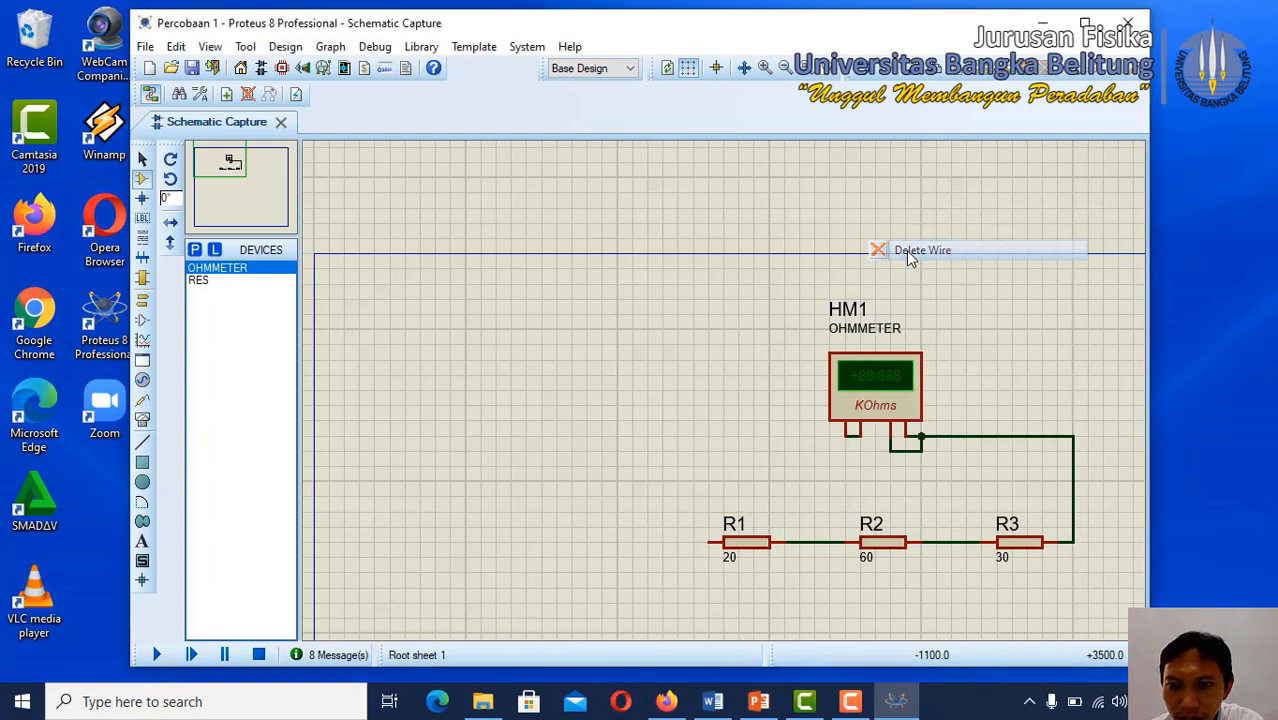
- Delete the two wires attached to the ohmmeter's right-hand terminals, including the one running to R3
right_click(924, 440)
left_click(995, 492)
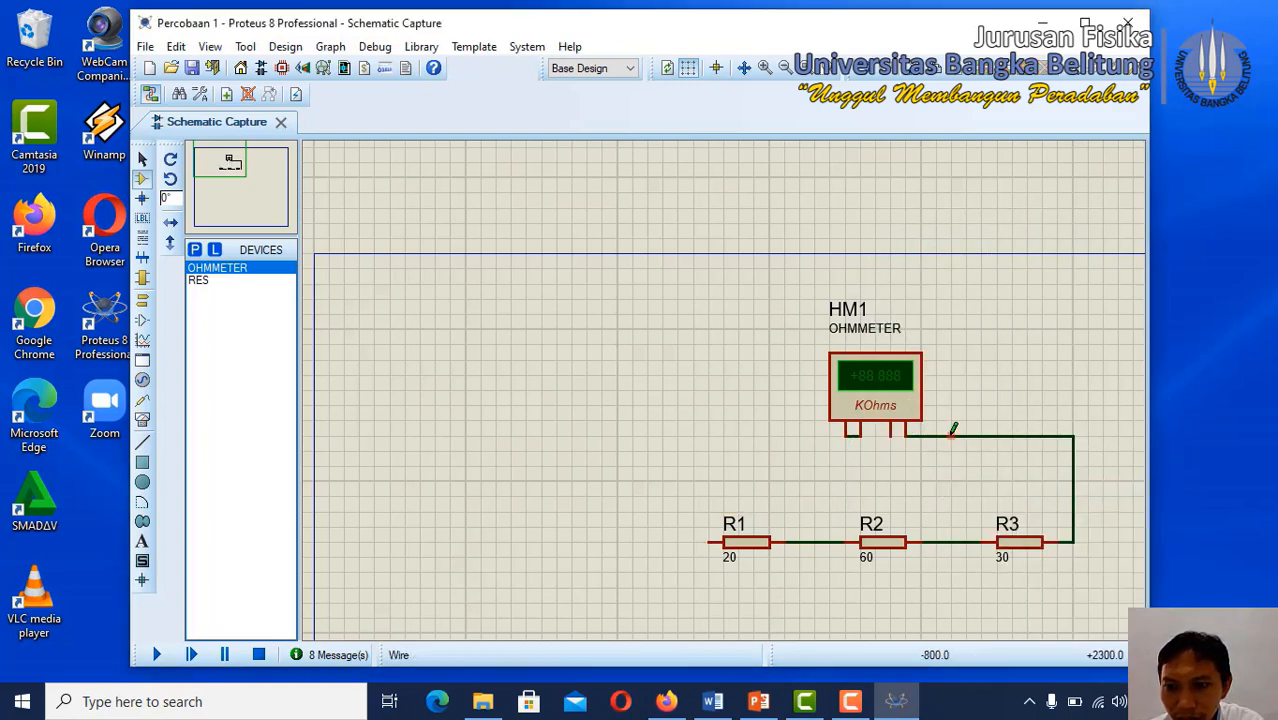
right_click(968, 434)
left_click(1012, 480)
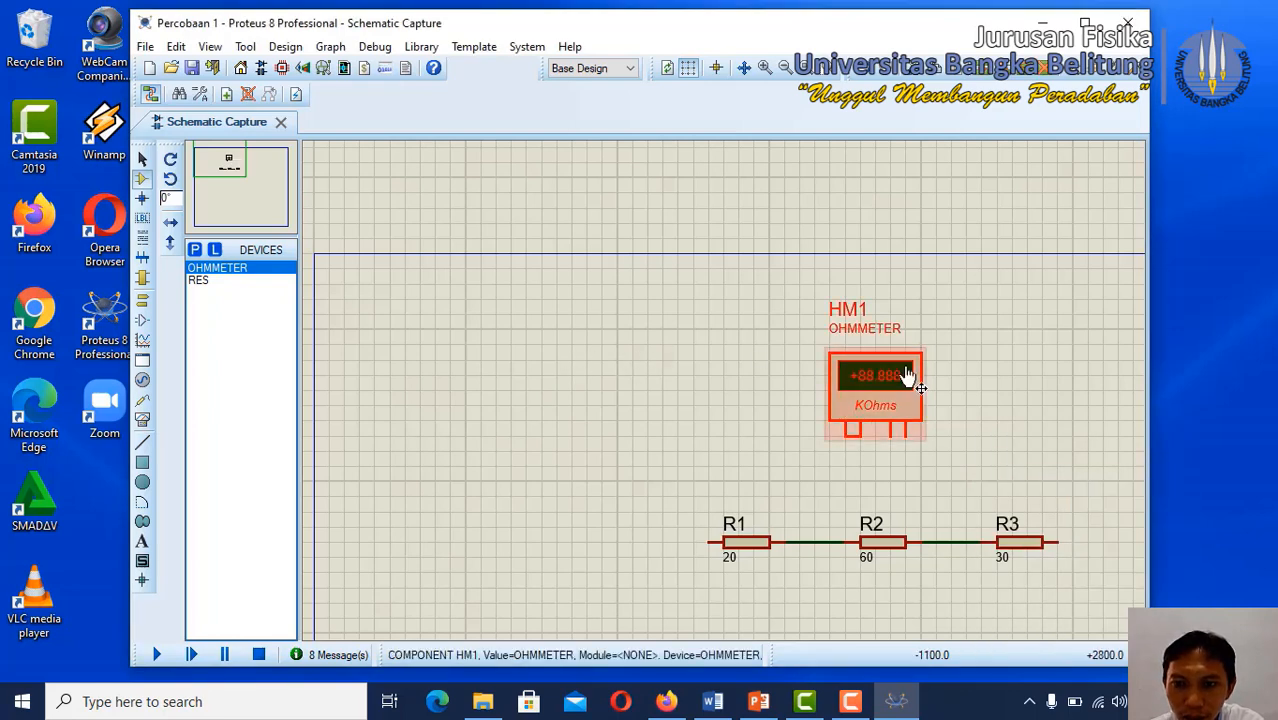
- Move the ohmmeter to the empty area left of the resistors and place R1 just to its right
left_click_drag(907, 371, 512, 367)
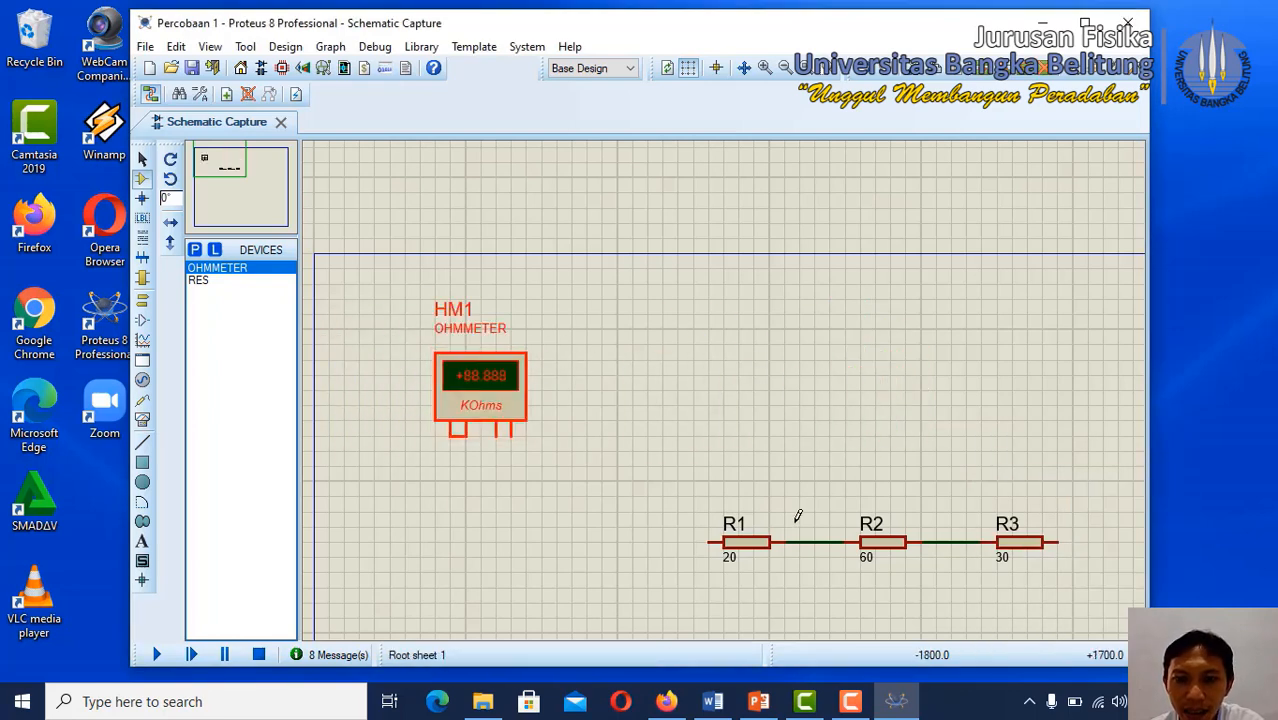
left_click(743, 540)
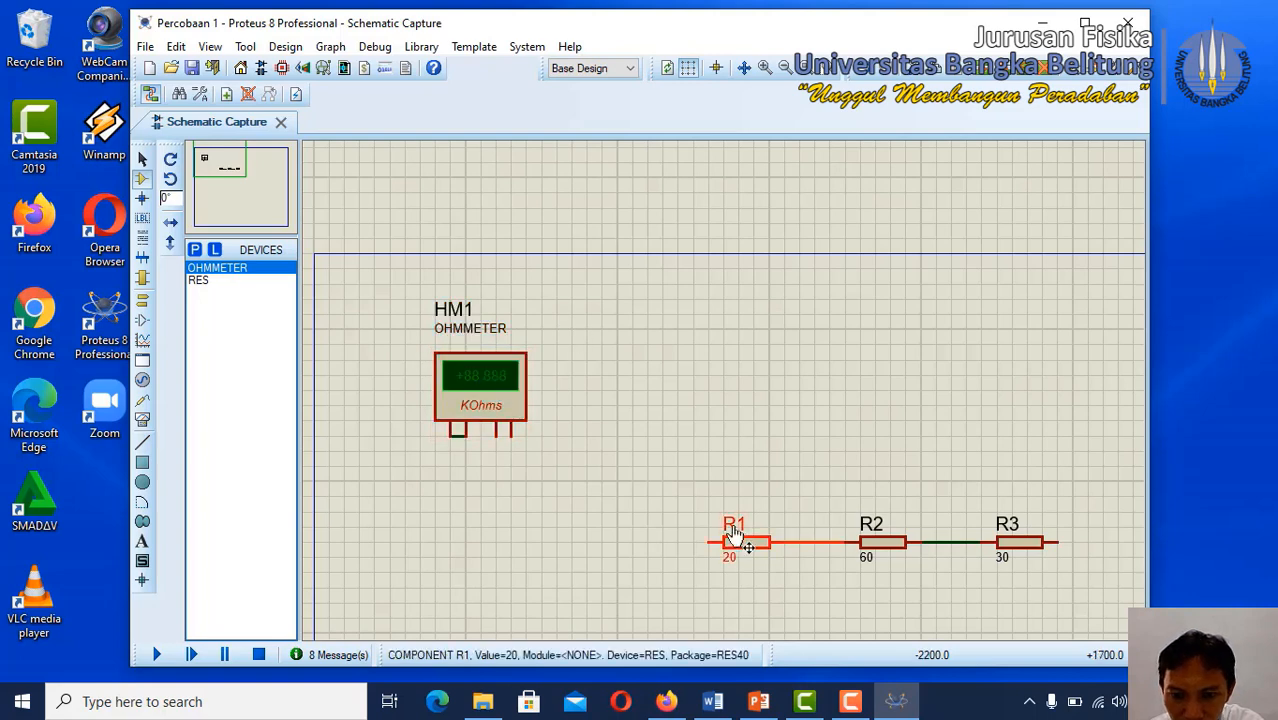
left_click_drag(760, 555, 670, 416)
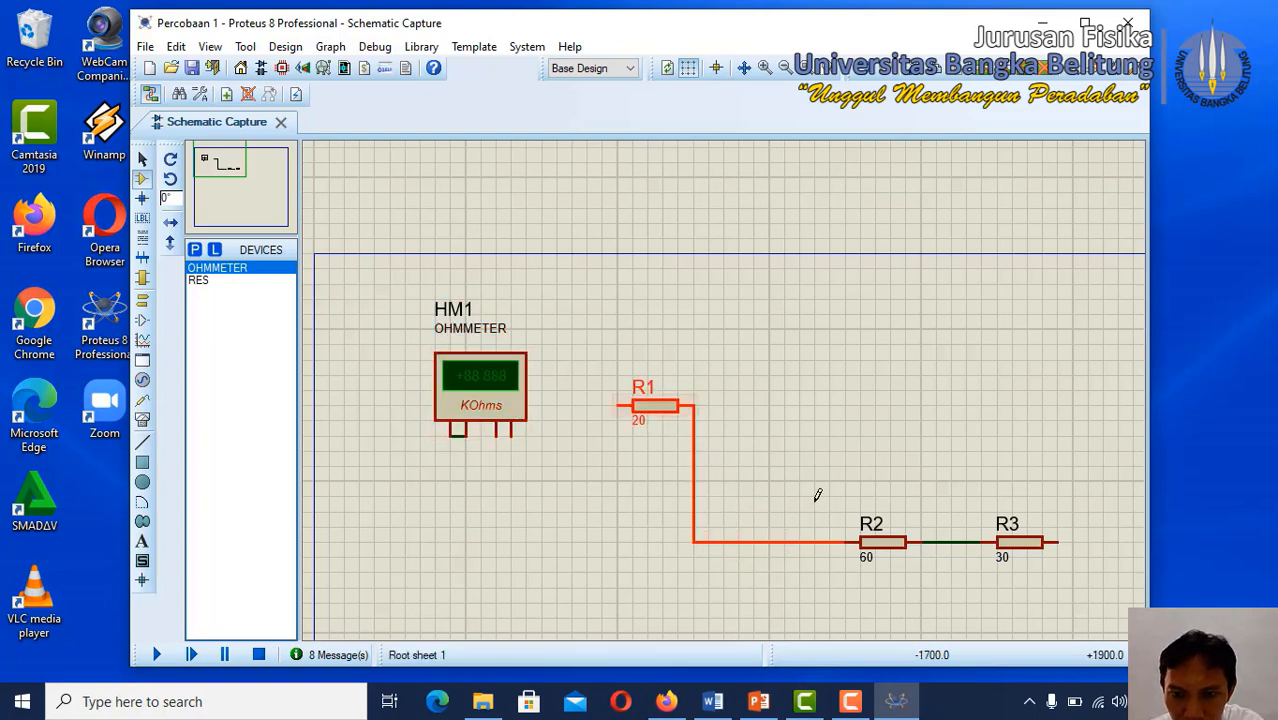
- Delete the wires joining R1 to R2 and R2 to R3
right_click(784, 543)
key("Escape")
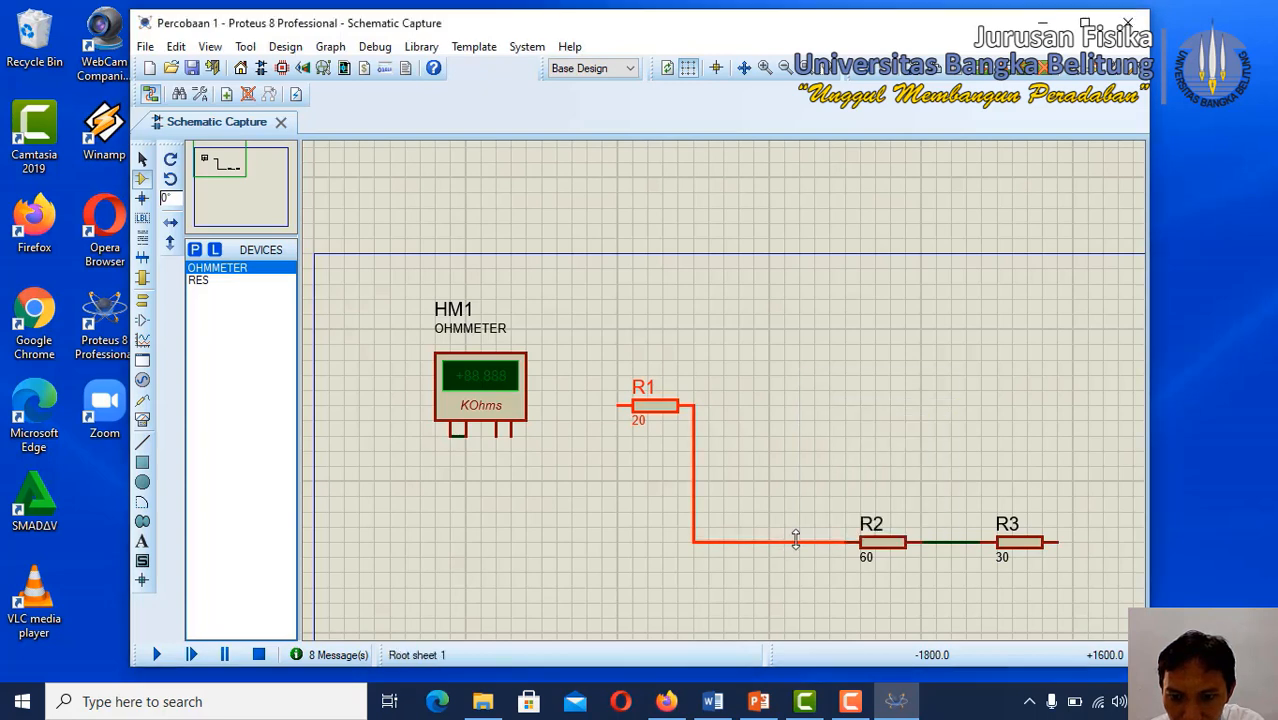
right_click(810, 541)
left_click(866, 339)
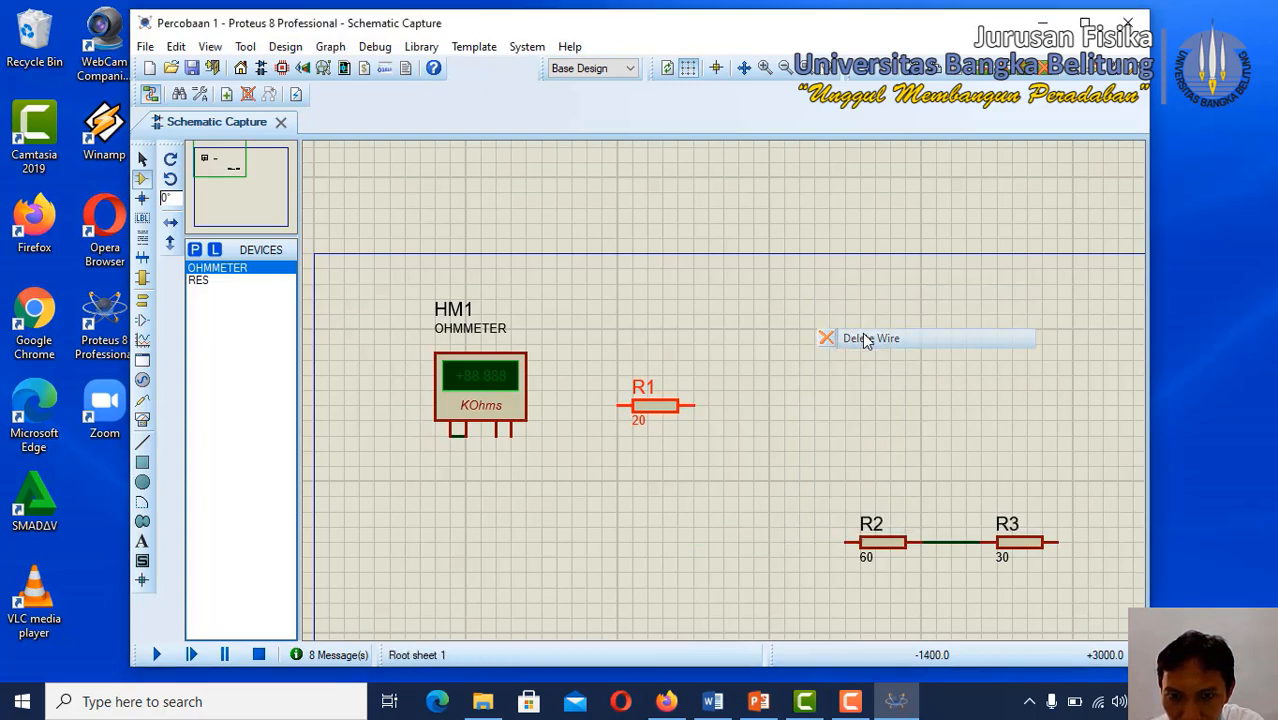
right_click(958, 541)
left_click(1030, 341)
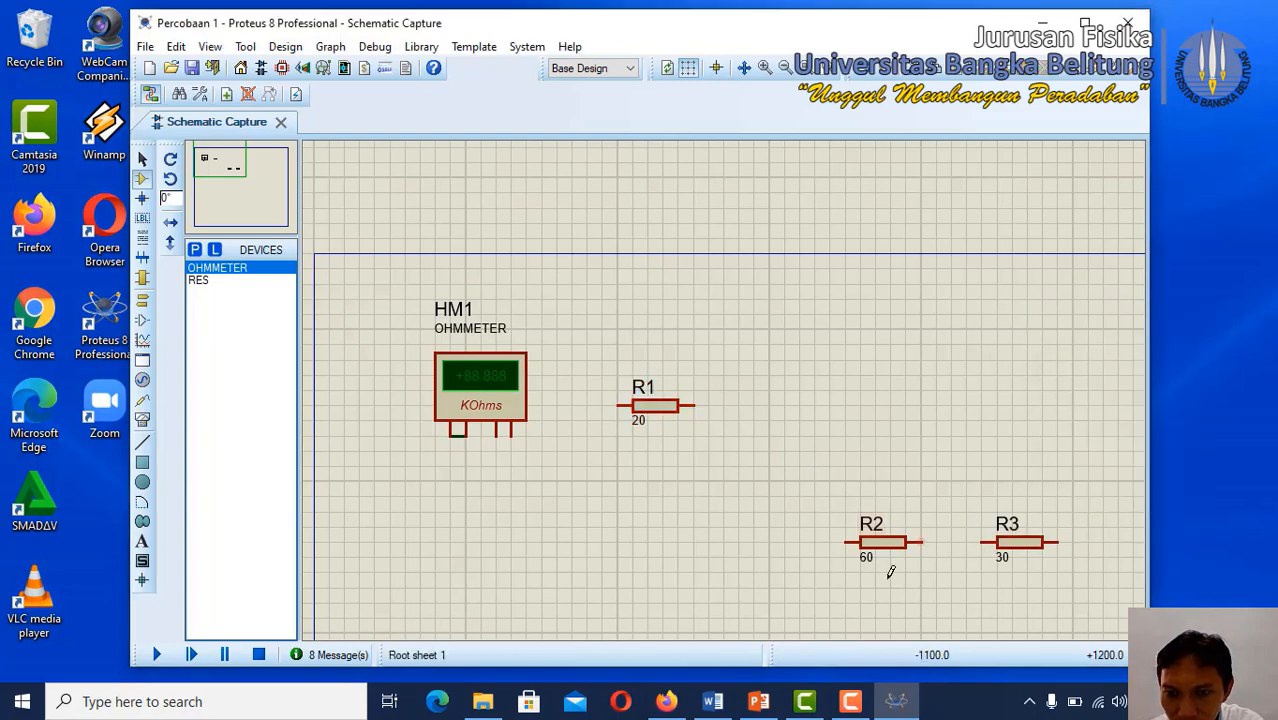
left_click(882, 545)
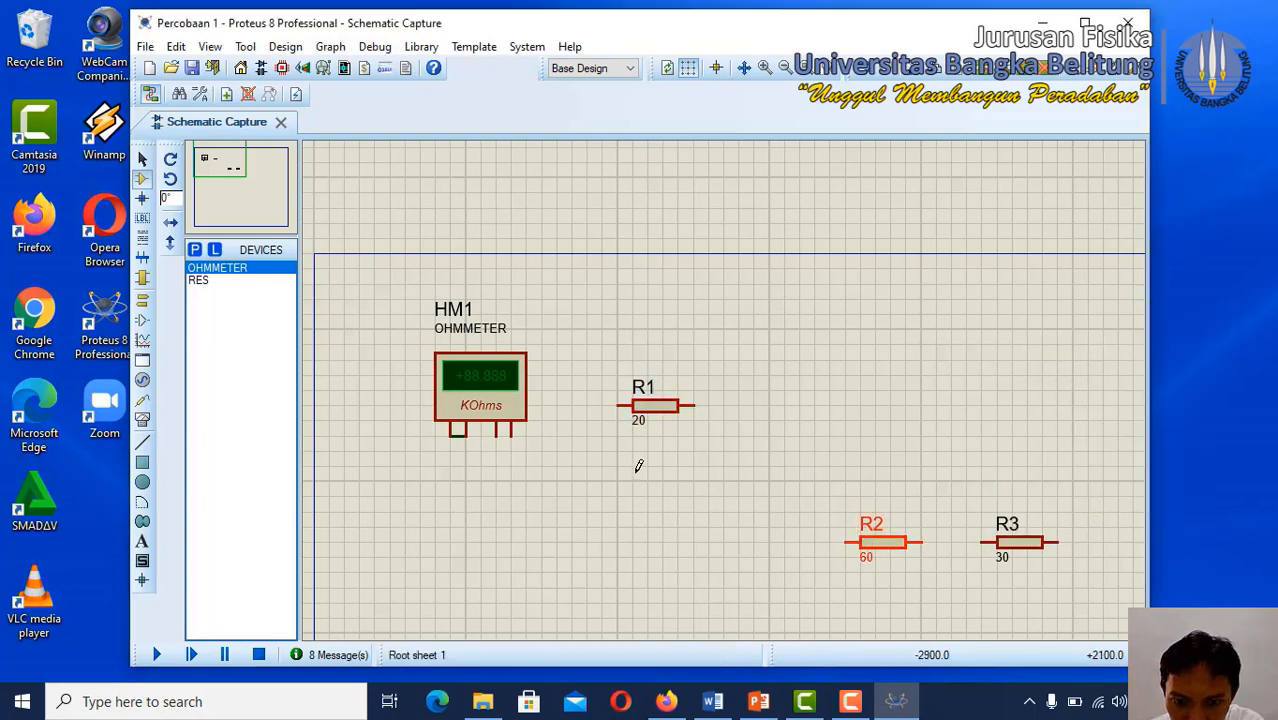
left_click_drag(890, 541, 660, 463)
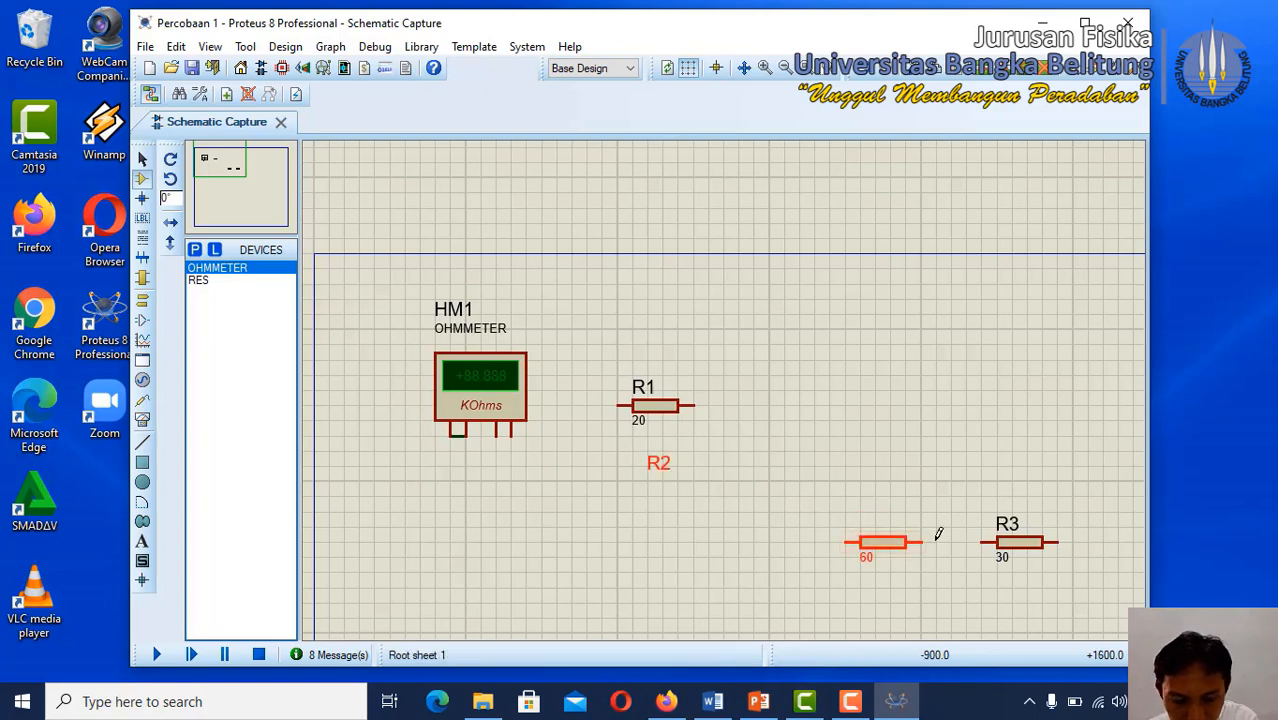
key("ctrl+z")
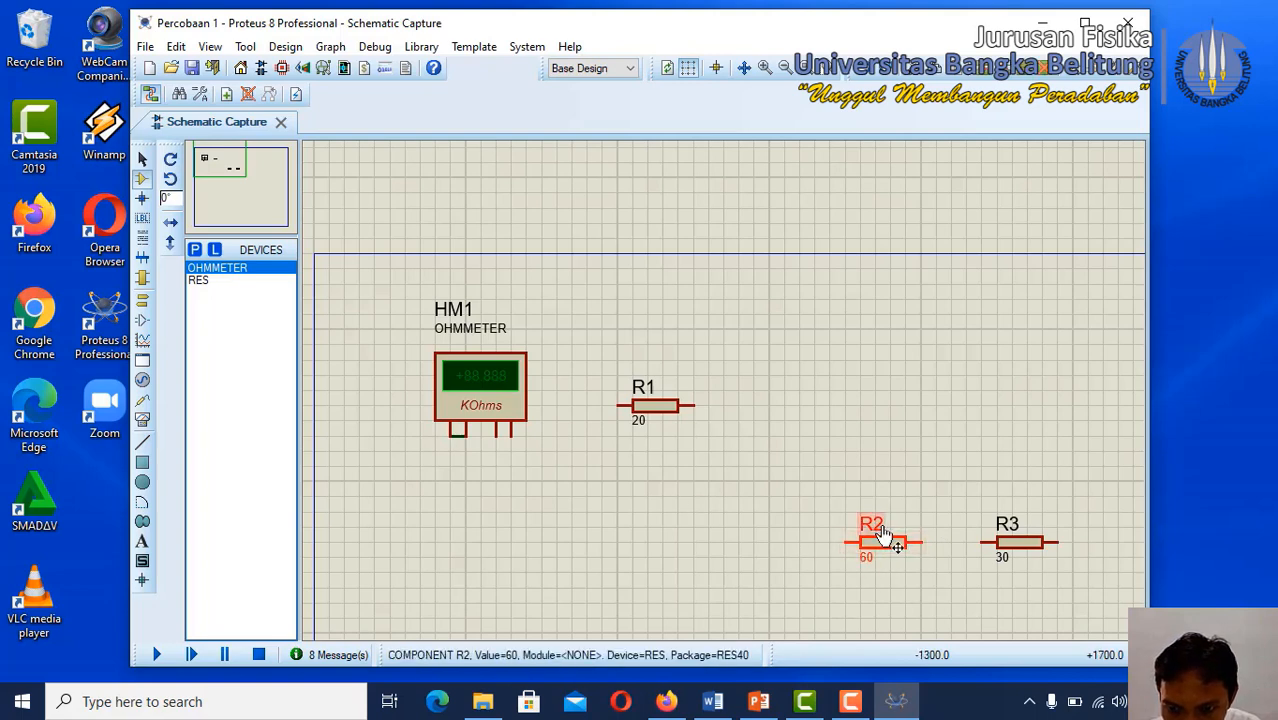
- Move R2 and R3 so that the three resistors are stacked in a column below R1
left_click_drag(881, 530, 929, 597)
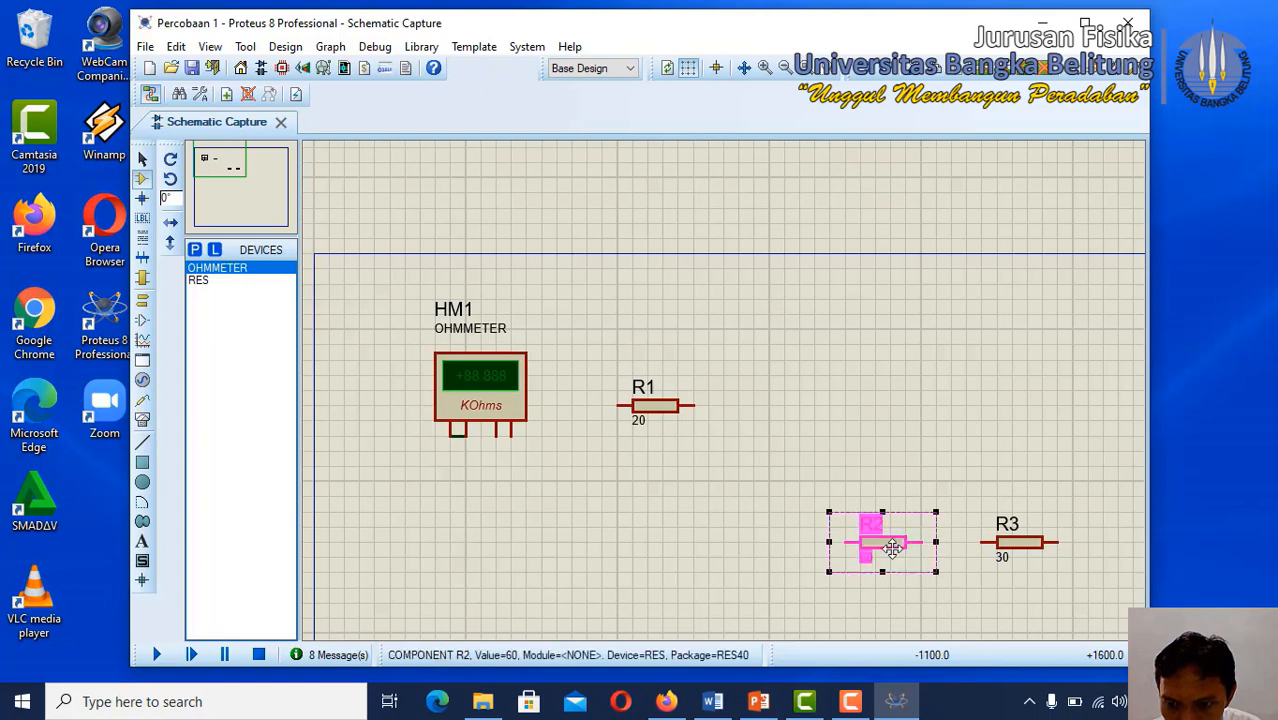
left_click_drag(892, 548, 684, 471)
left_click_drag(982, 497, 680, 515)
left_click(856, 507)
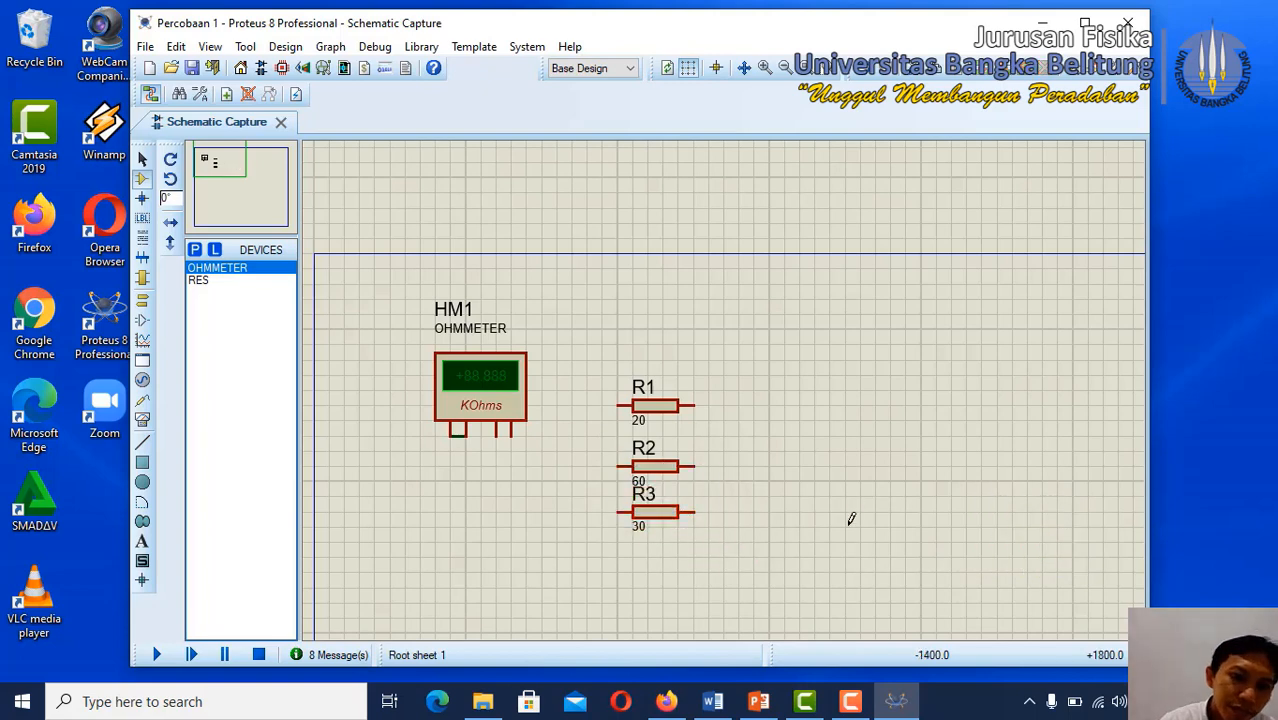
- Move the whole ohmmeter so that it sits directly above the resistor column
left_click(485, 395)
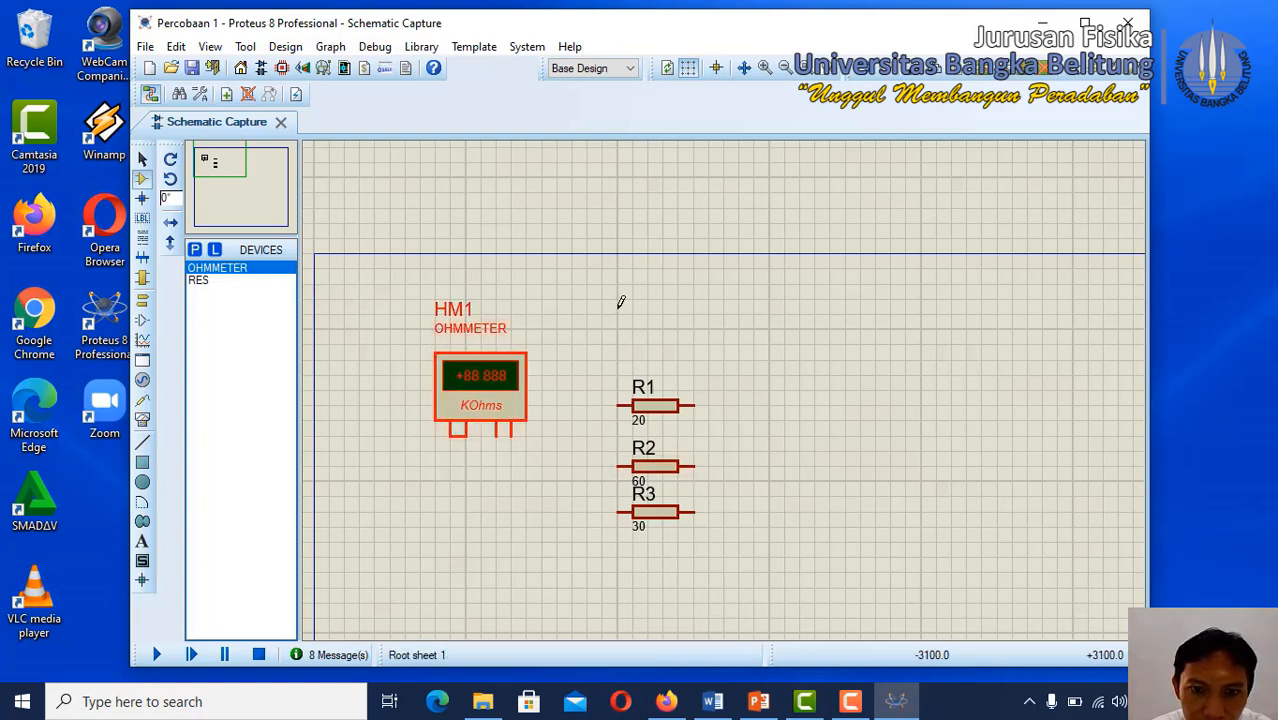
left_click_drag(427, 290, 542, 452)
left_click_drag(488, 379, 651, 300)
left_click(813, 382)
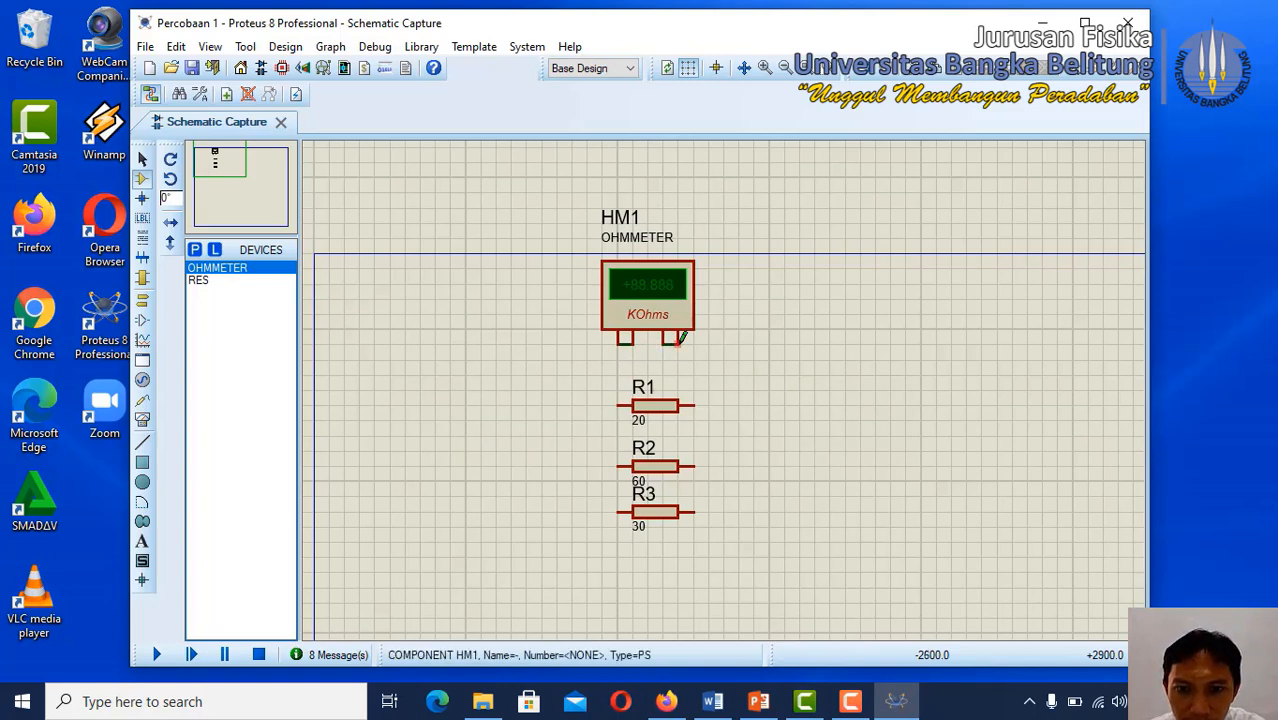
- Wire the ohmmeter's negative terminal to the right-hand ends of R1, R2 and R3, deleting the redundant loop between R2 and R3
left_click(697, 337)
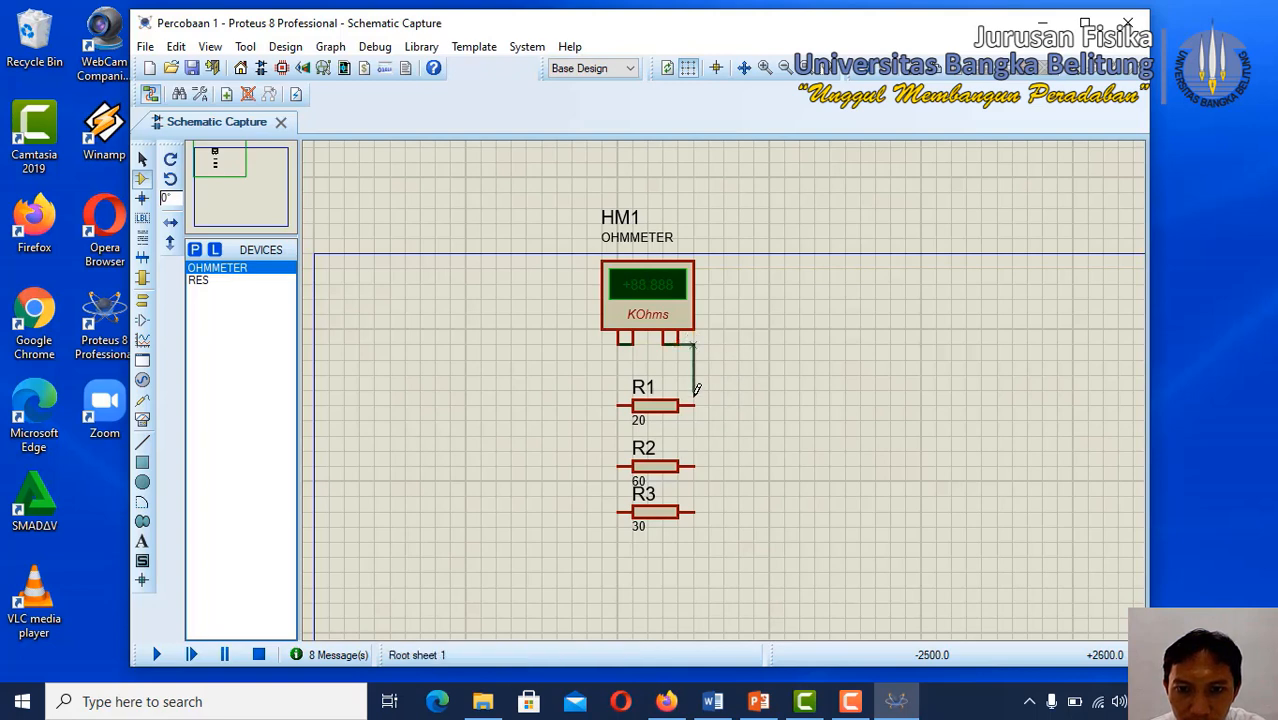
left_click(694, 405)
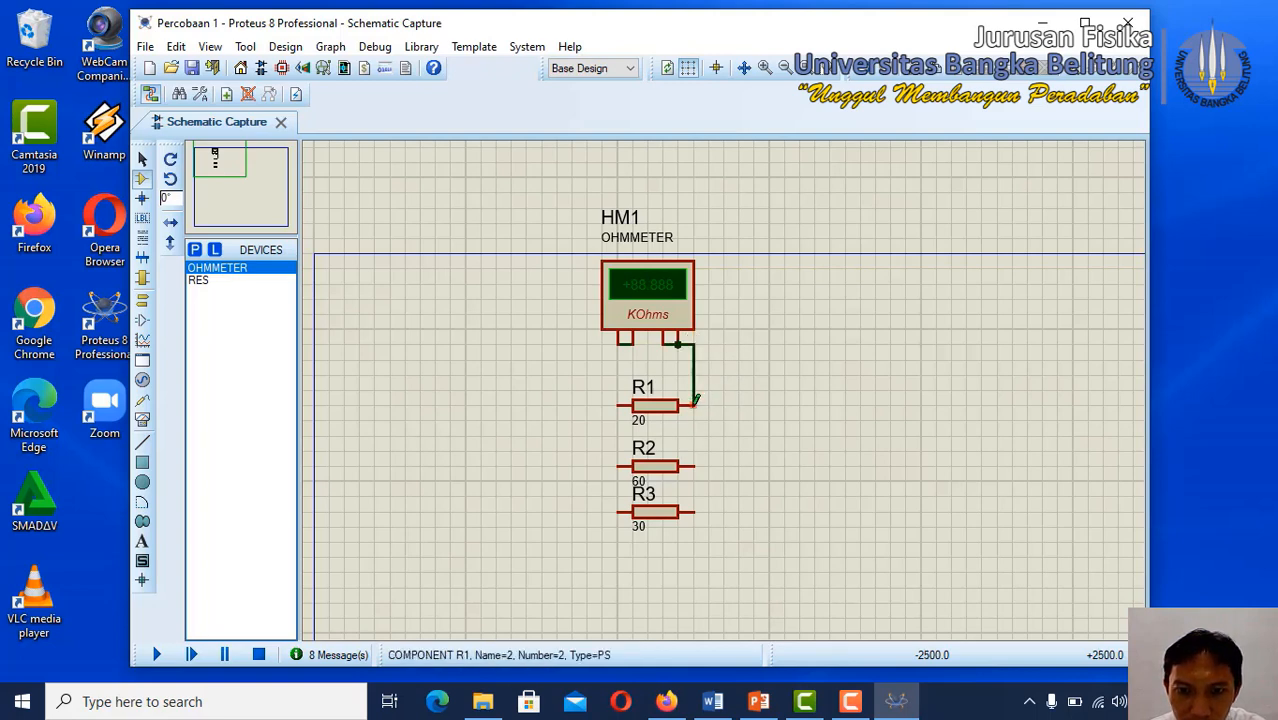
left_click(695, 405)
left_click(695, 466)
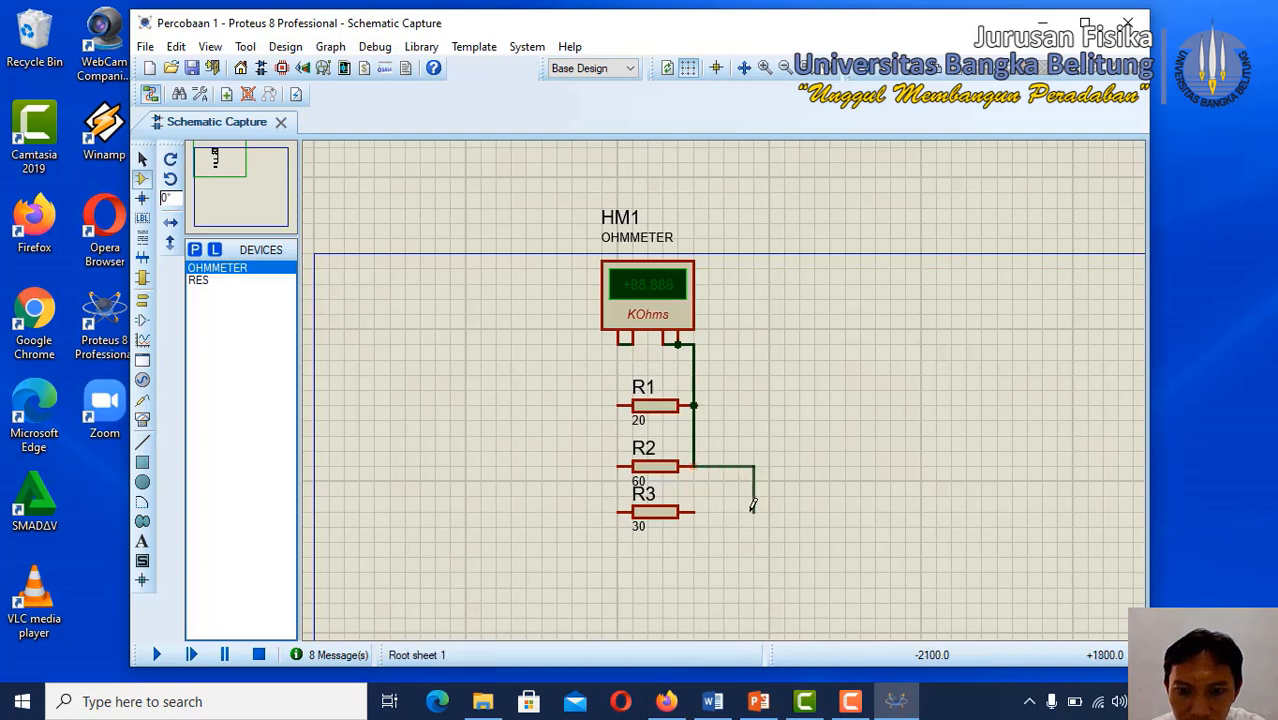
left_click(694, 511)
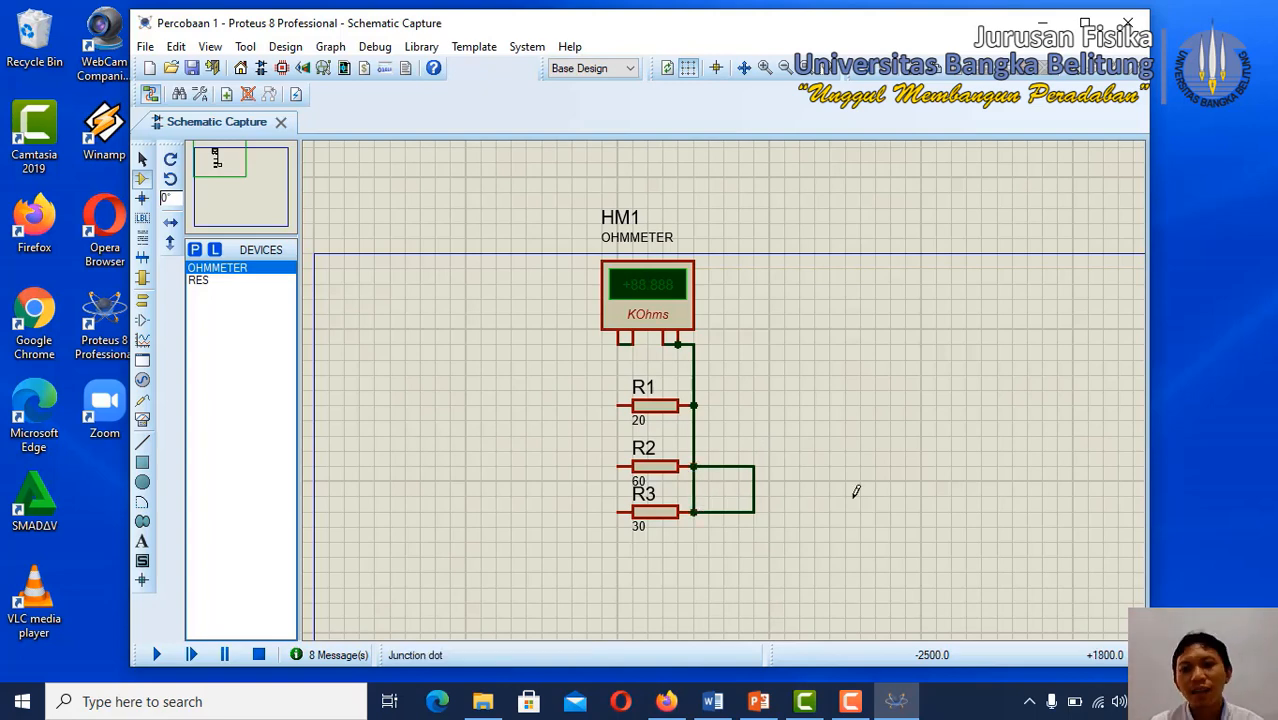
right_click(754, 490)
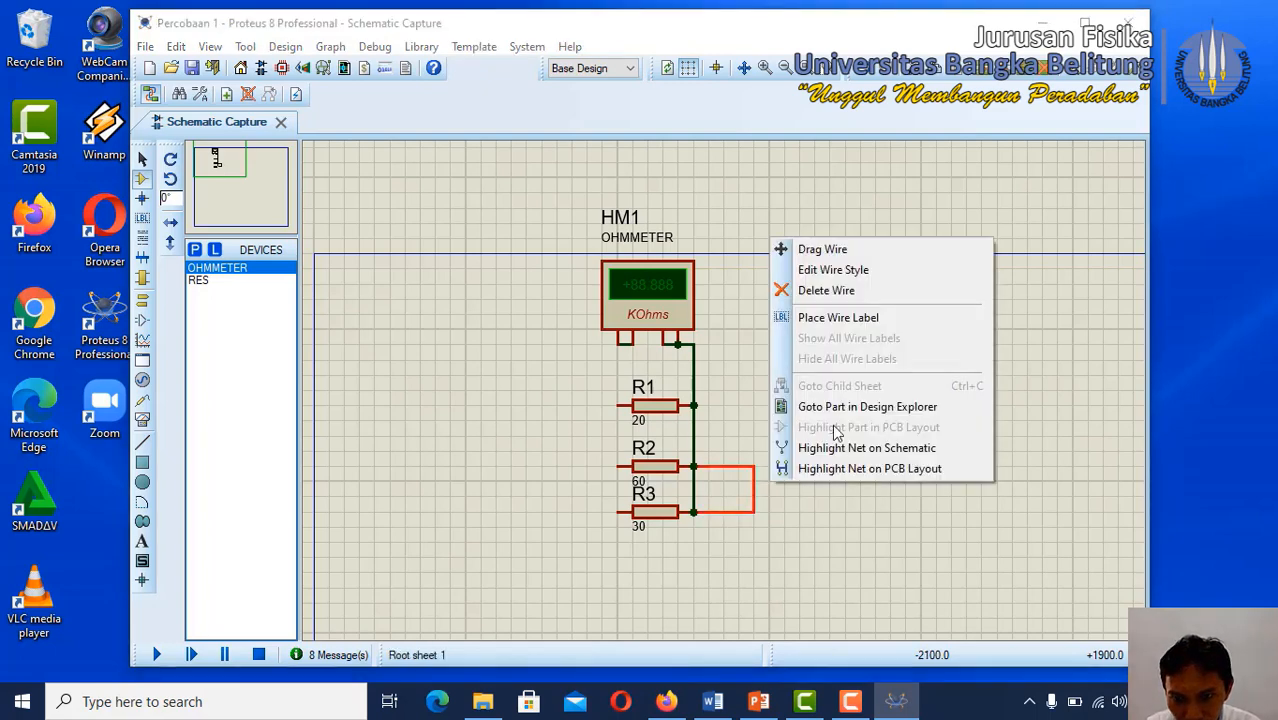
left_click(842, 292)
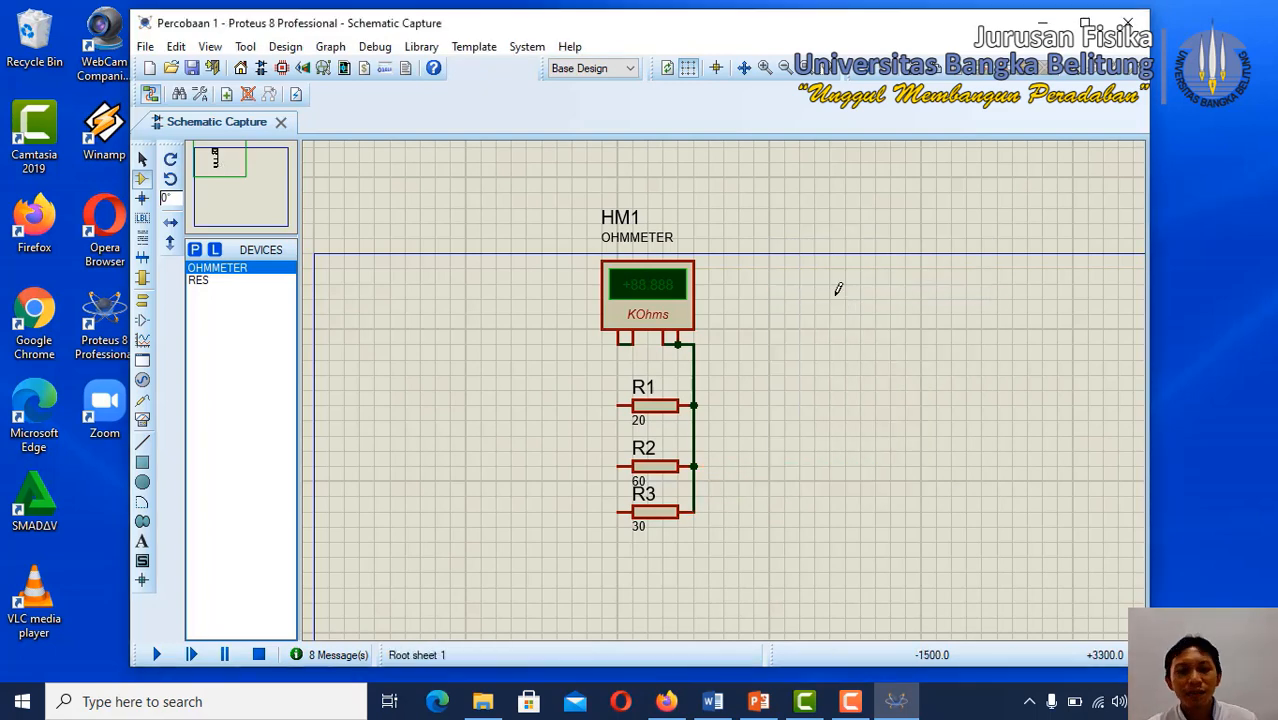
- Wire the ohmmeter's leftmost terminal to the left-hand ends of R1, R2 and R3
left_click(620, 346)
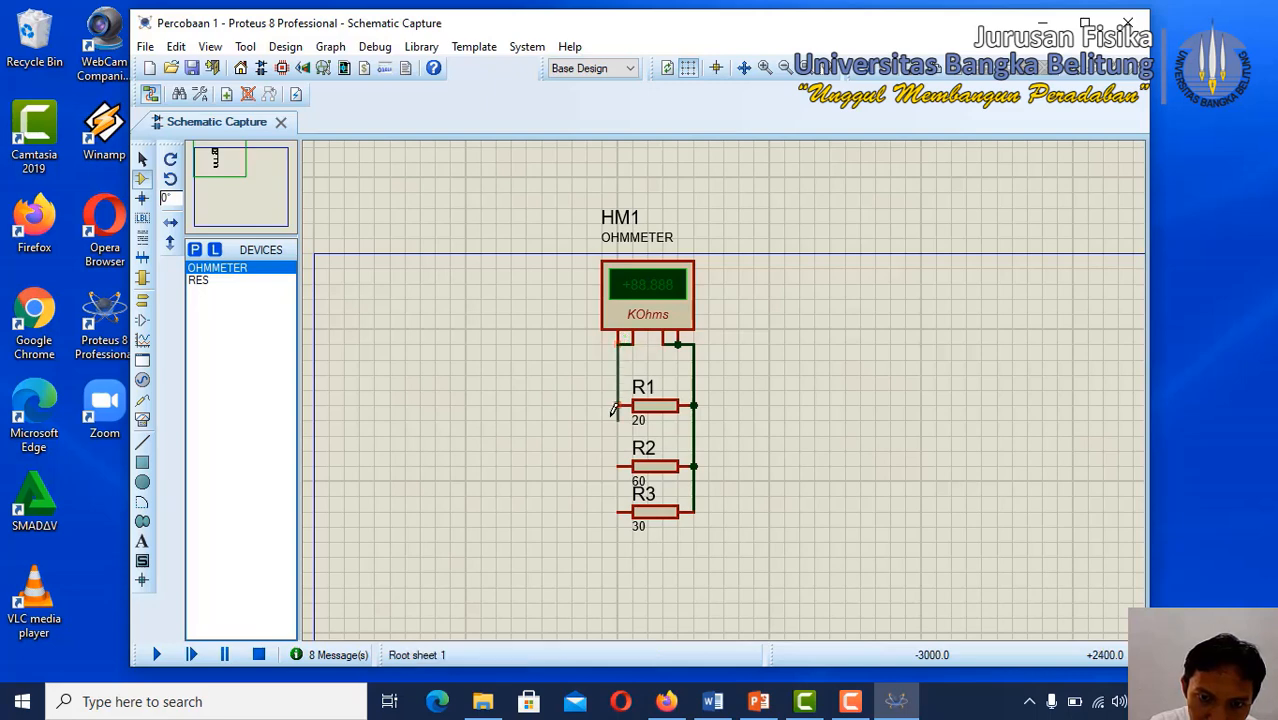
left_click(573, 345)
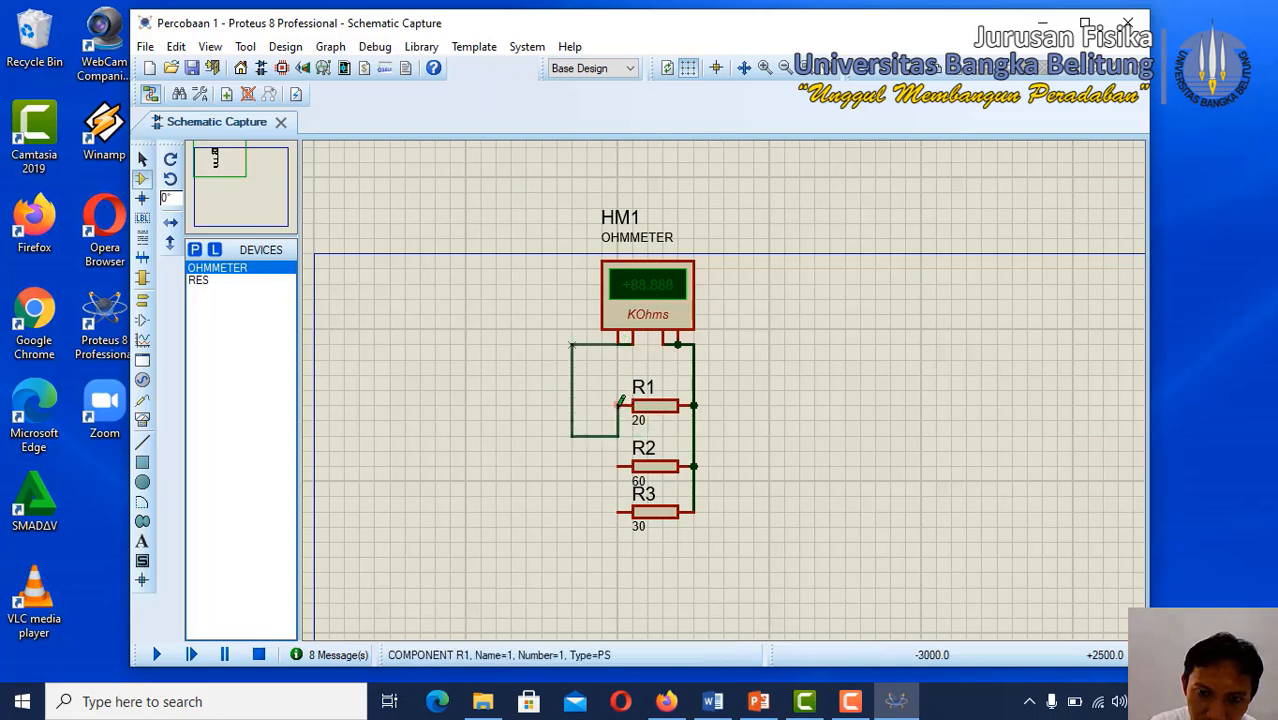
left_click(619, 405)
left_click(618, 436)
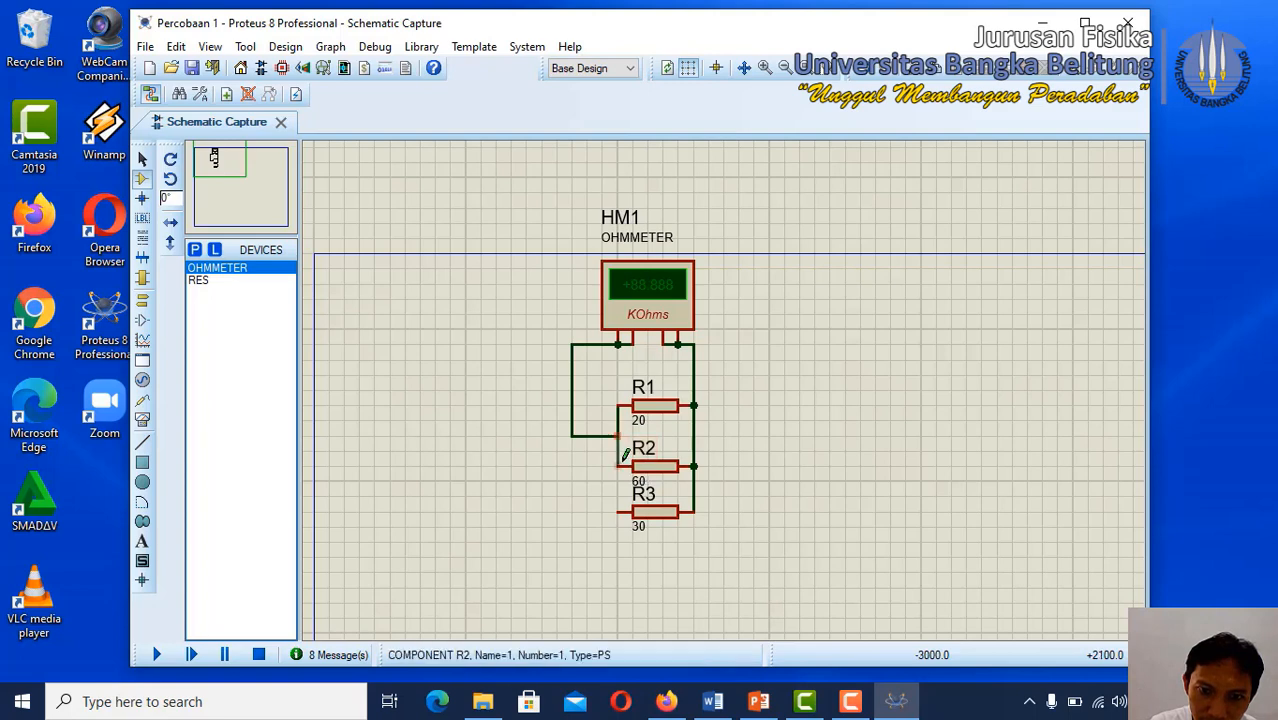
left_click(618, 466)
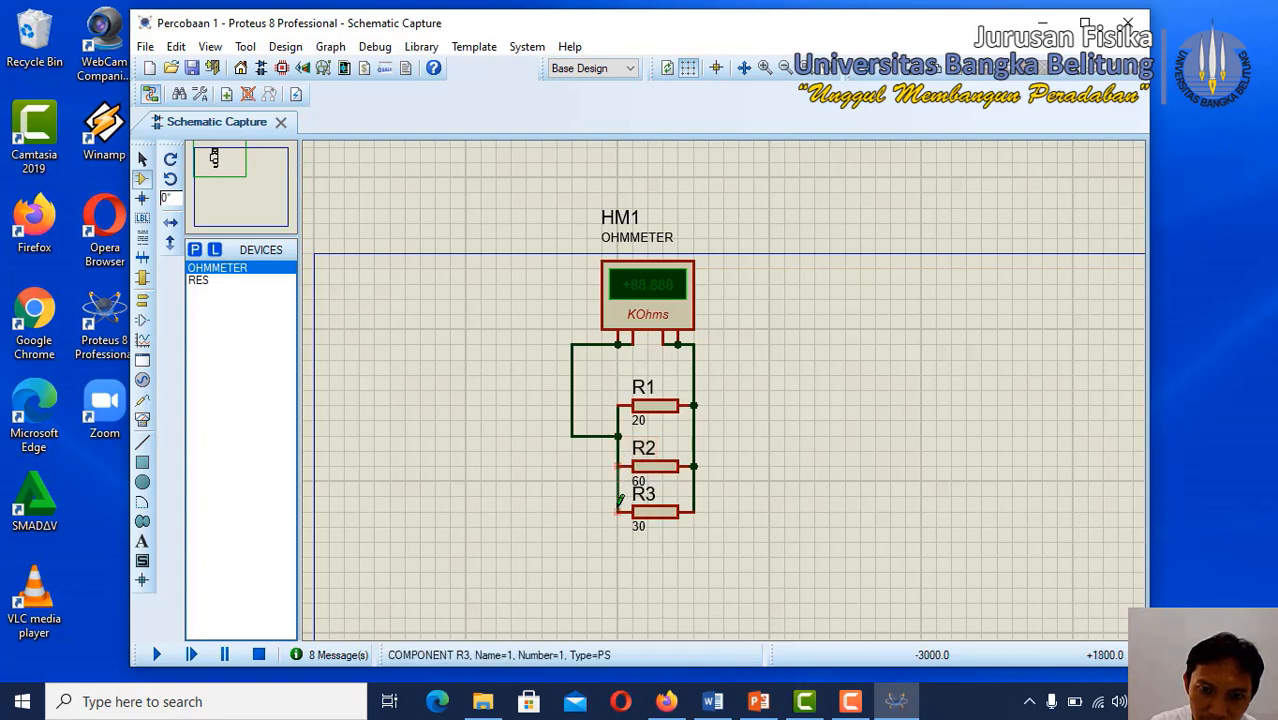
left_click(619, 511)
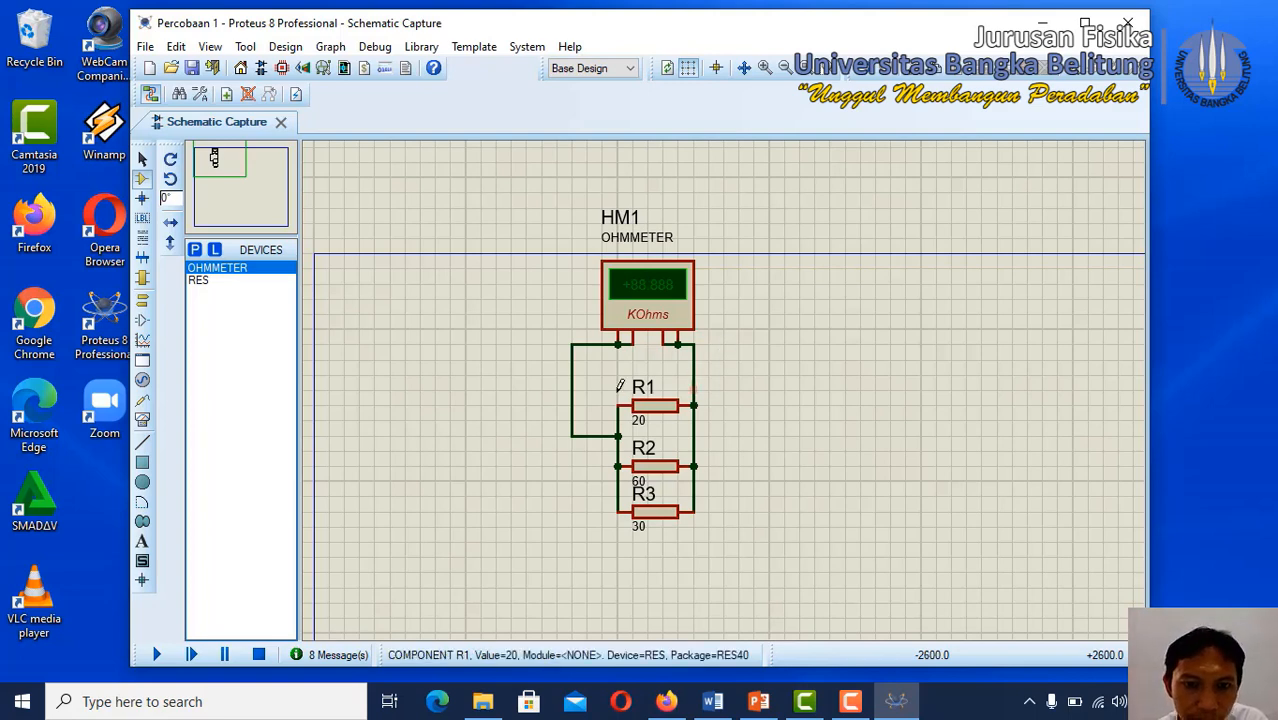
- Connect the ohmmeter's leftmost terminal straight down to R1 and delete the detouring wire beside it
left_click(619, 342)
left_click(619, 405)
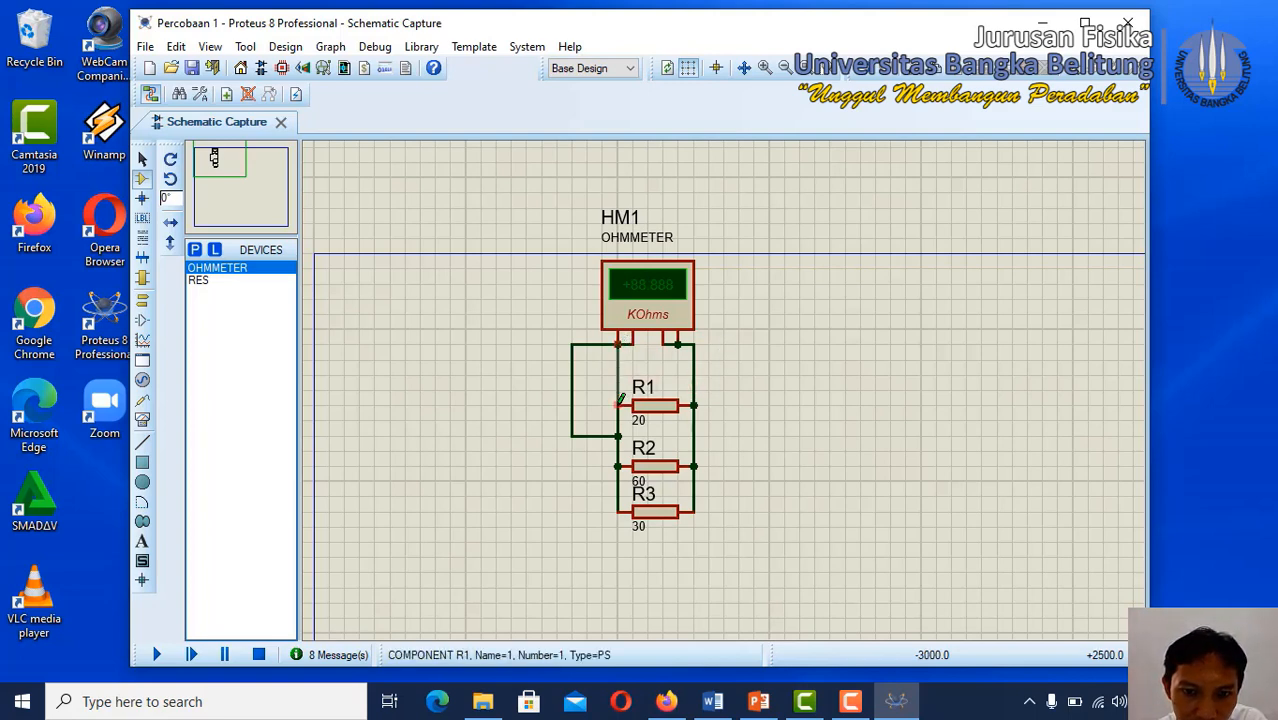
right_click(593, 343)
left_click(649, 392)
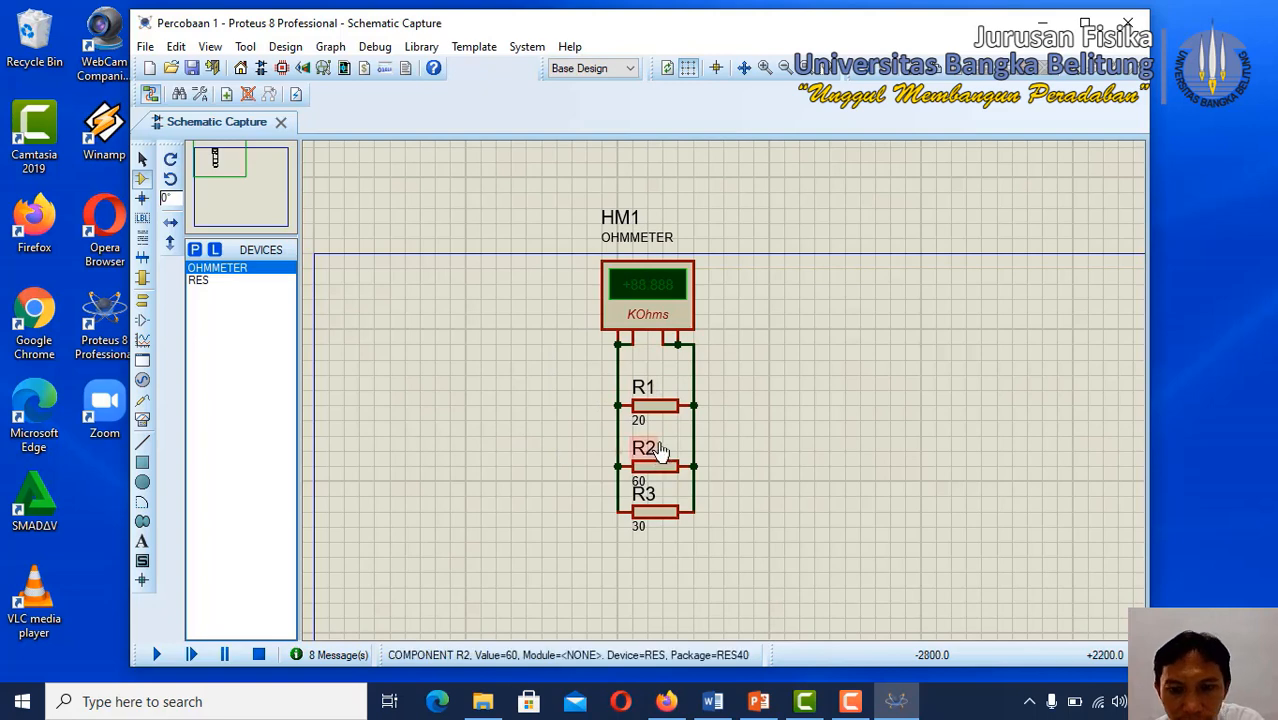
- Run the simulation to measure the total resistance of the parallel resistors, then stop it
left_click(155, 655)
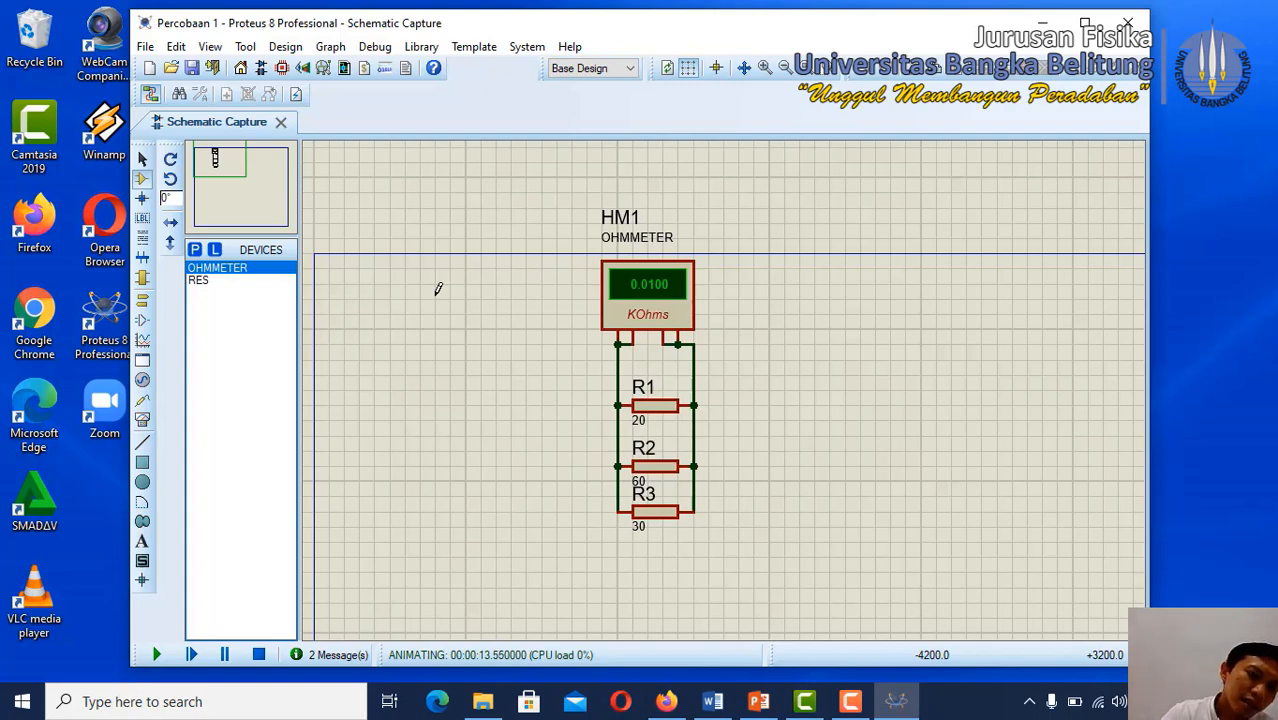
left_click(261, 652)
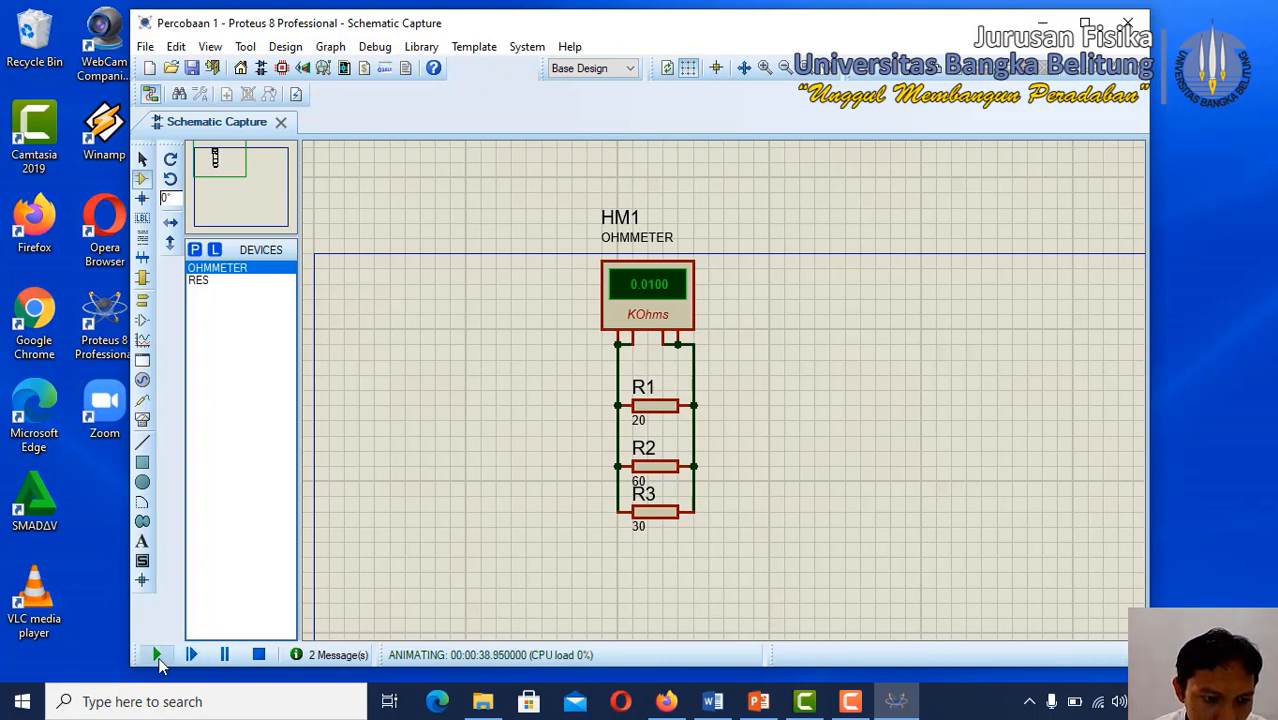
left_click(258, 655)
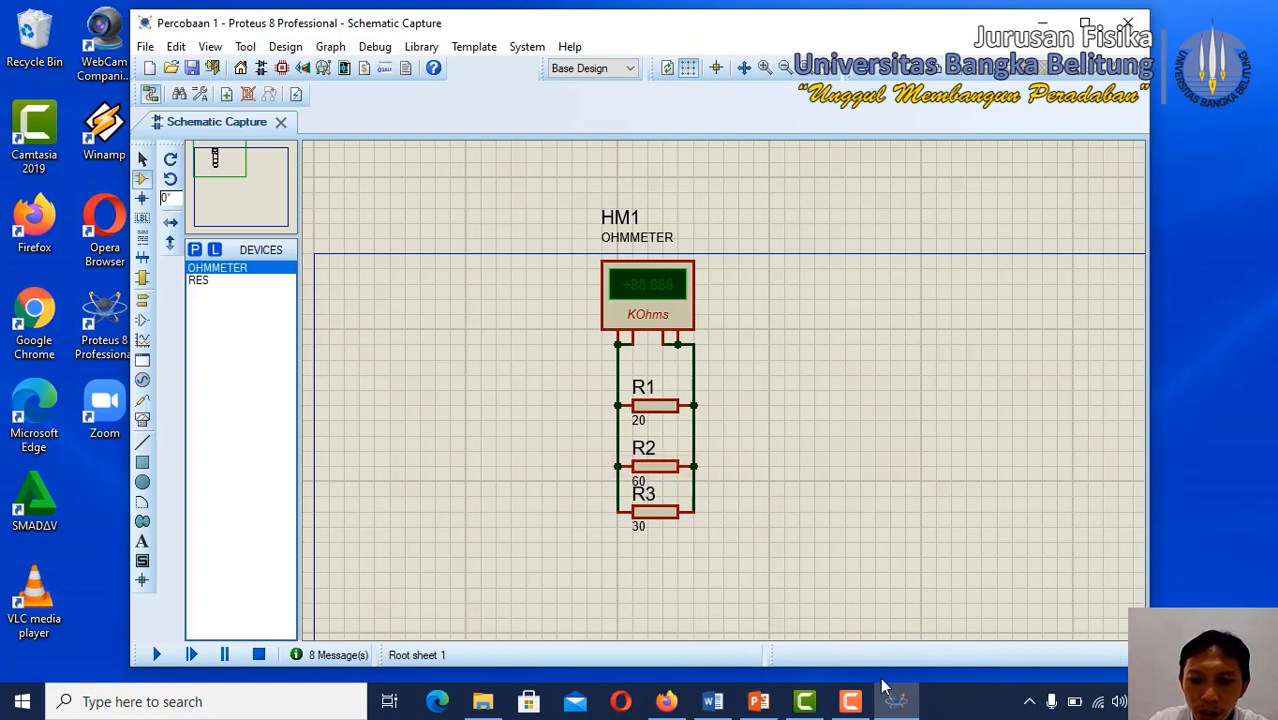
left_click(862, 706)
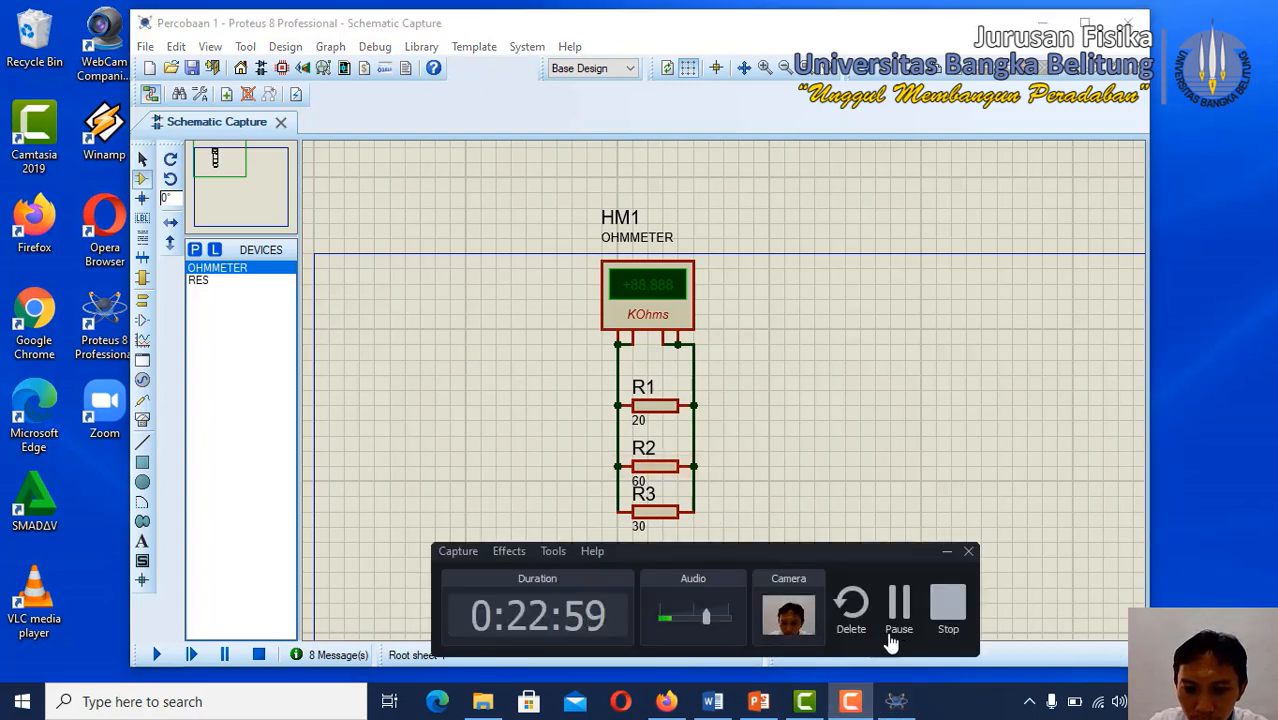